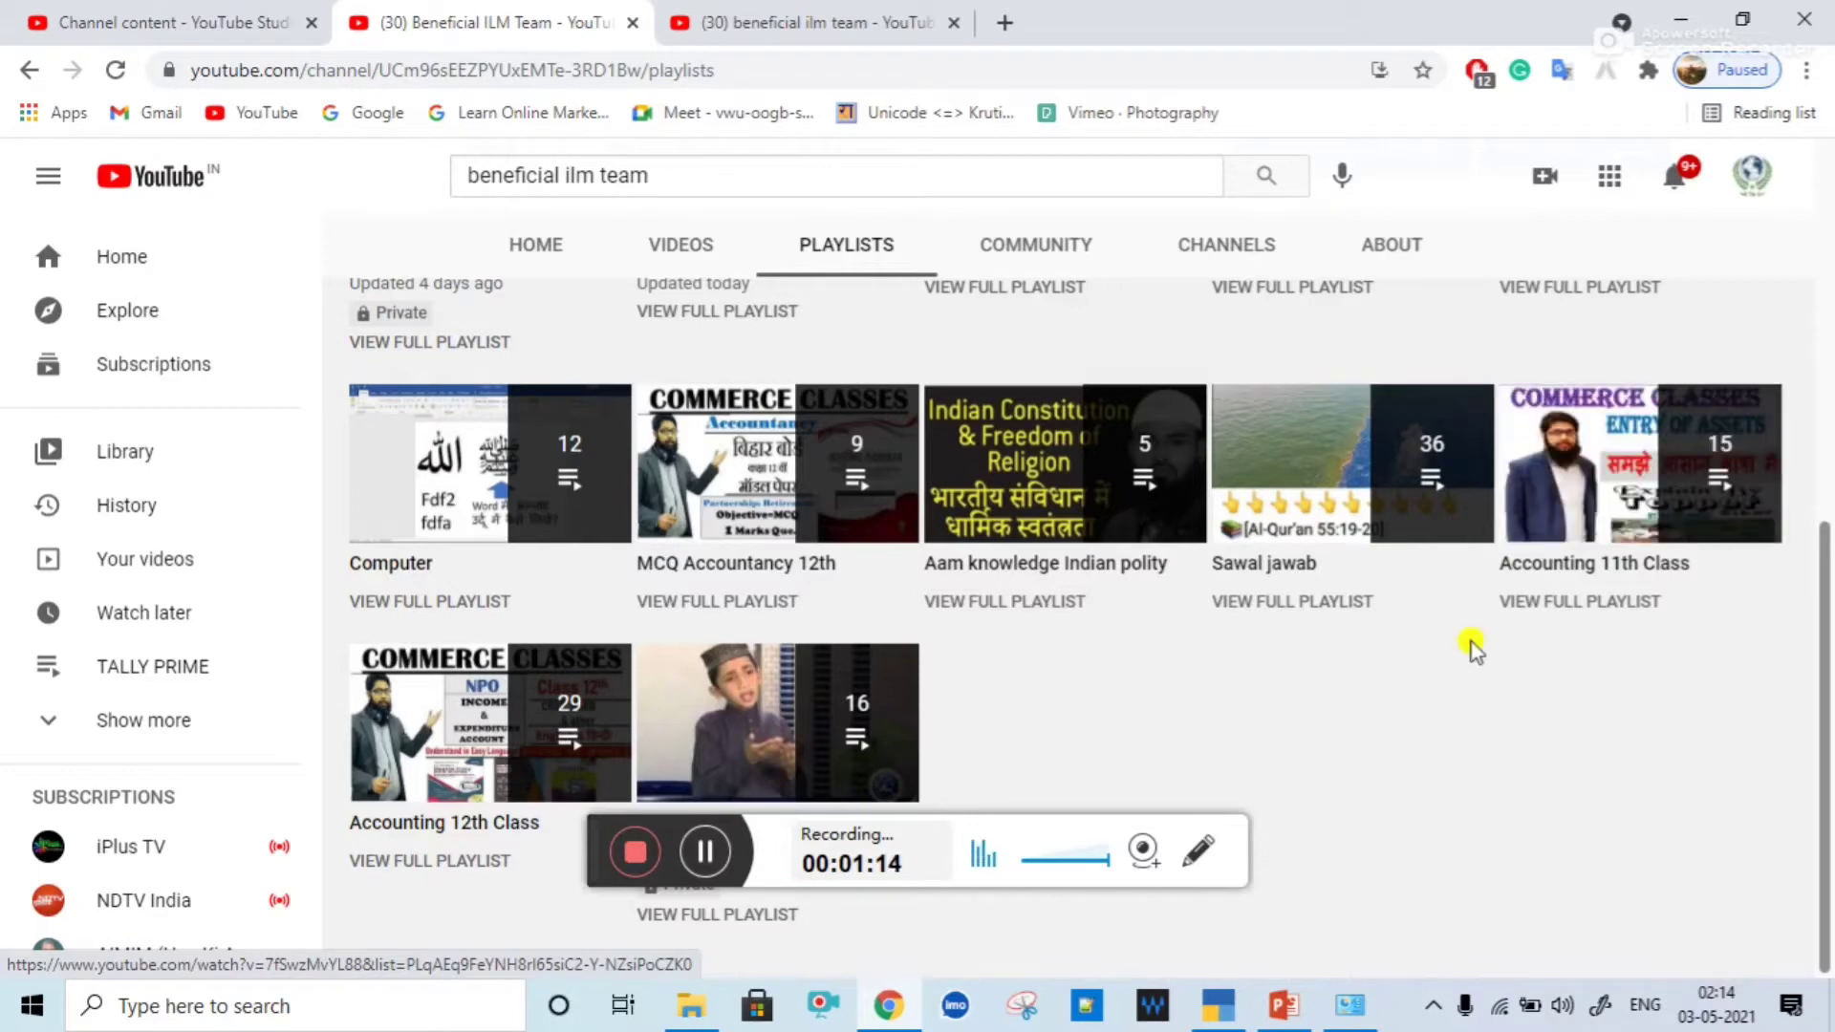
Step: Switch to TallyPrime and abandon the open sales voucher, returning to the Gateway of Tally
left_click(1219, 1019)
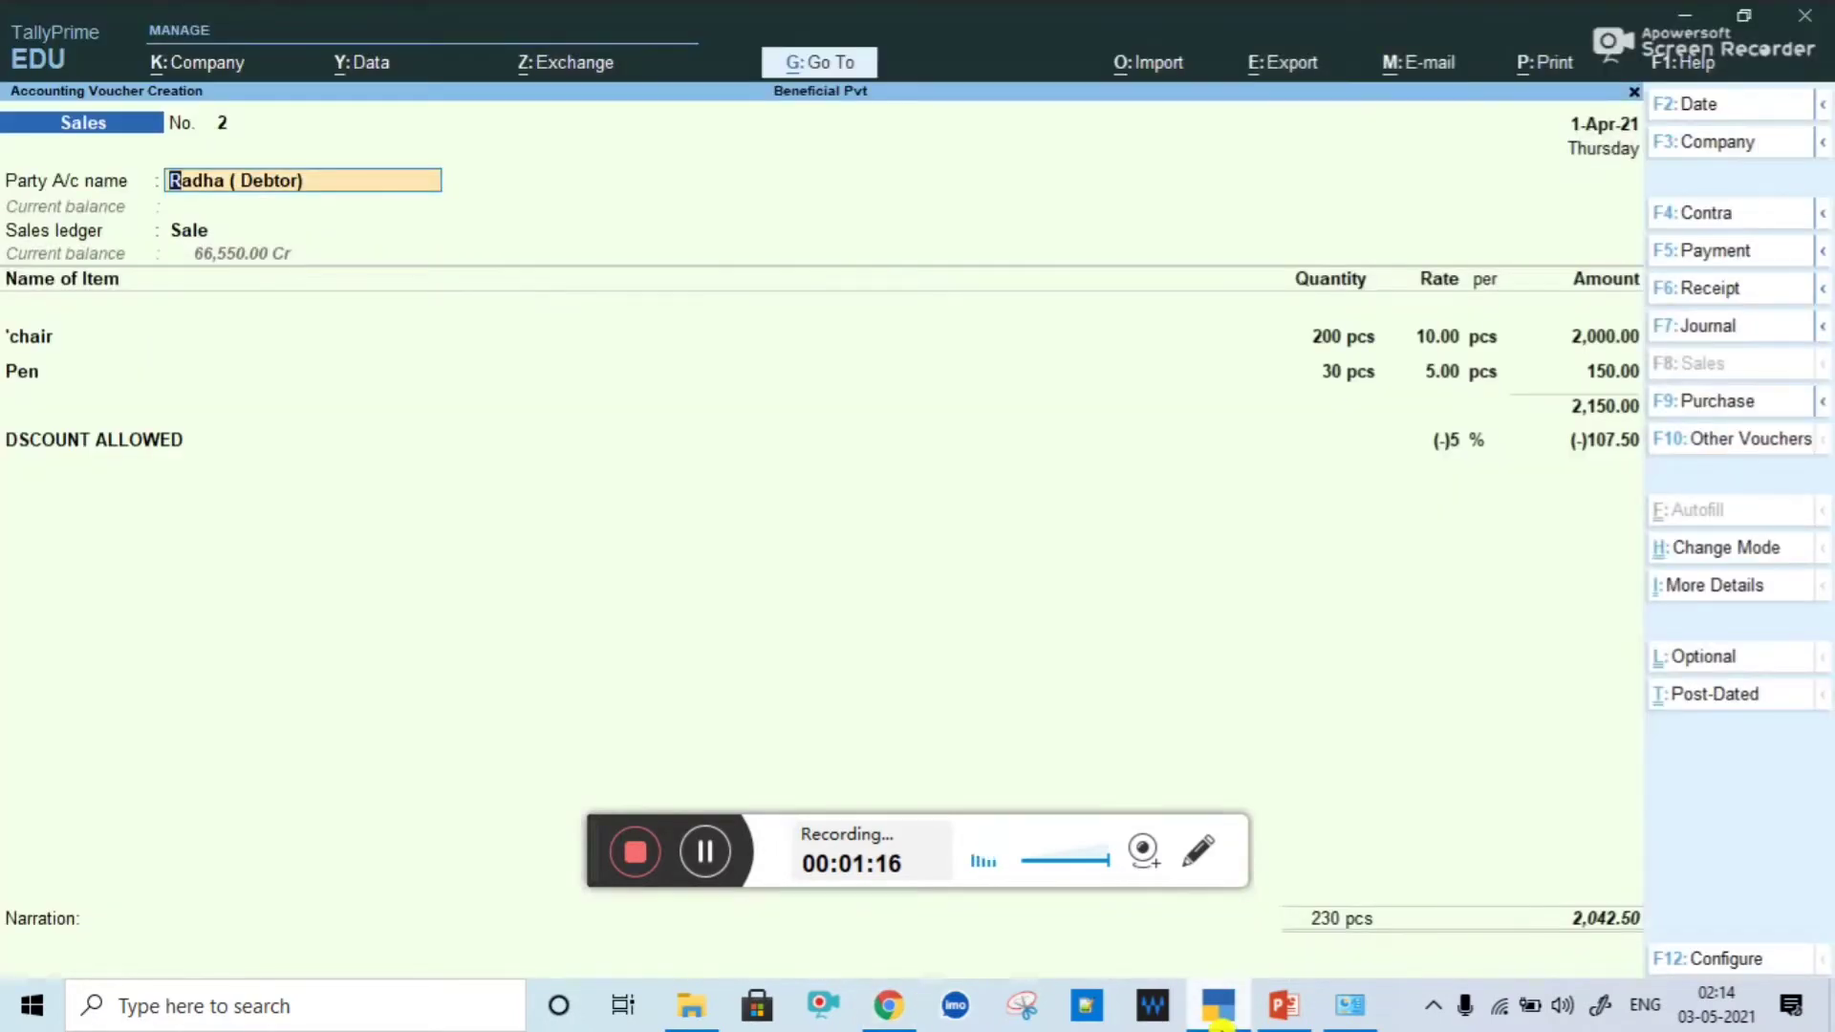
key("space")
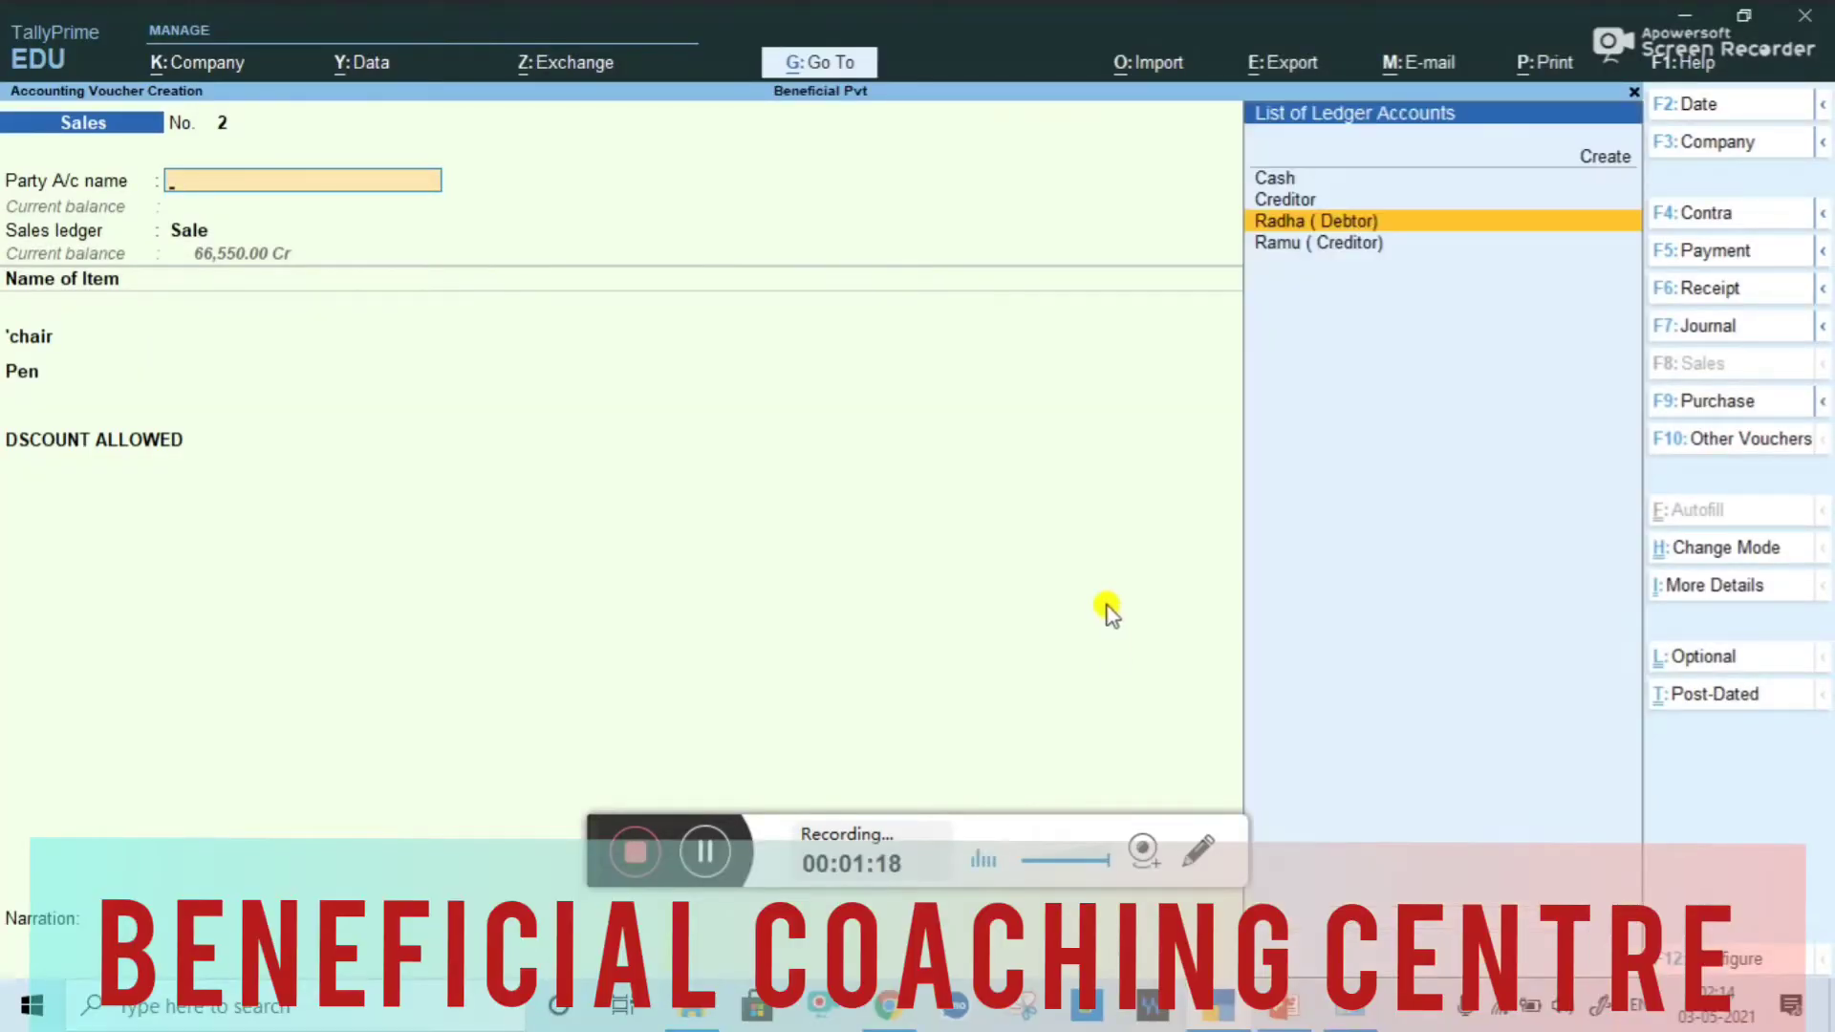
key("Escape")
key("Escape")
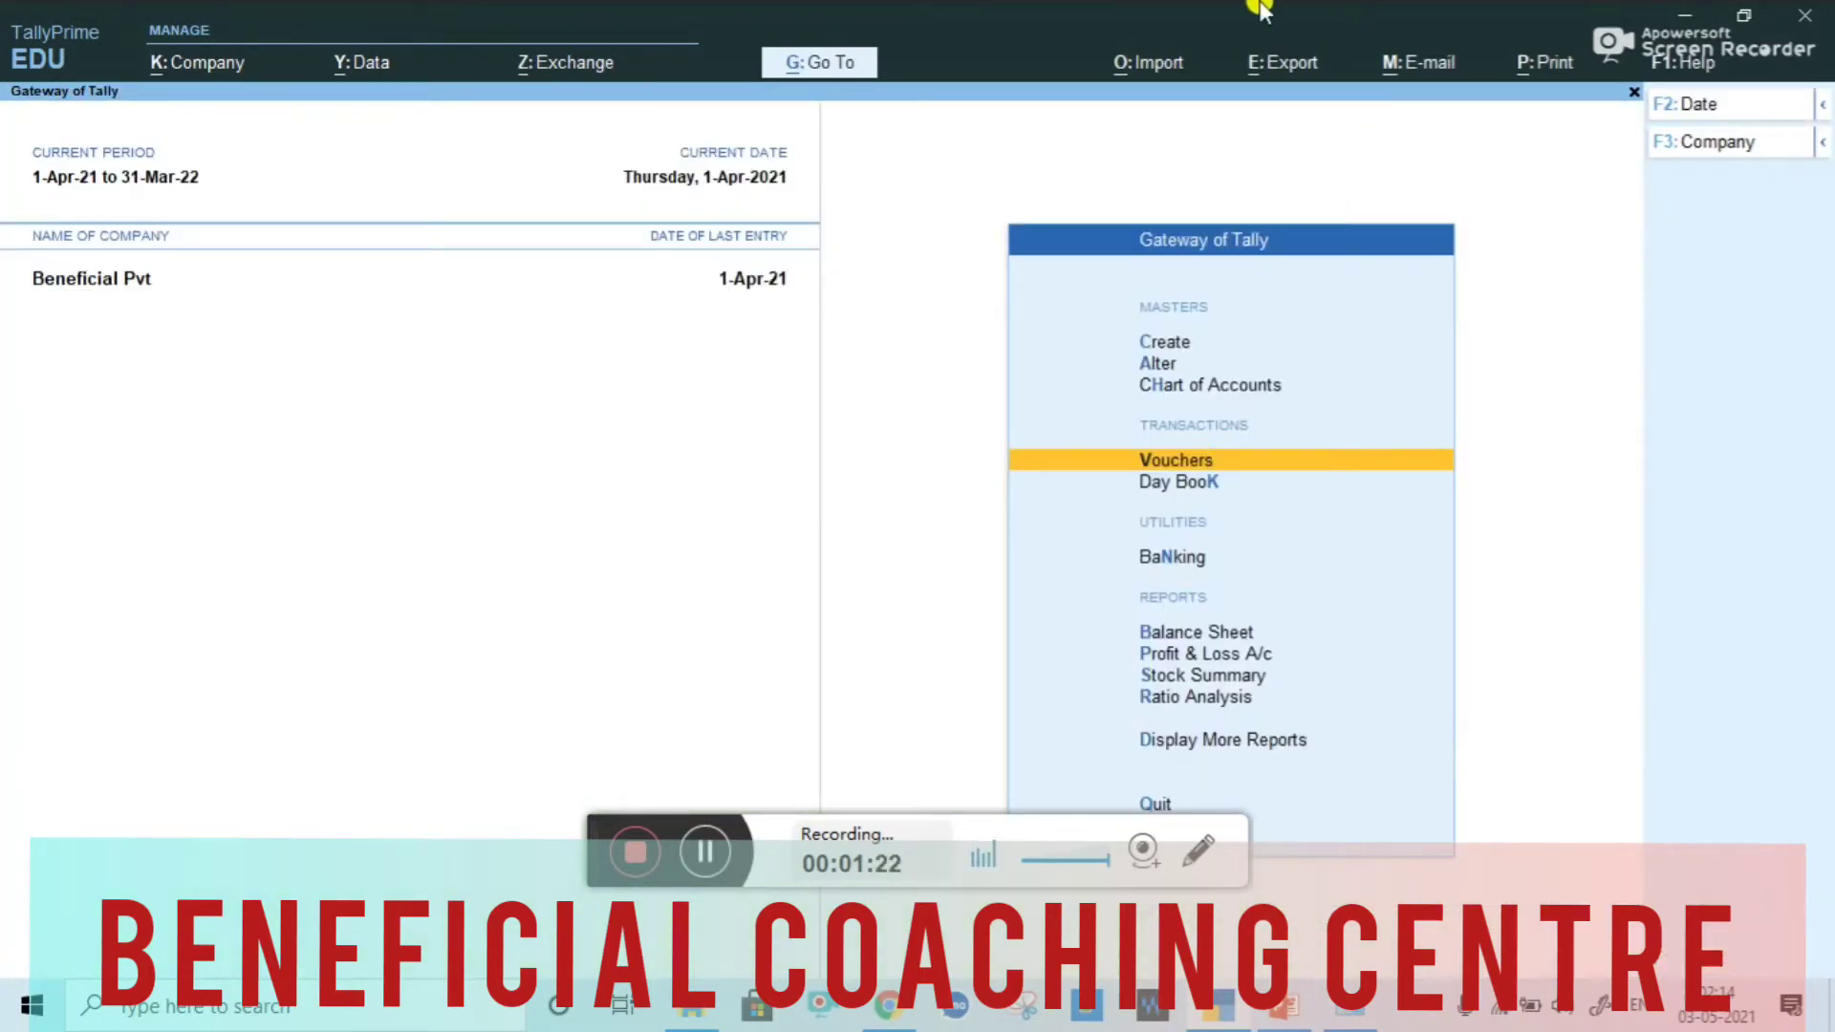
key("ctrl")
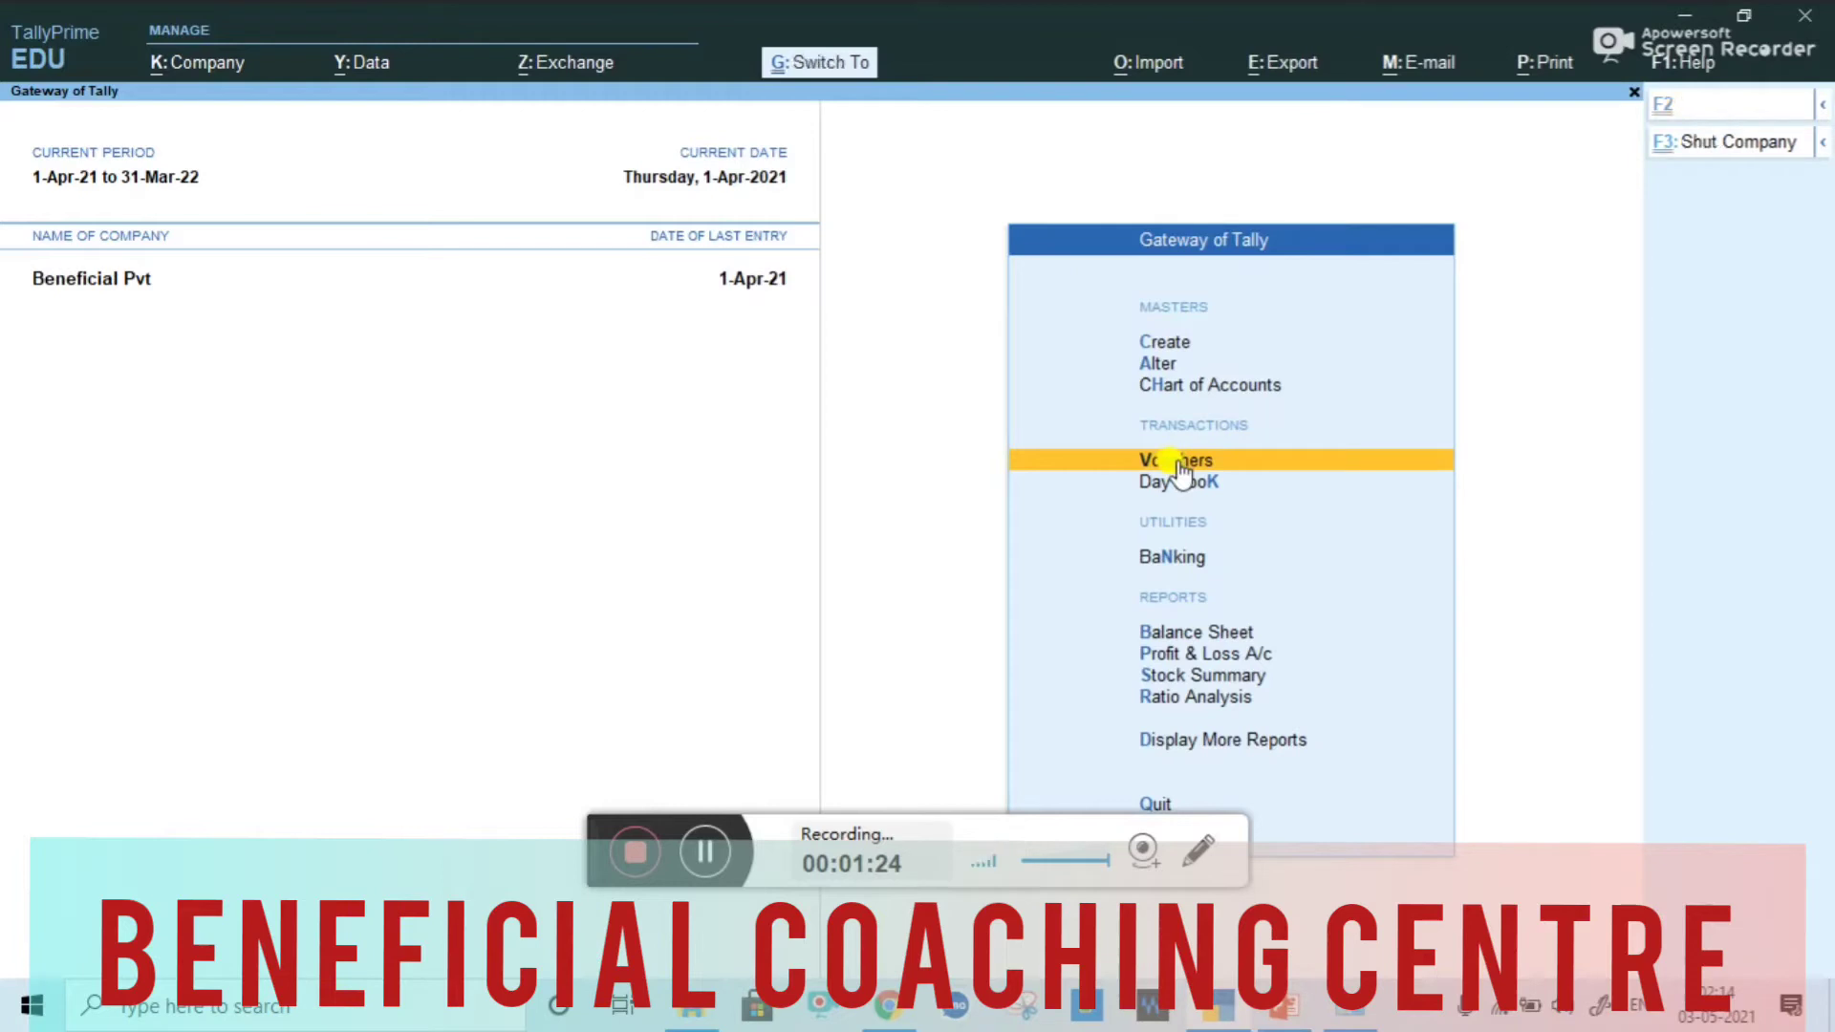
key("Up")
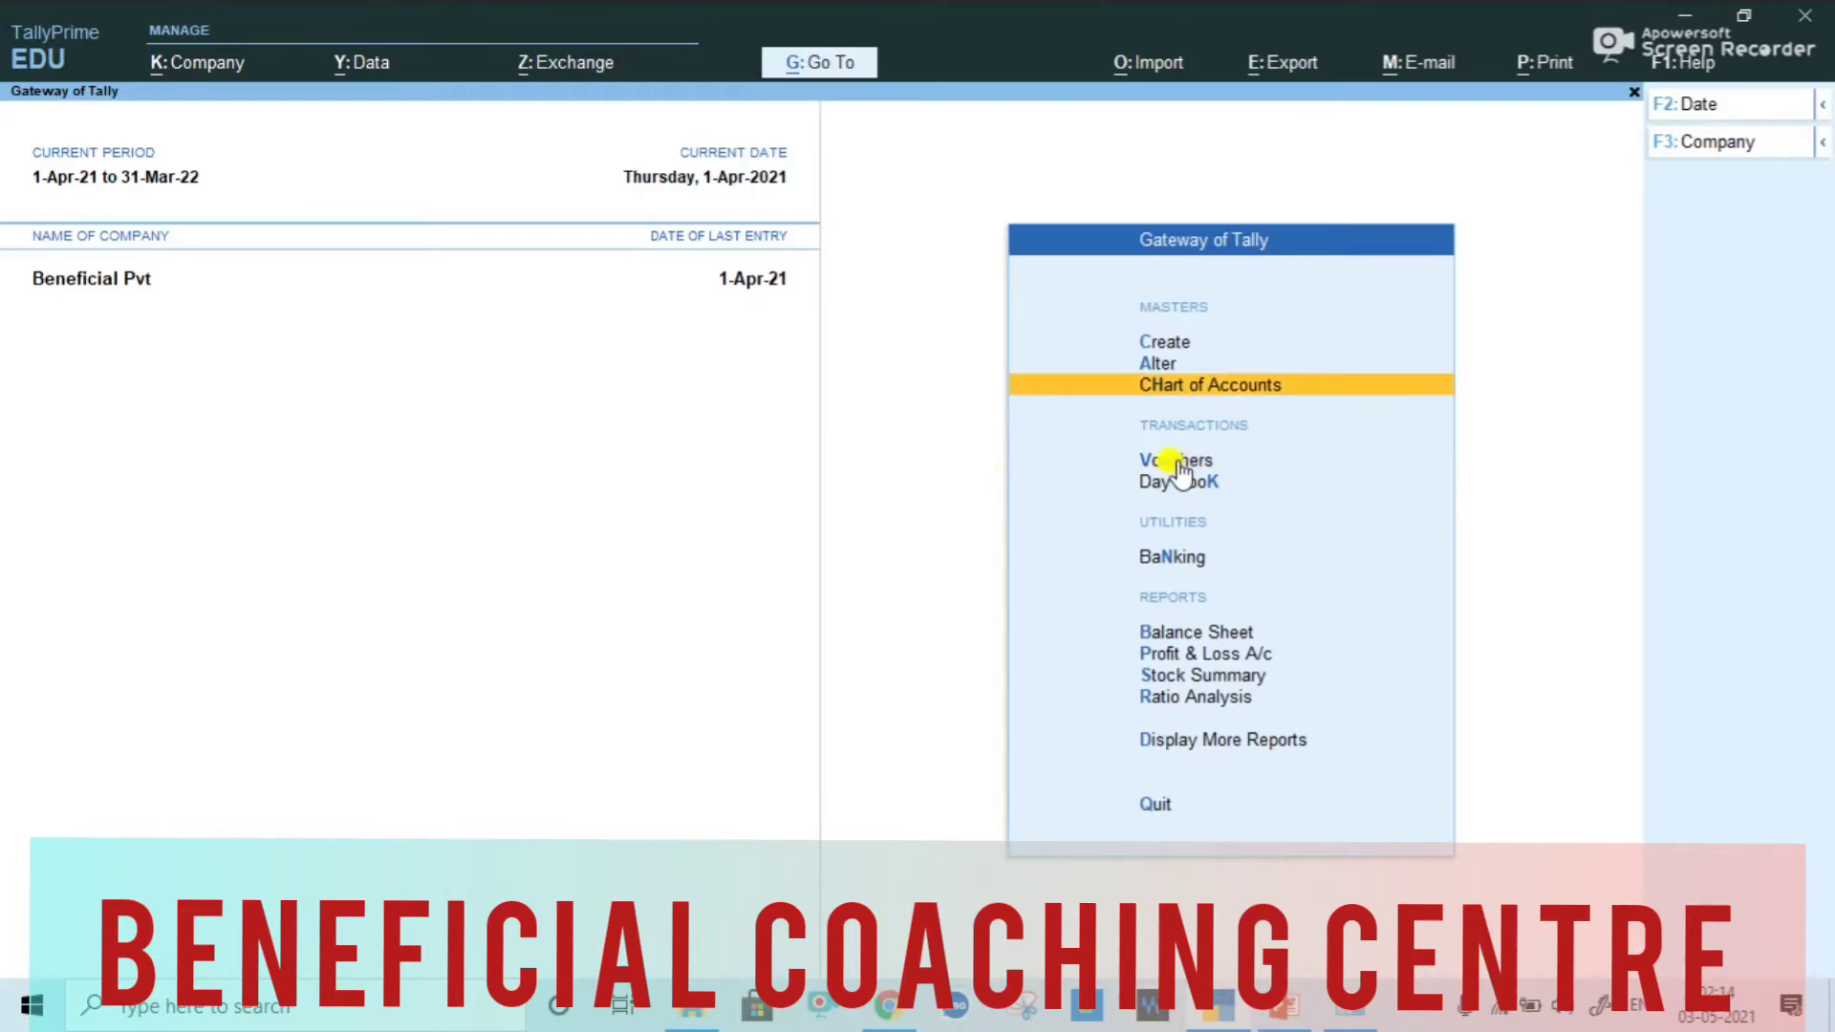
key("Down")
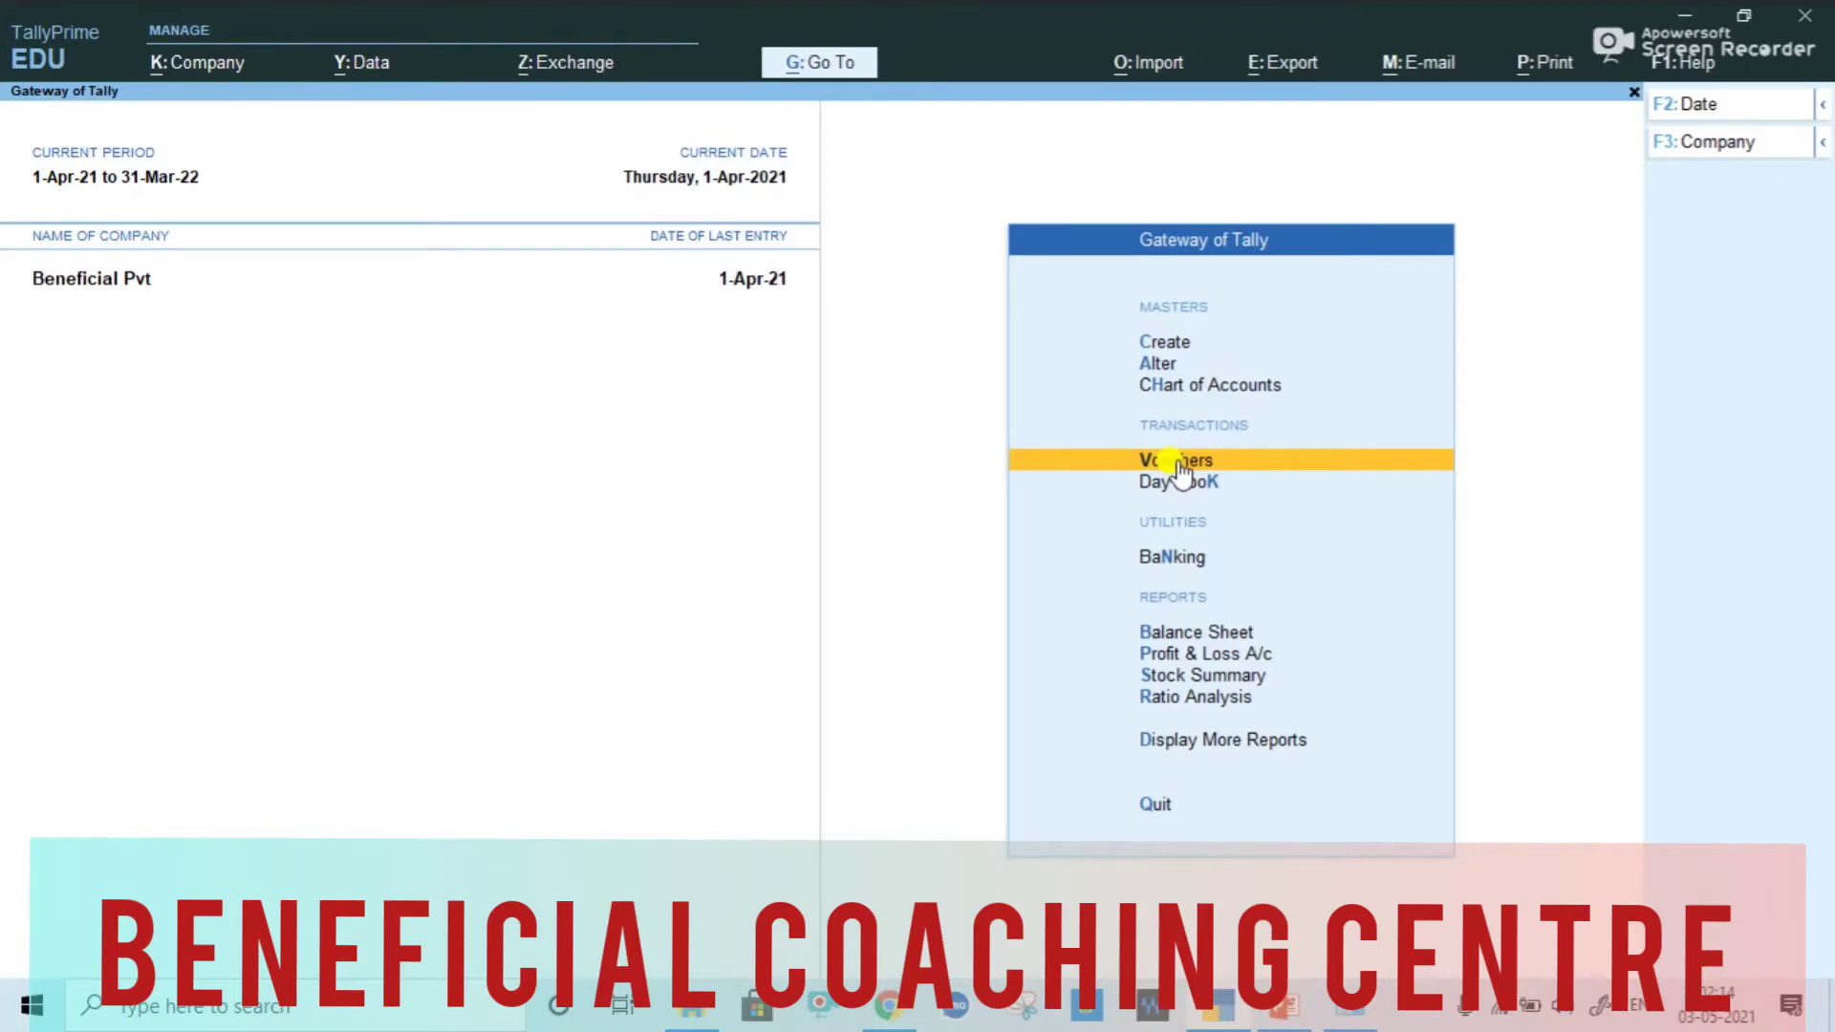
Step: Open voucher entry, change the voucher type to Purchase, and quit the blank voucher
left_click(1179, 461)
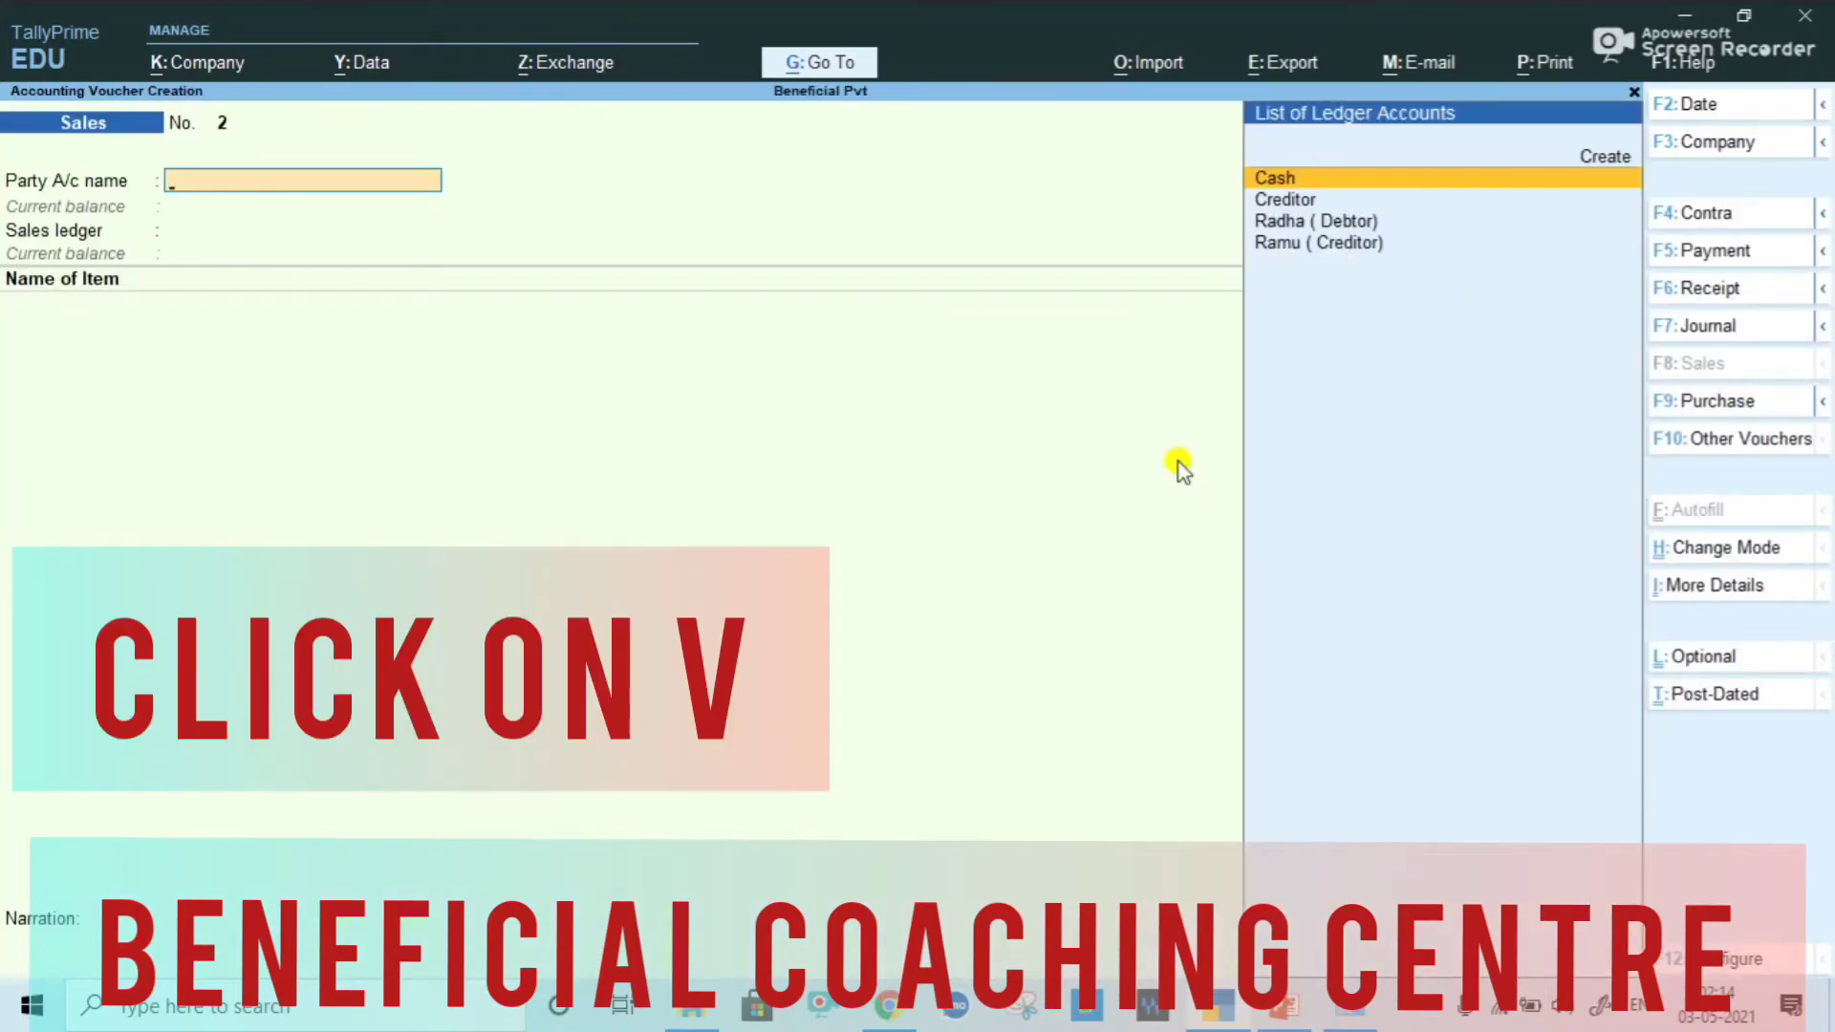
left_click(1286, 1009)
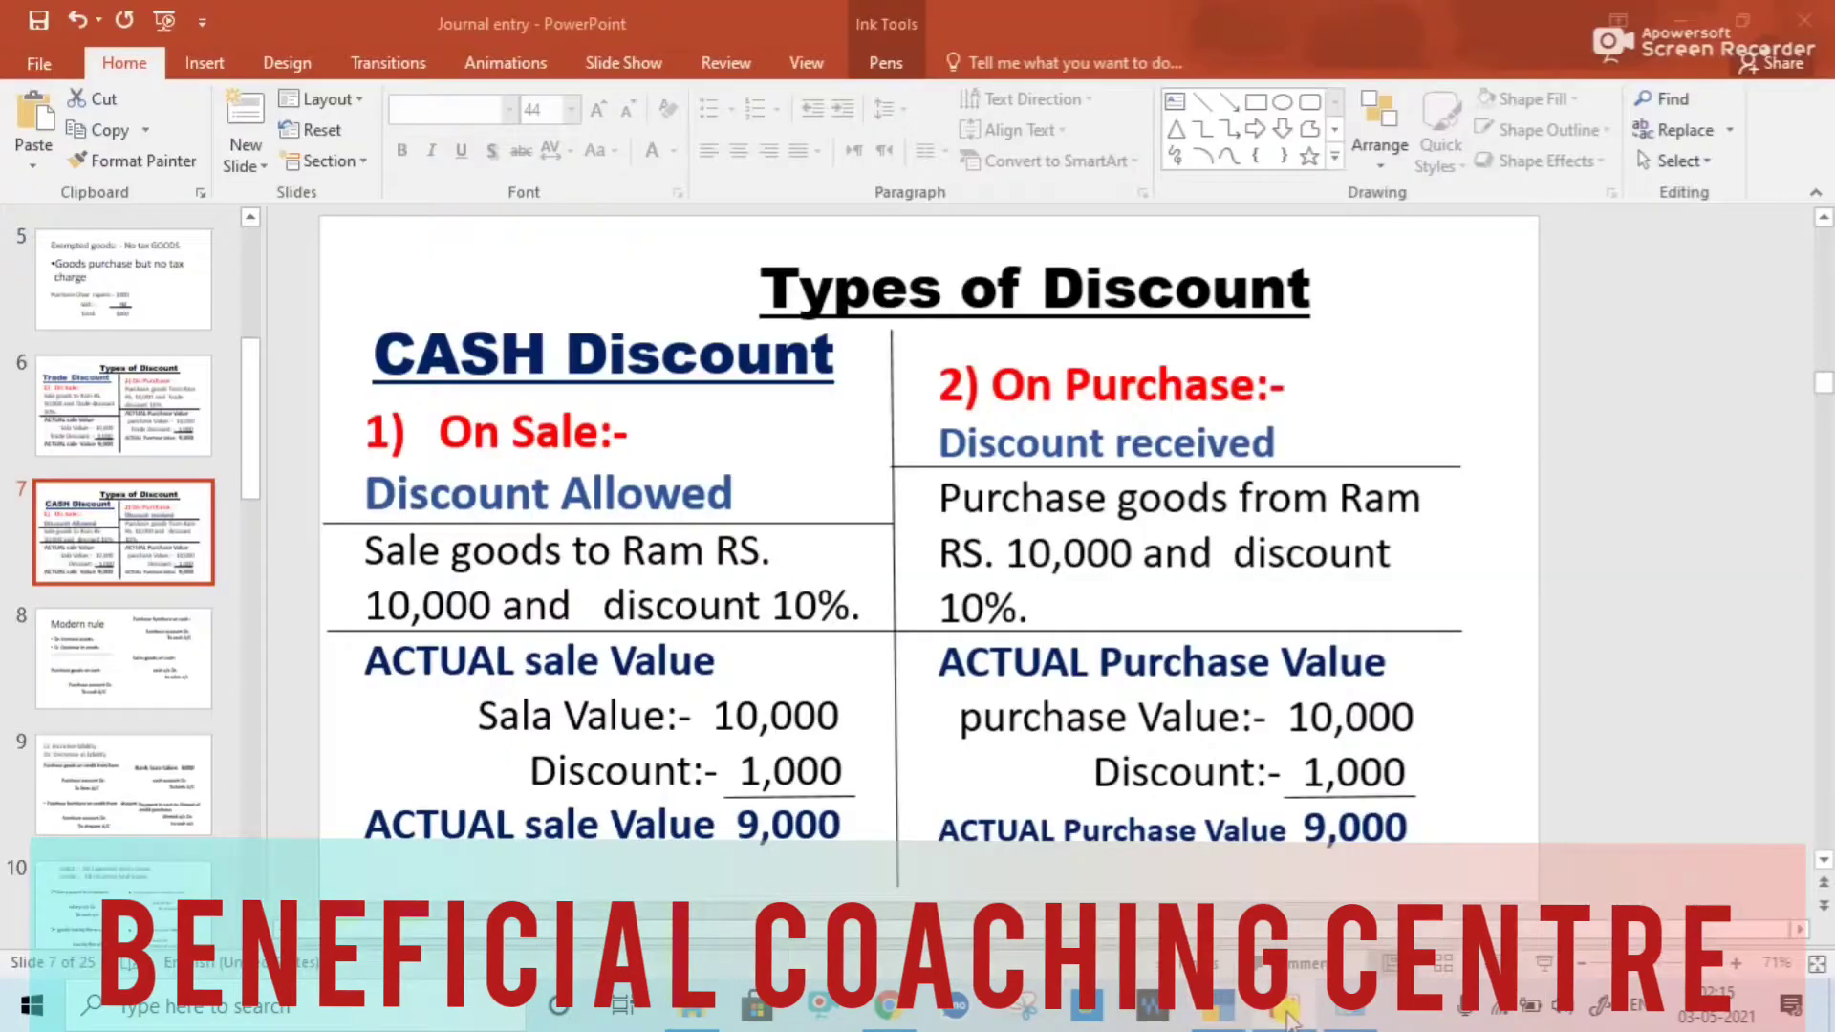
left_click(1216, 1009)
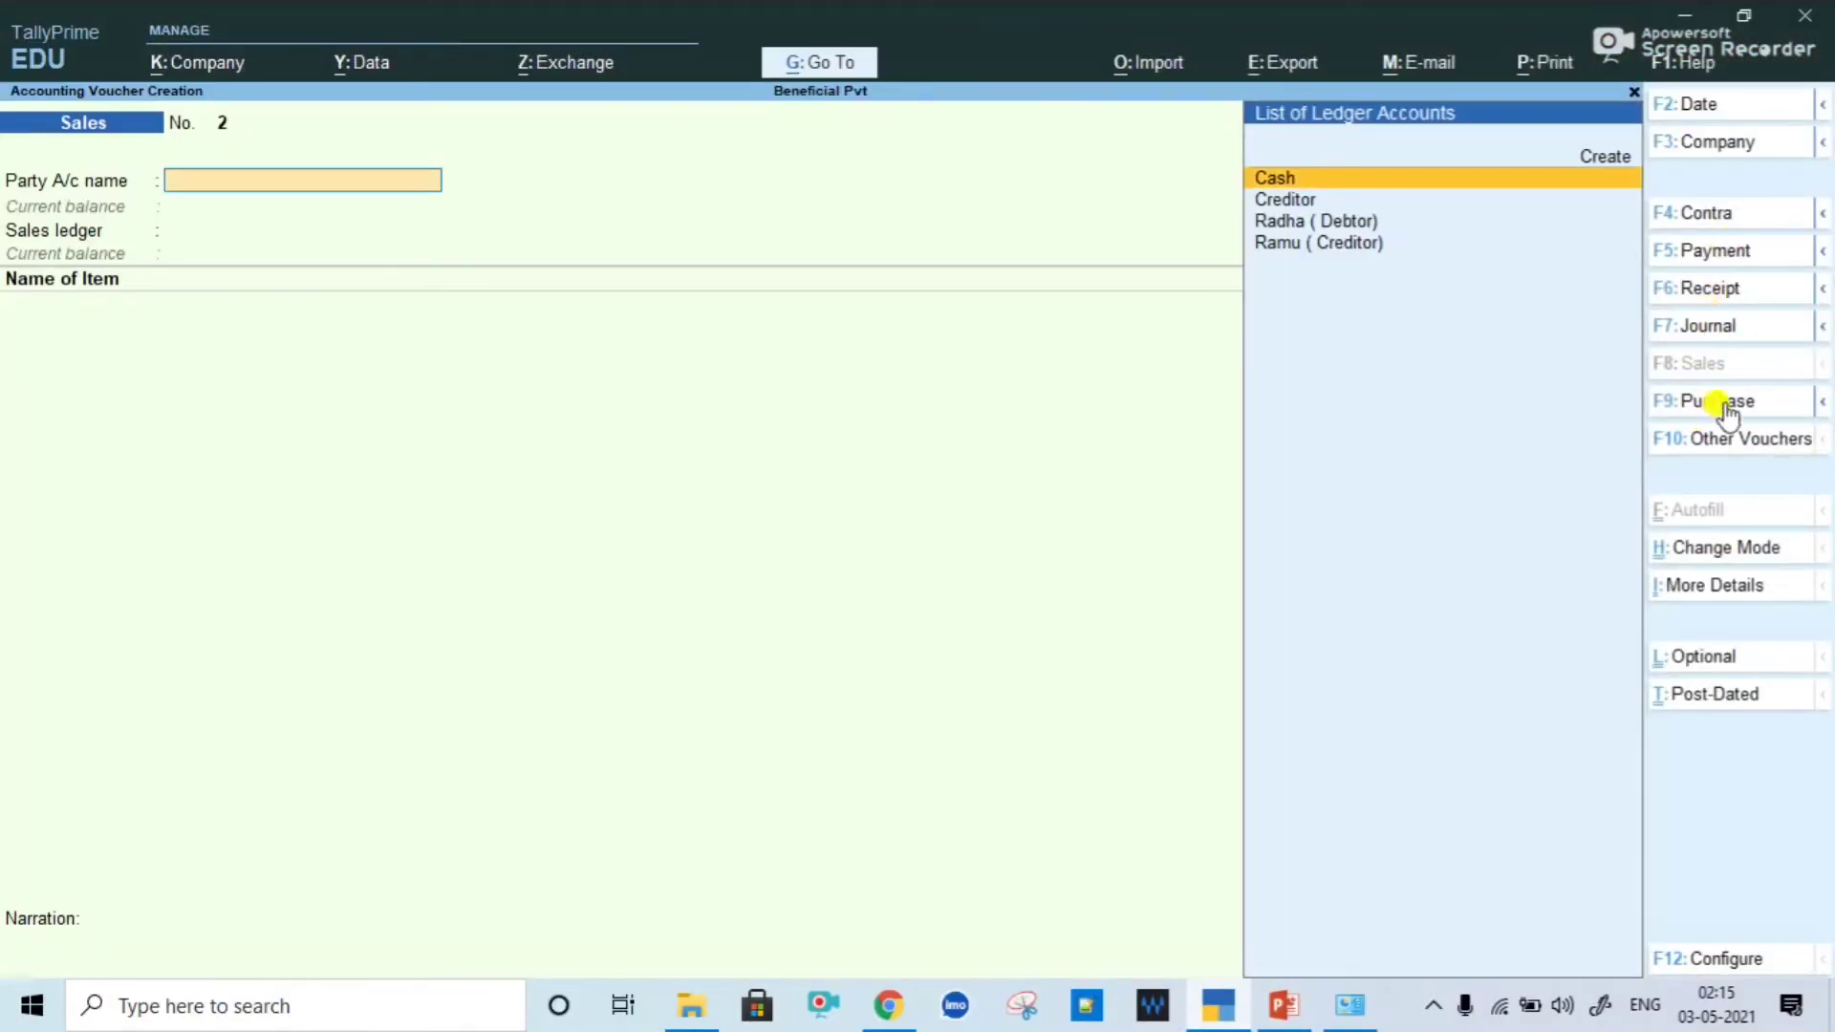
key("F9")
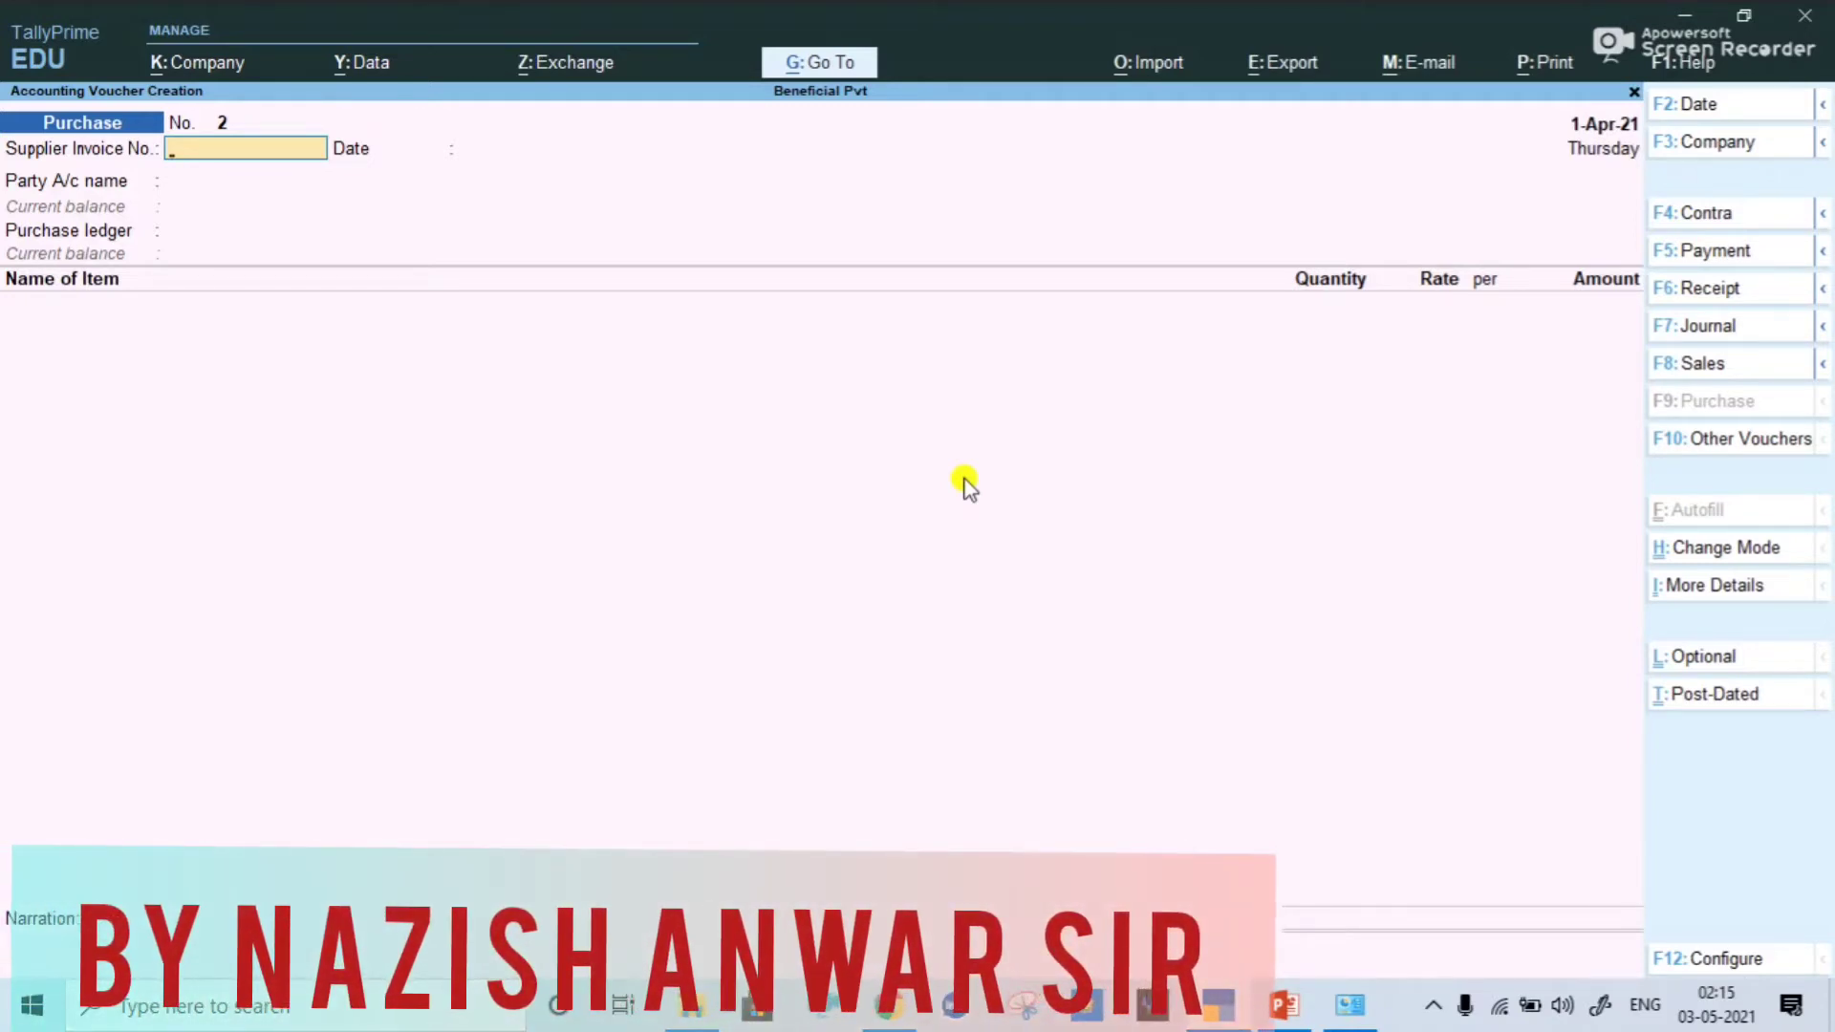
key("Escape")
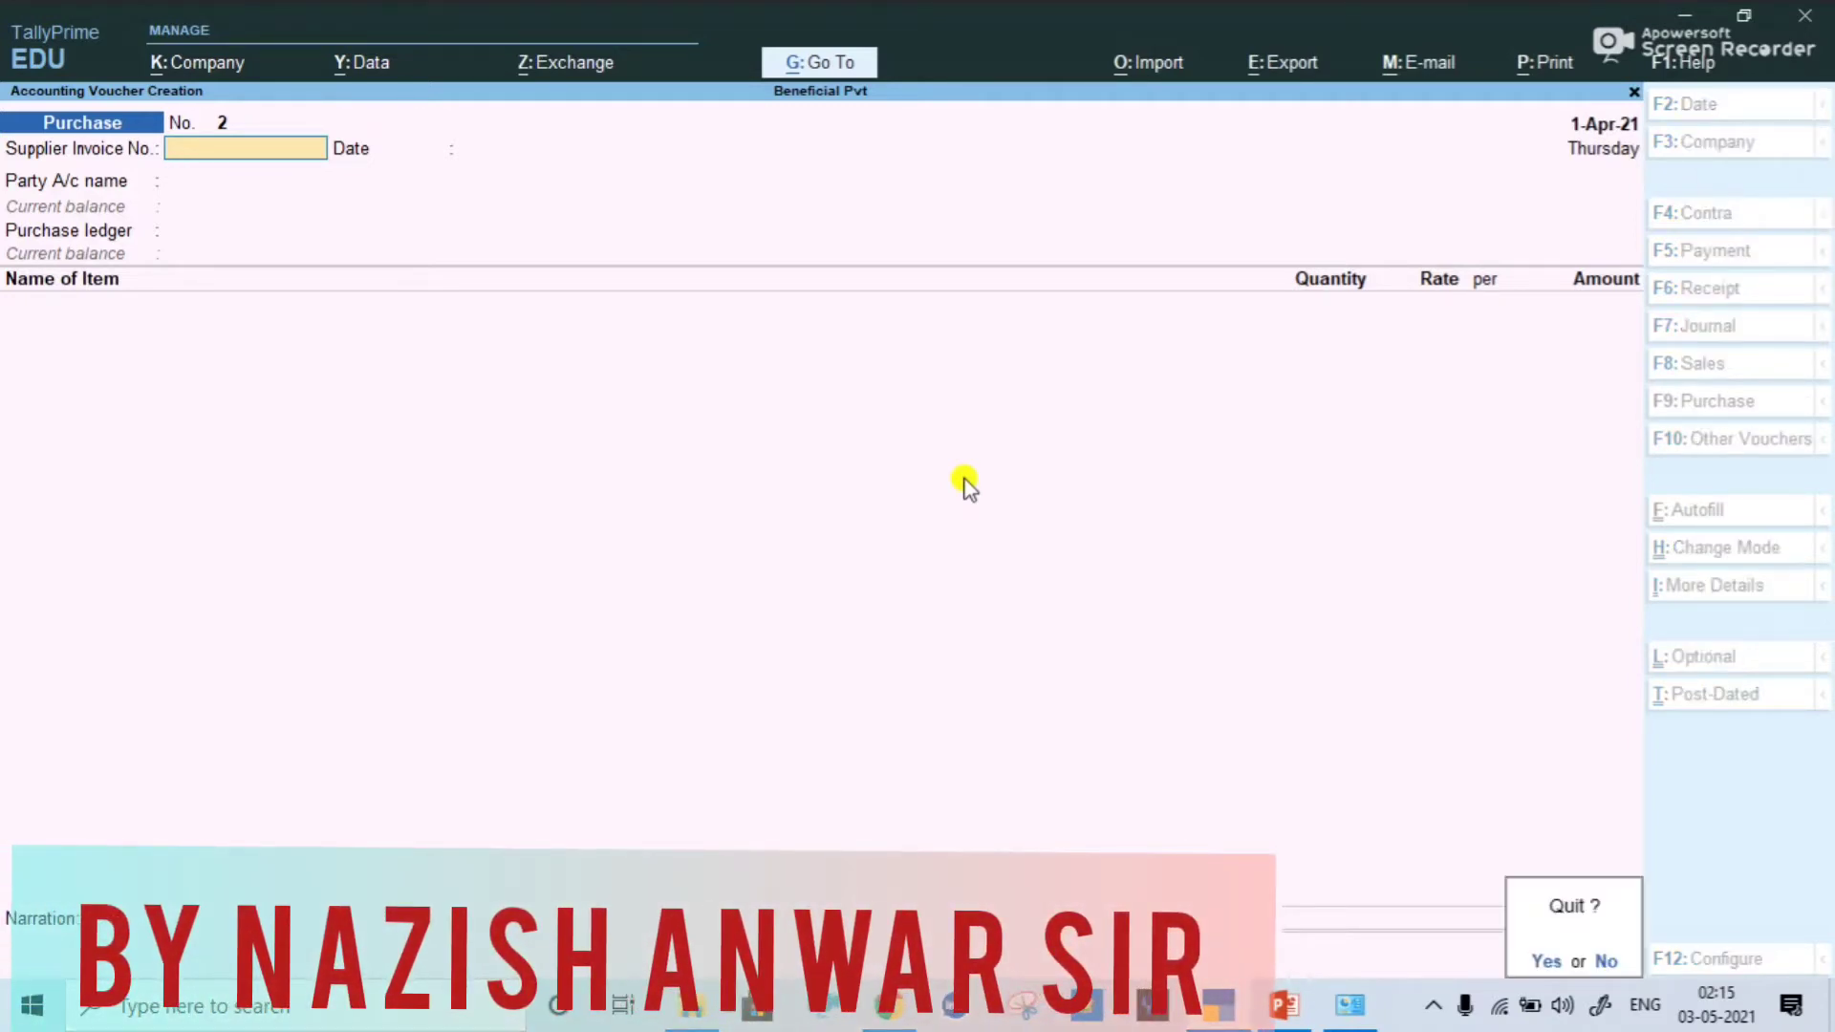
key("y")
Step: Start creating a ledger master and name it "Discount Receiv" with no alias
key("Up")
key("Up")
key("Up")
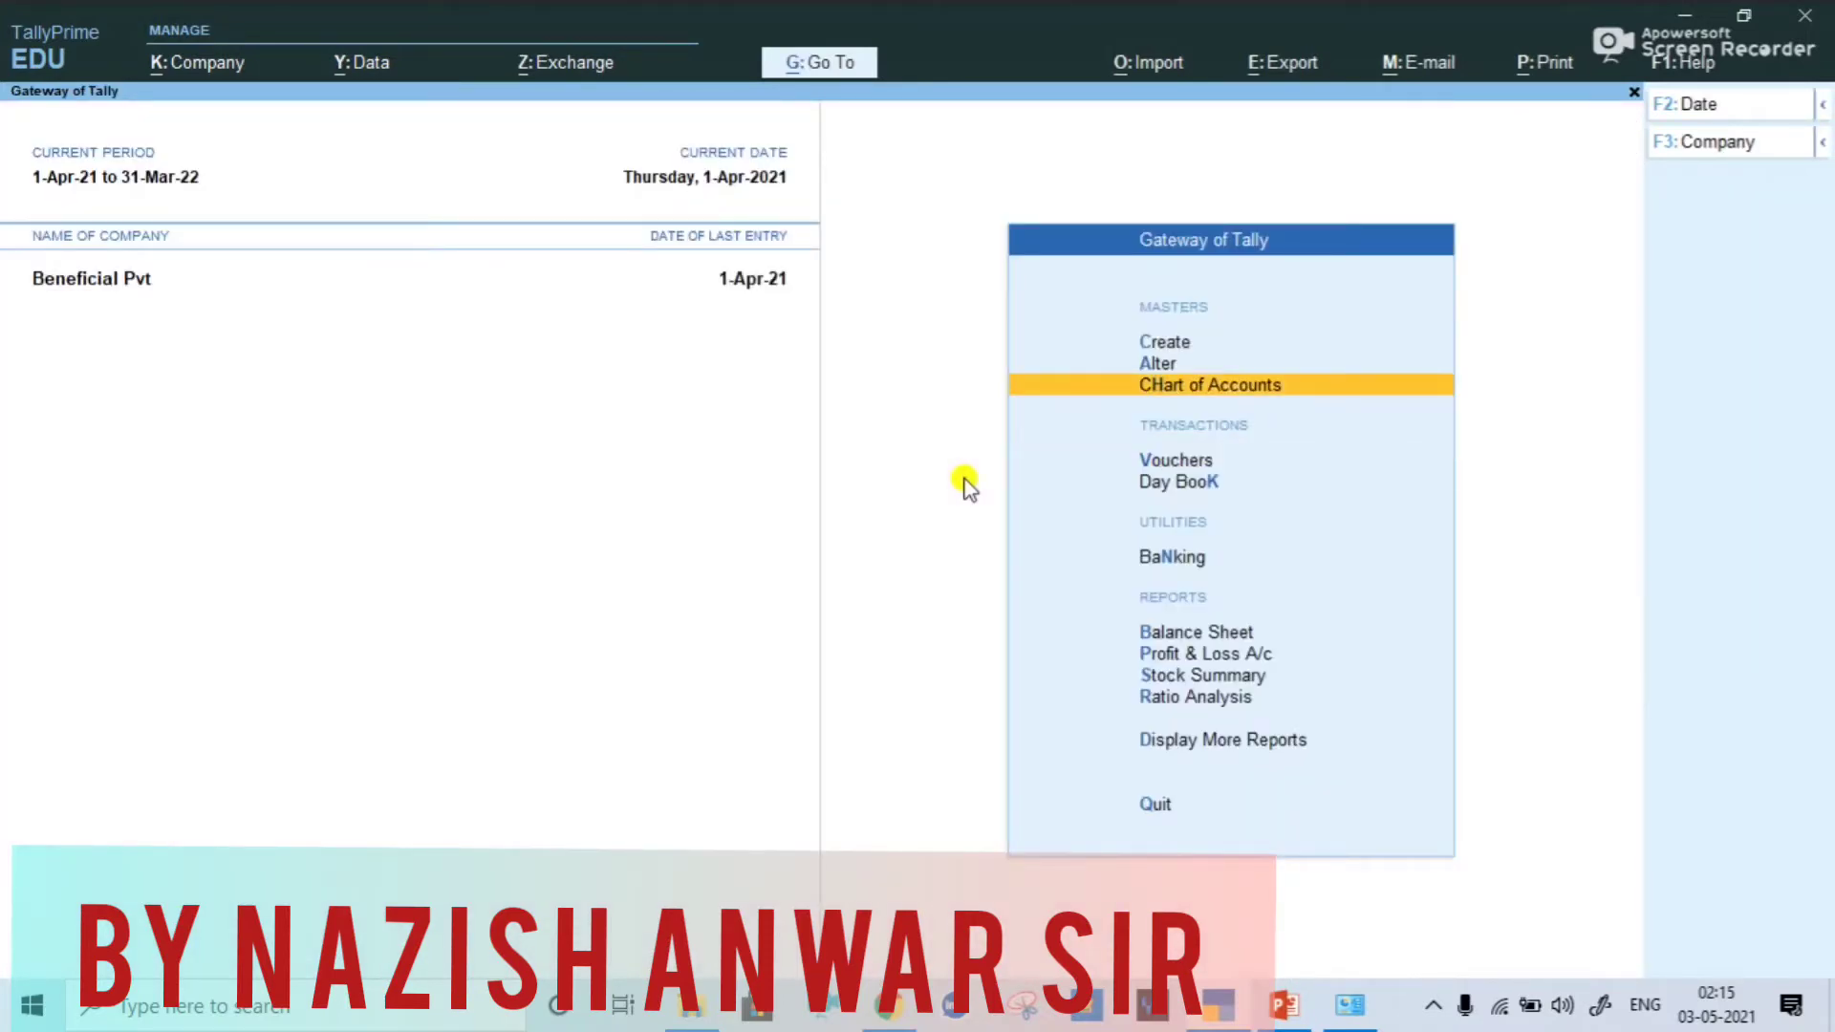
key("Return")
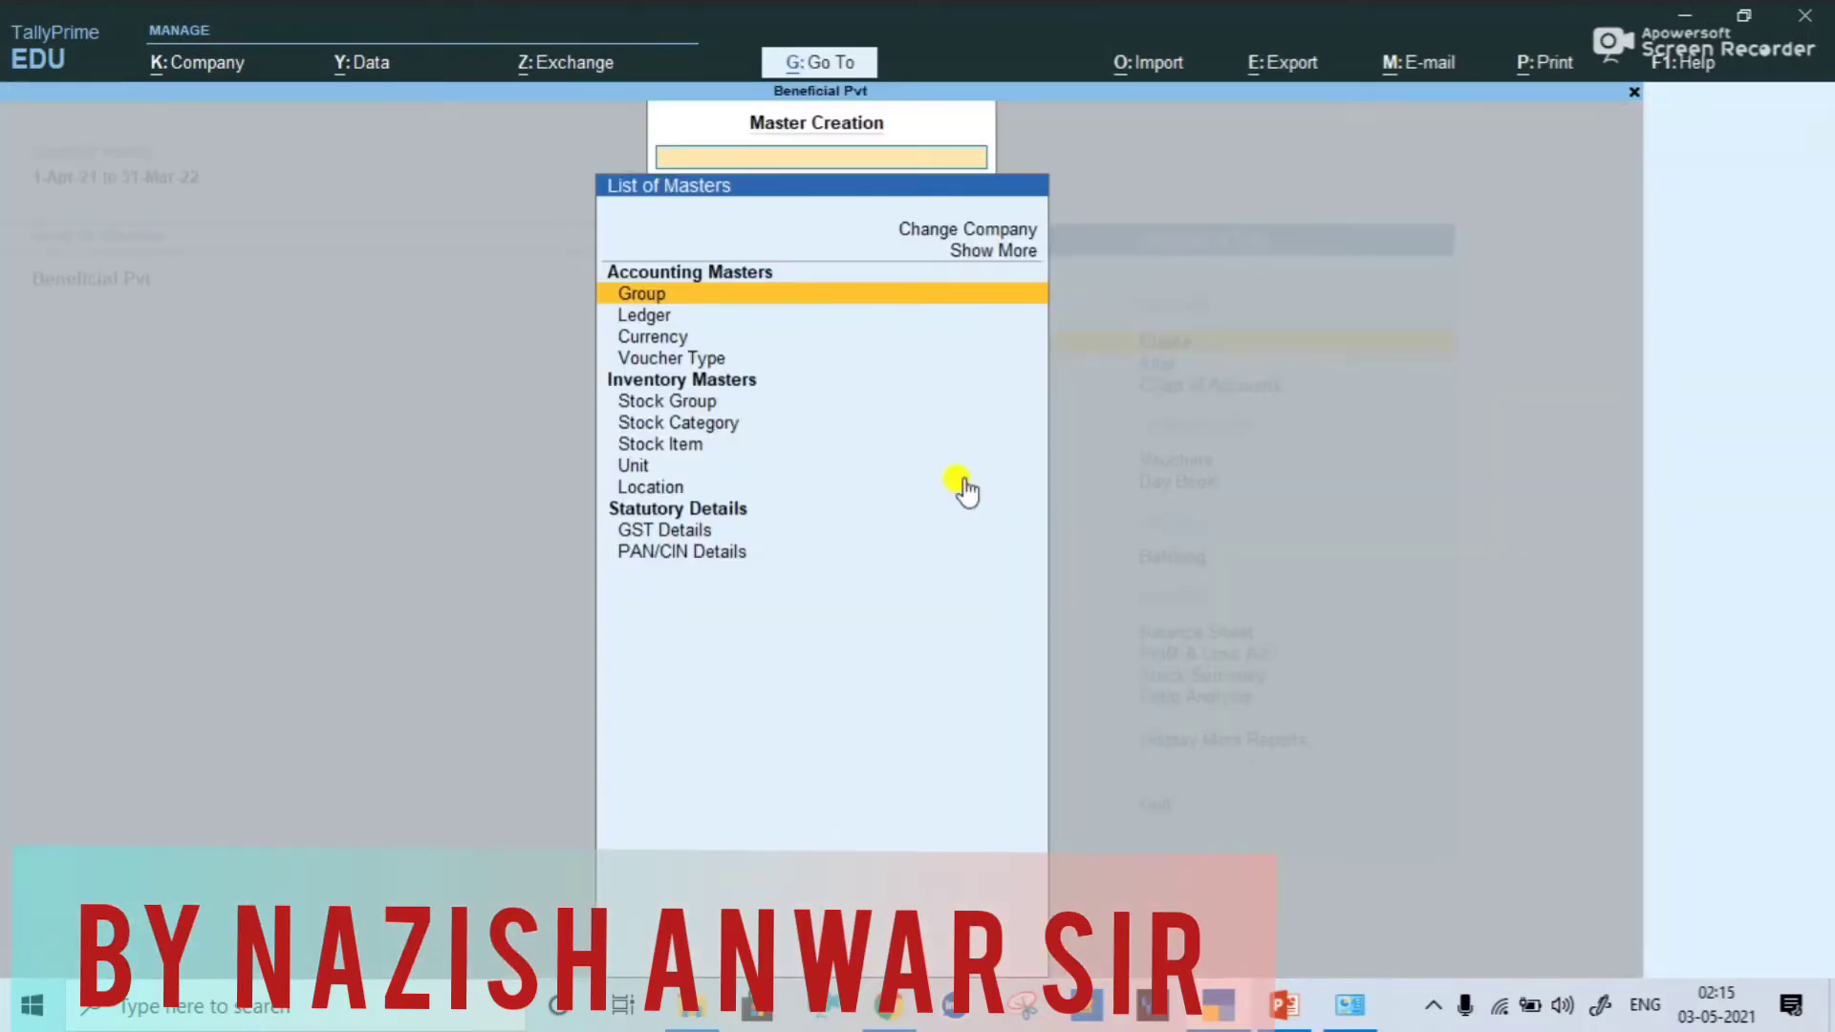
key("Down")
key("Return")
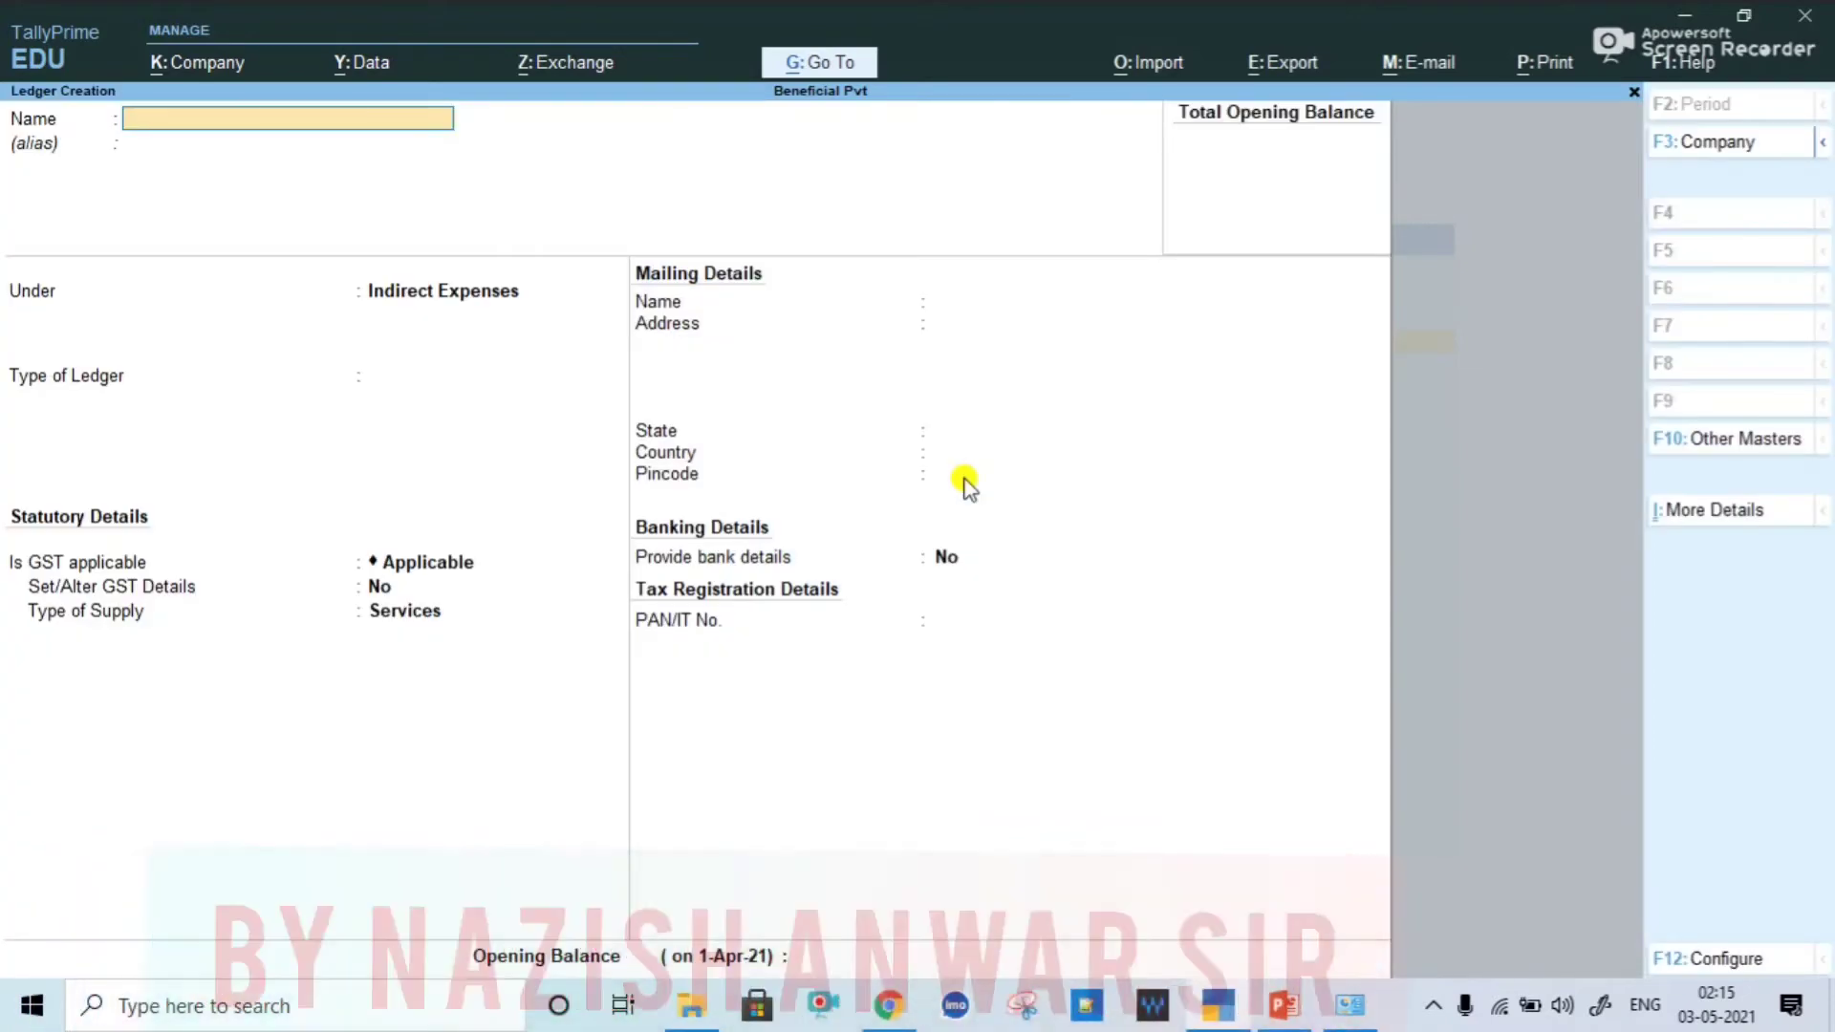
type("Di")
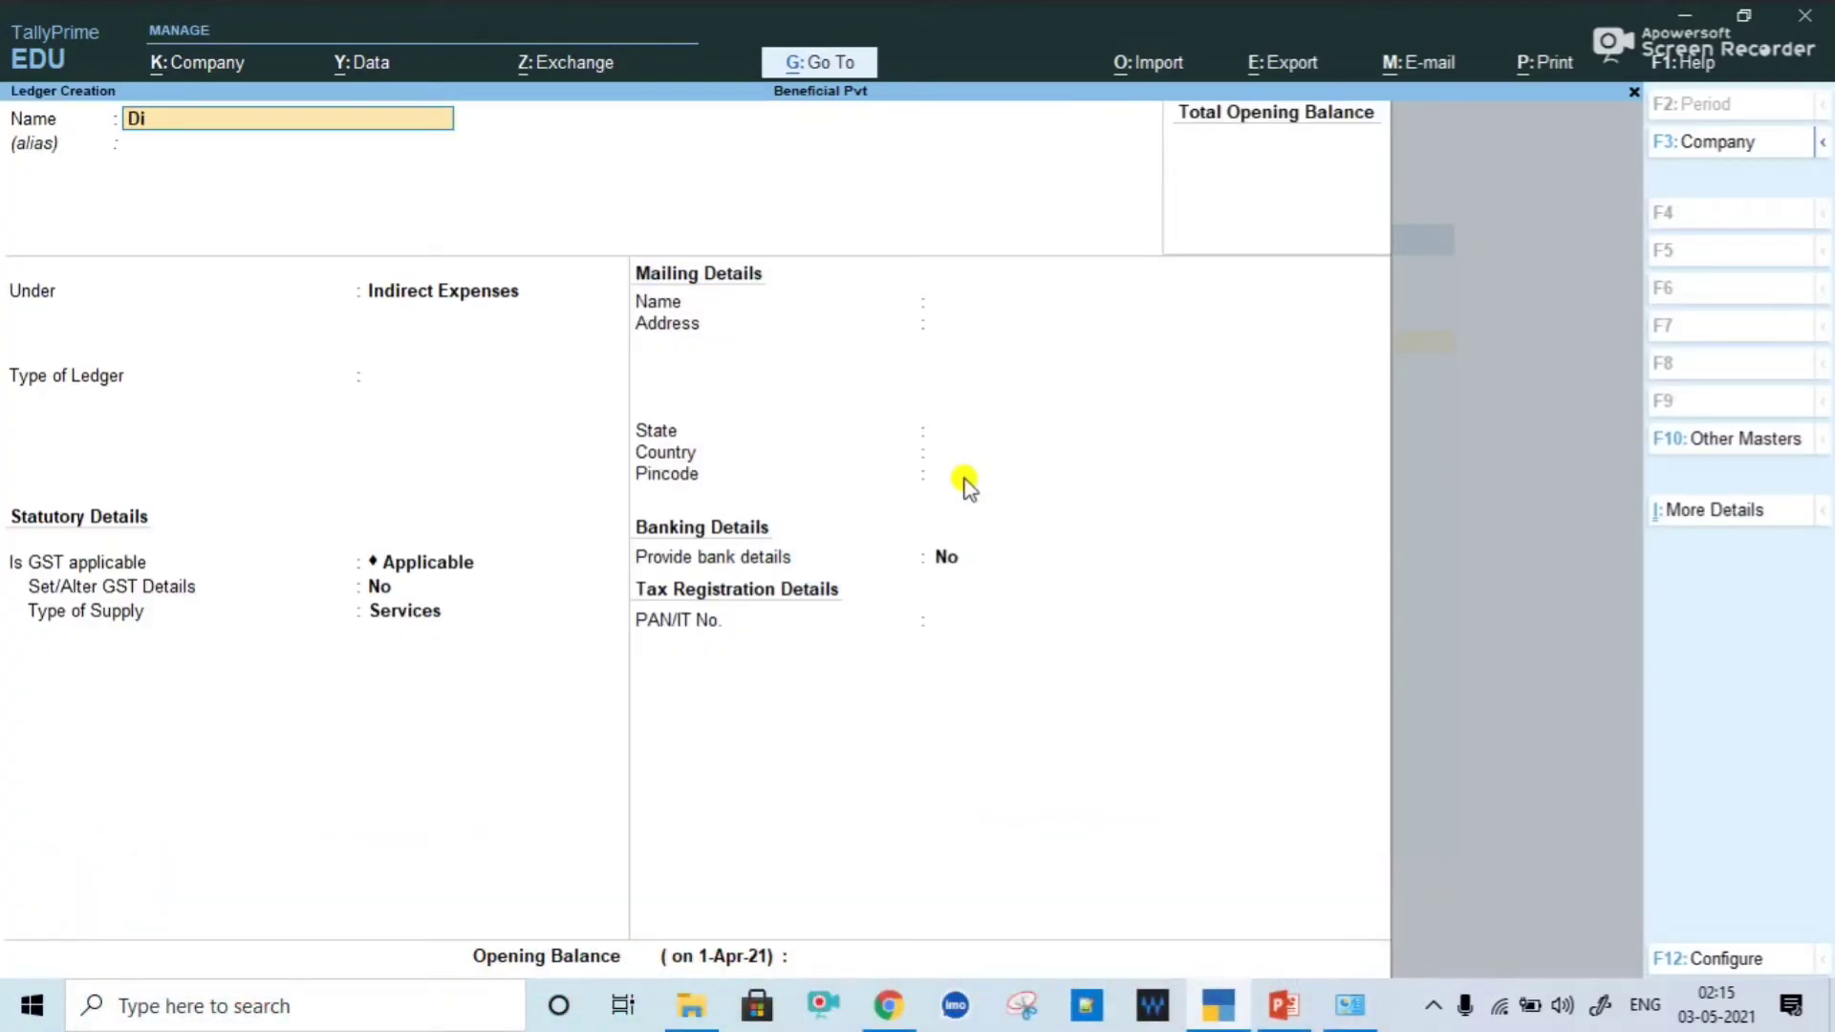
type("scount Receivded")
key("BackSpace")
key("BackSpace")
key("BackSpace")
key("Return")
key("Return")
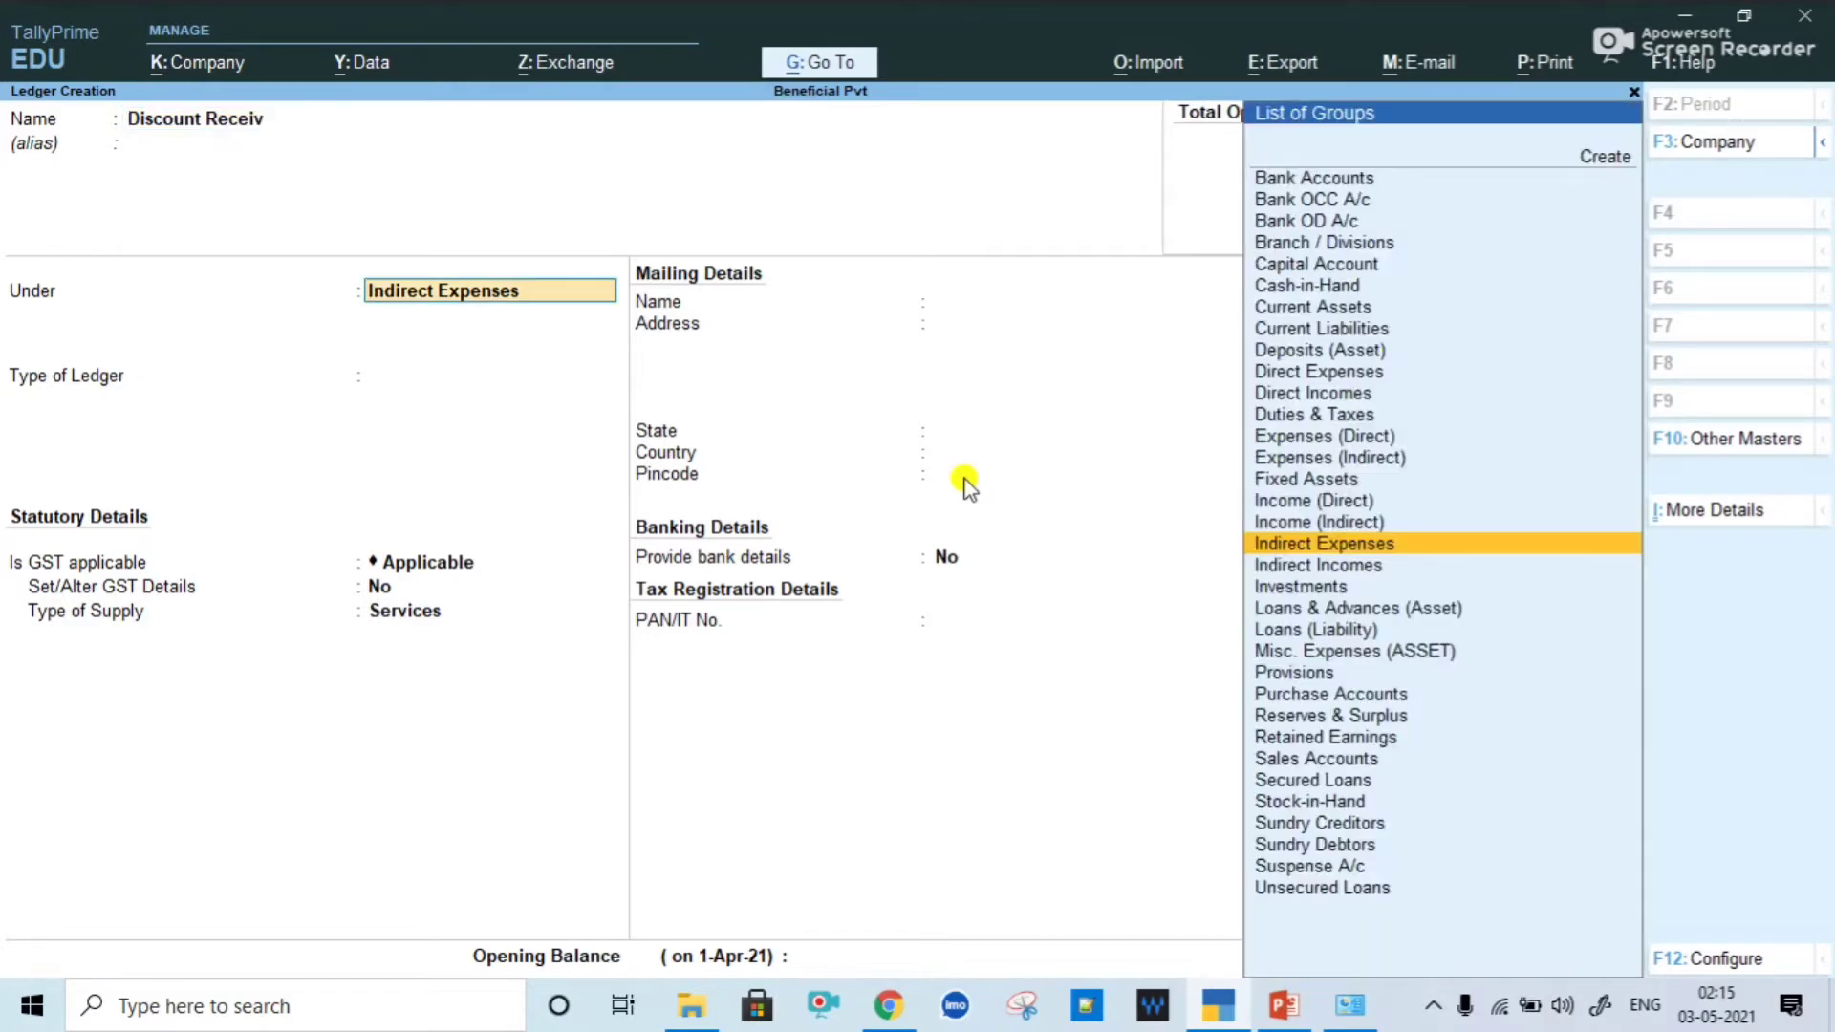
Step: Put the ledger under Indirect Incomes with ledger type Not Applicable and supply type Goods, save it, and leave master creation
key("Down")
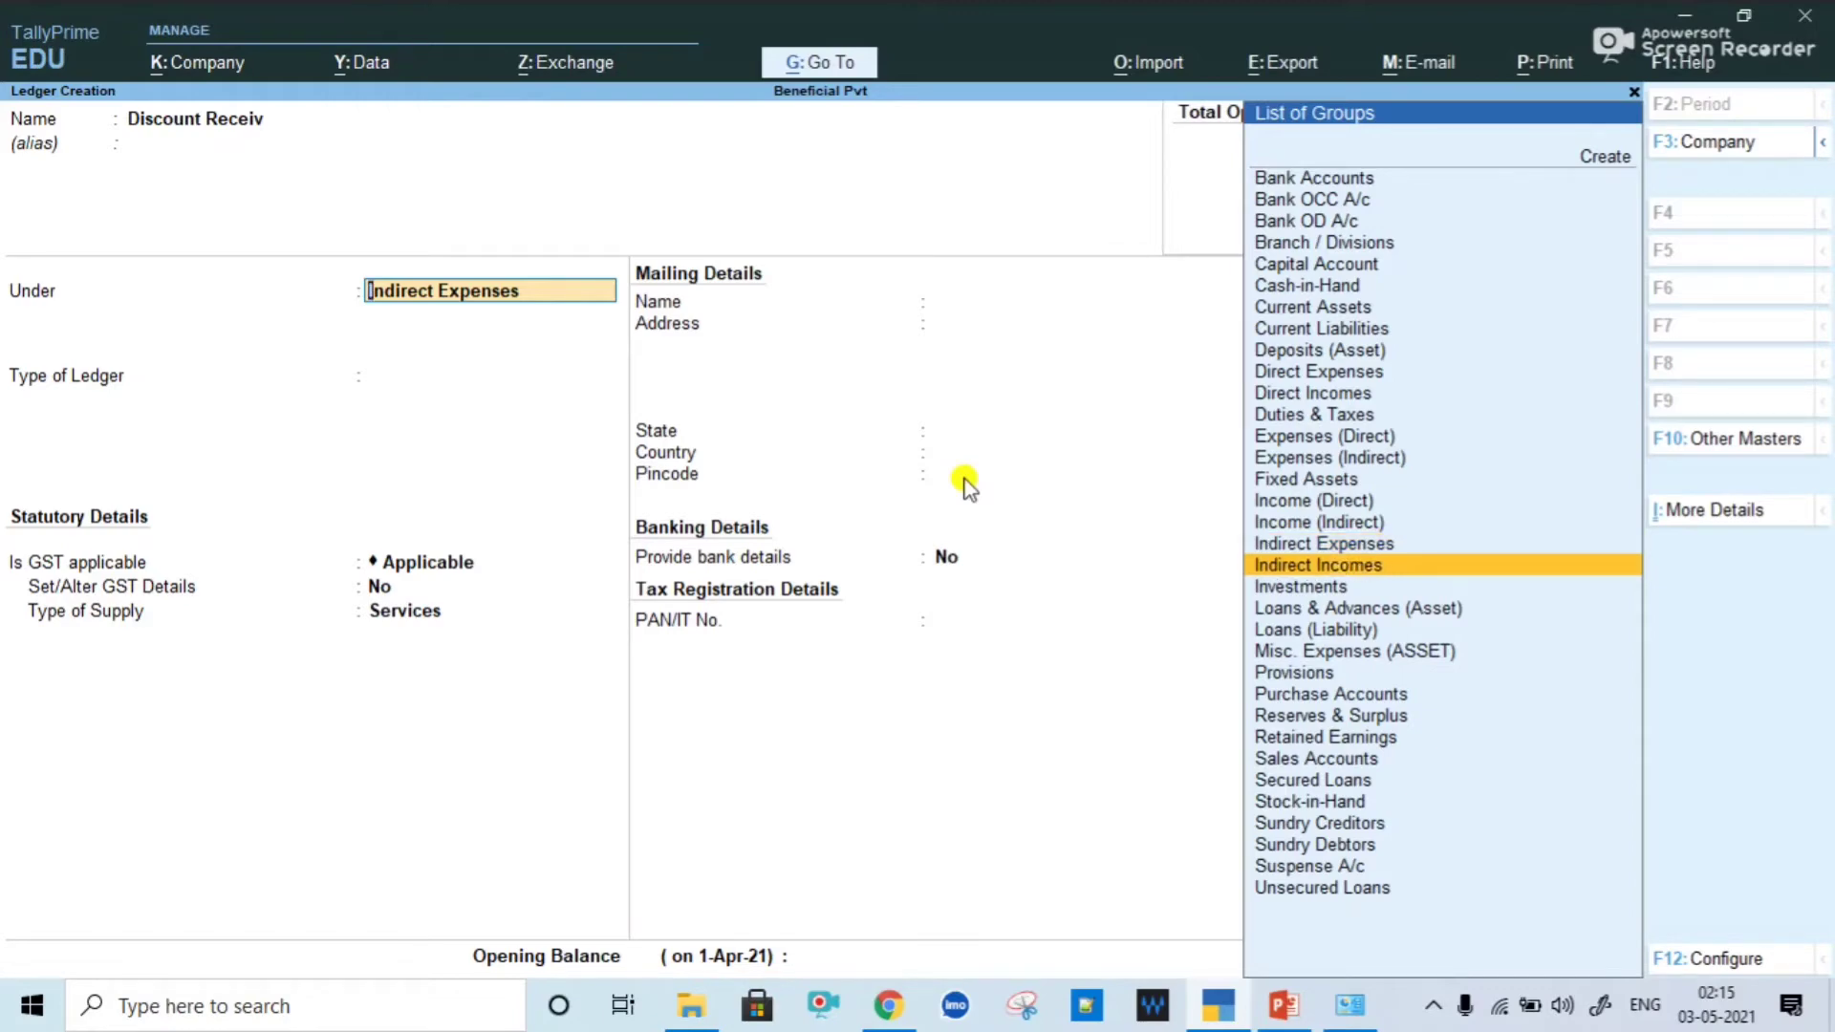
key("Return")
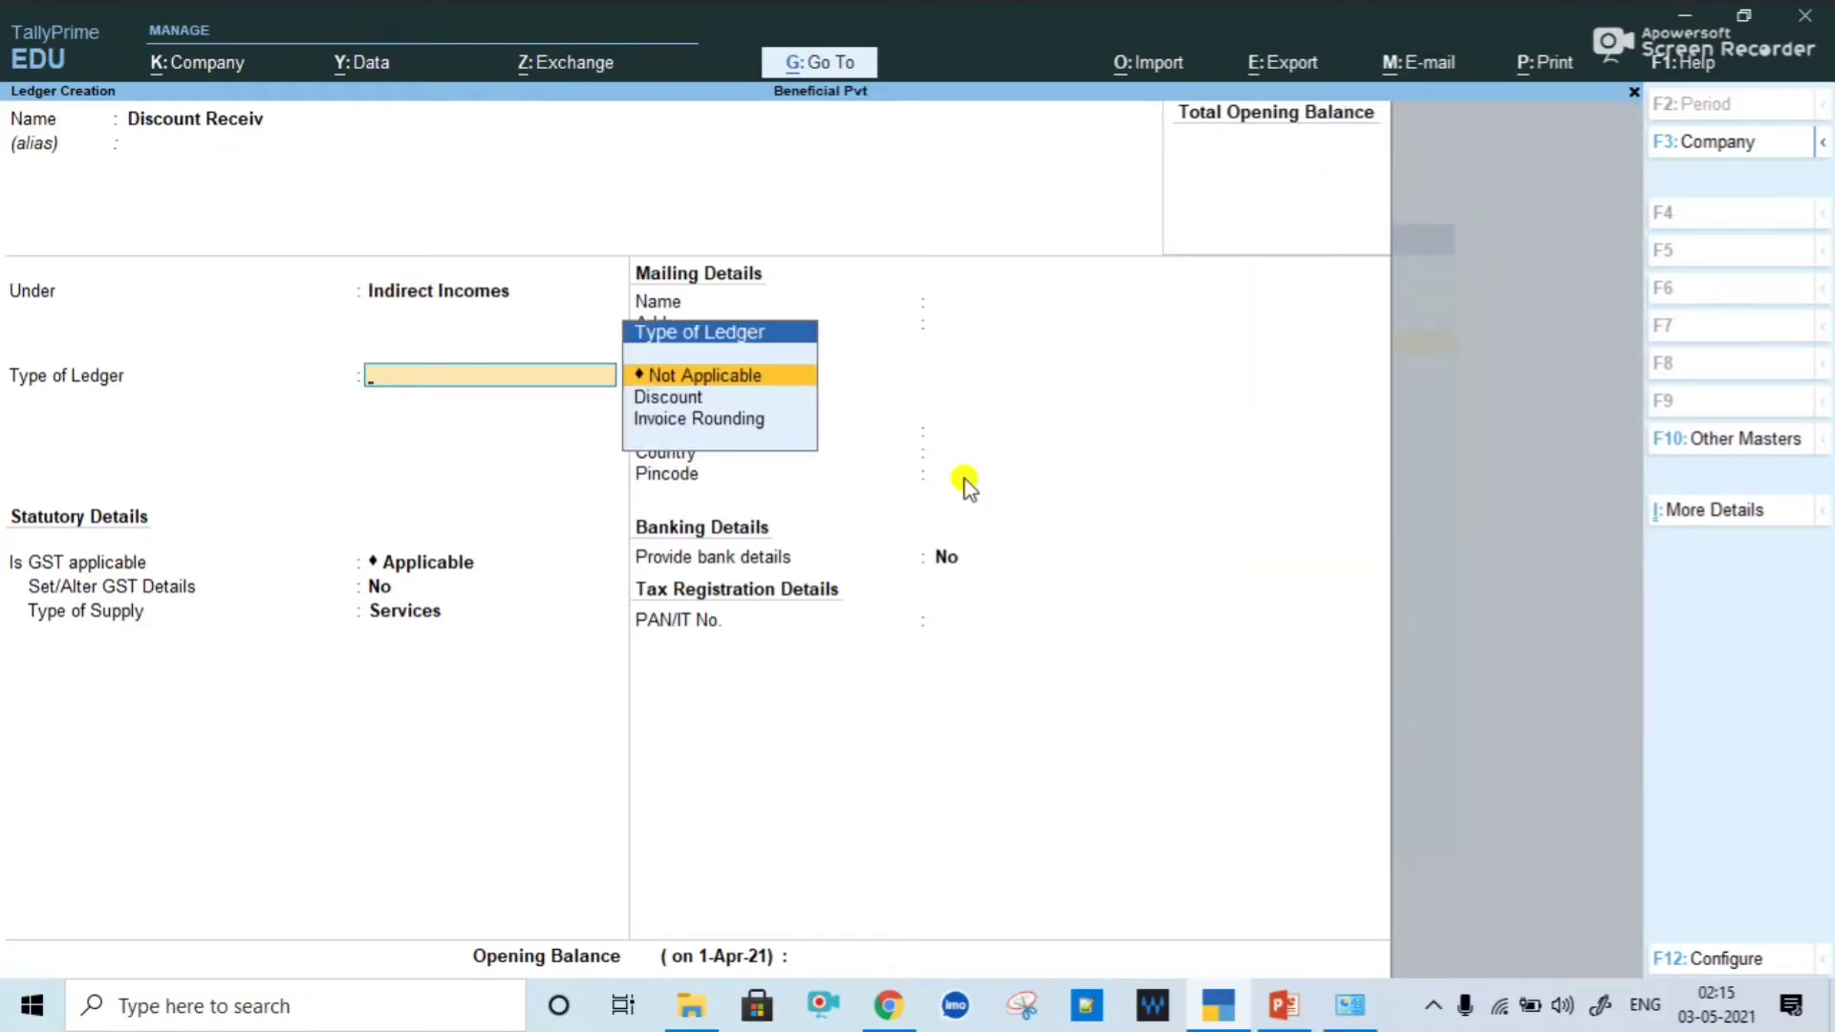
key("Return")
key("Return")
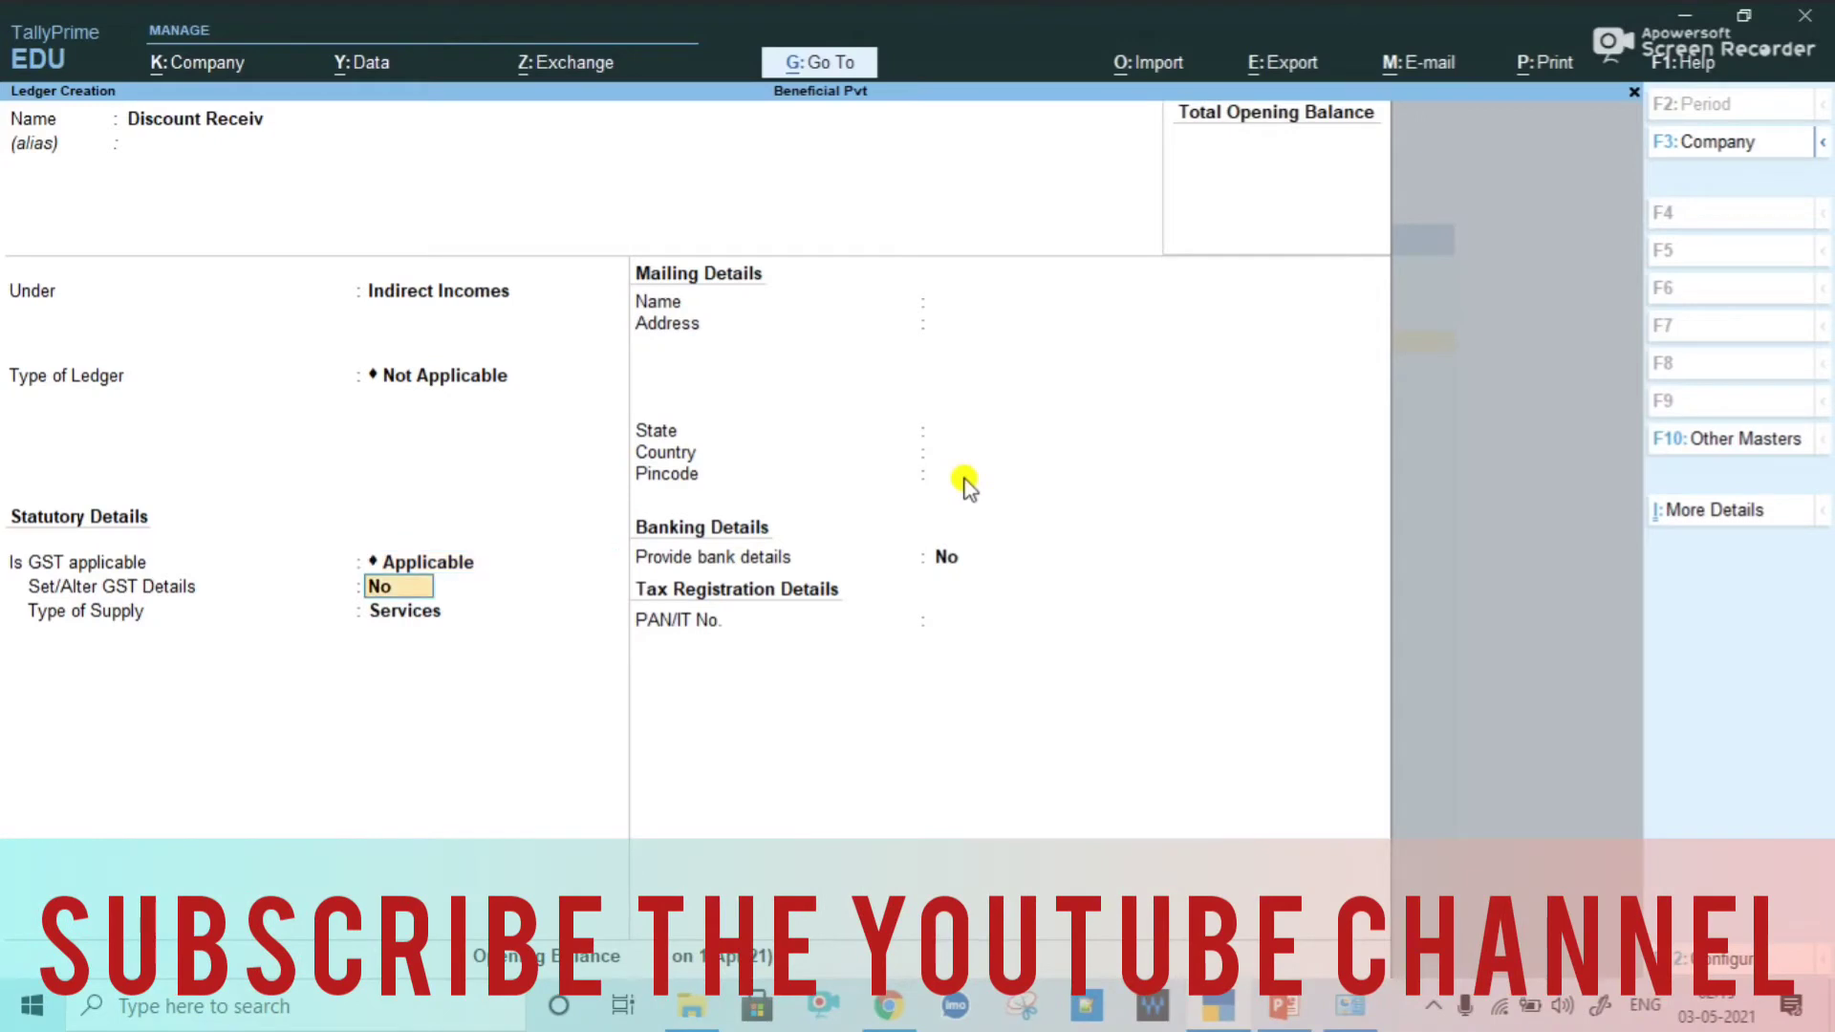
key("Return")
key("Up")
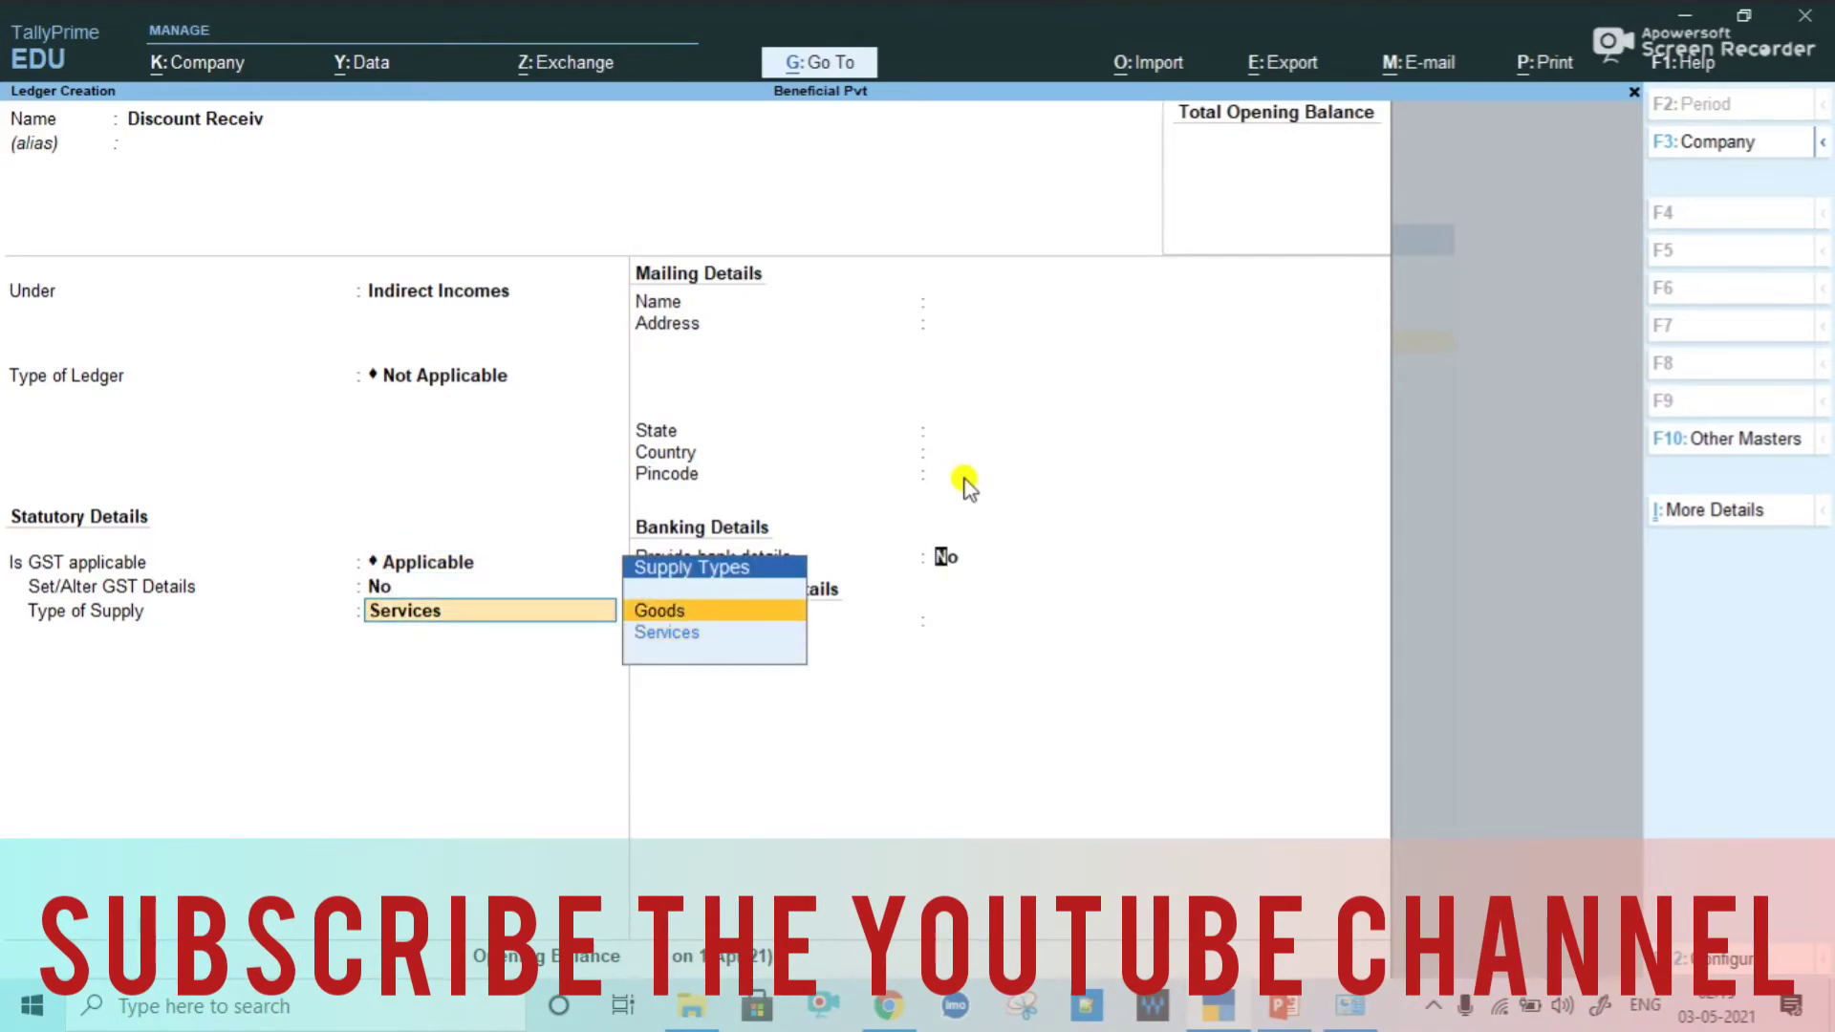
key("Return")
key("ctrl+a")
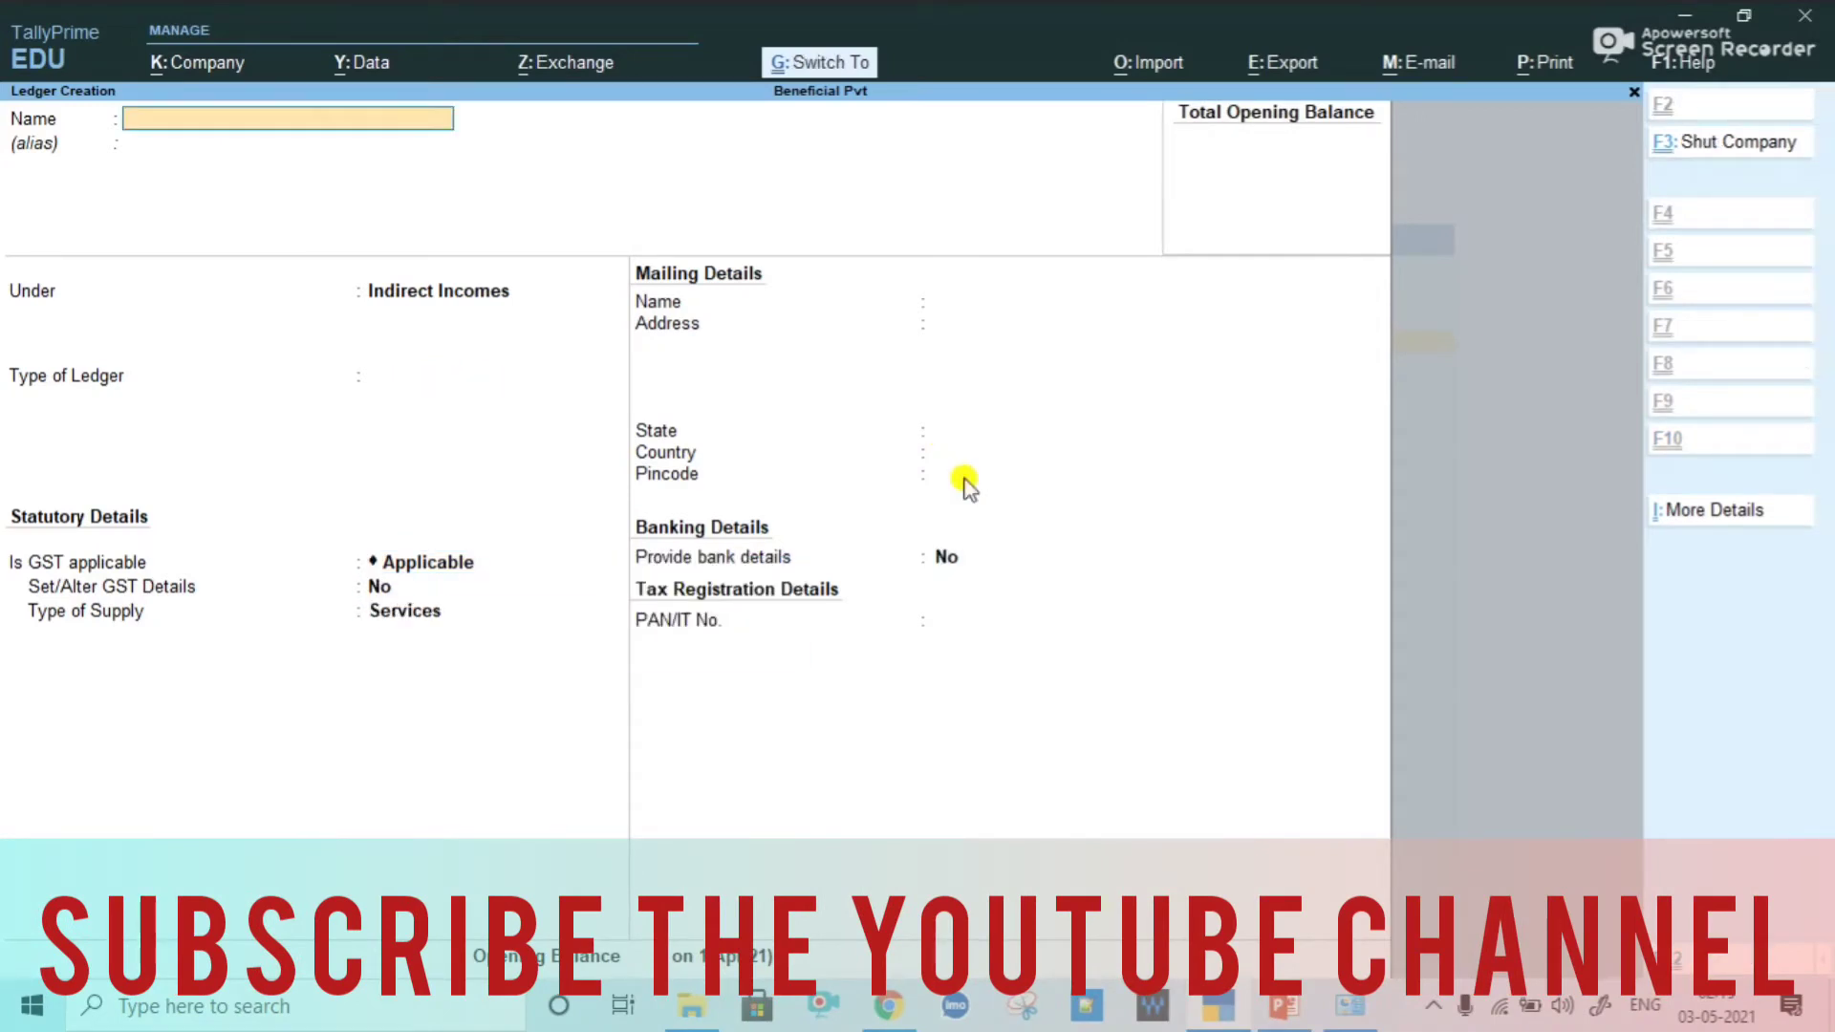
key("Escape")
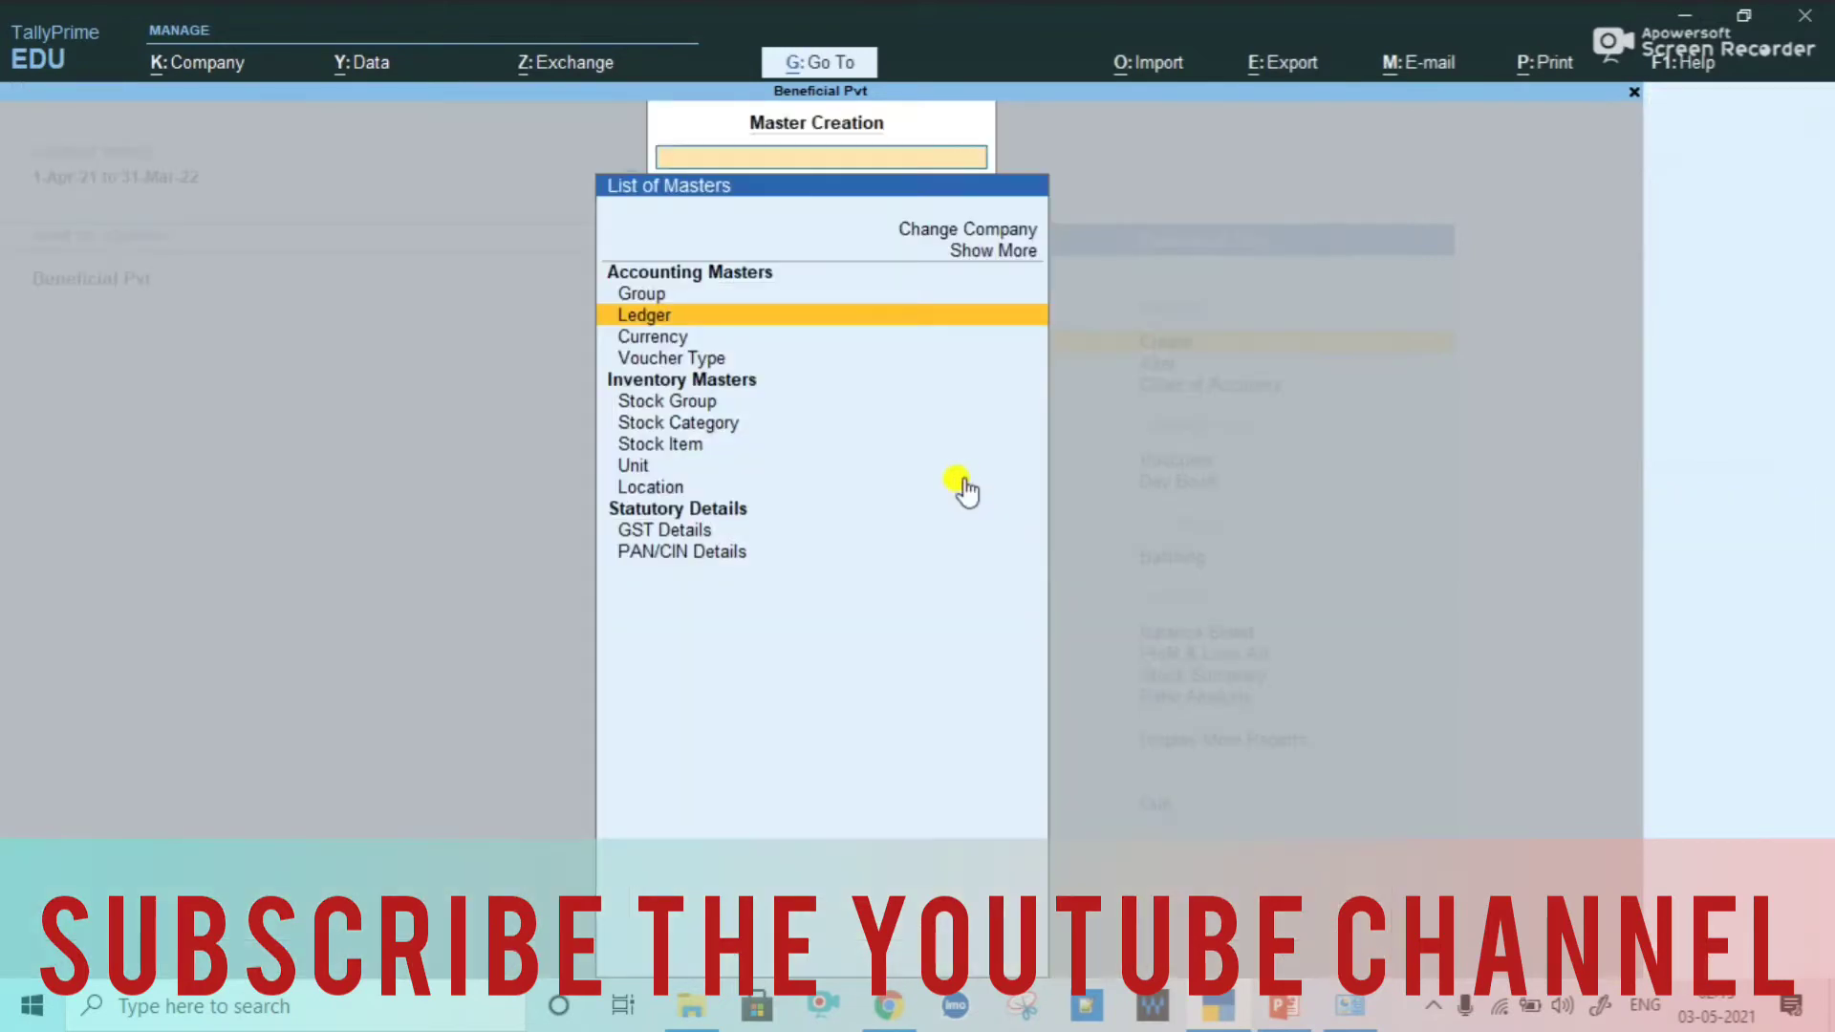
key("Escape")
Step: Open a new purchase voucher and enter supplier invoice number 9910 with the date 1-Apr-21
key("Down")
key("Down")
key("Down")
key("Down")
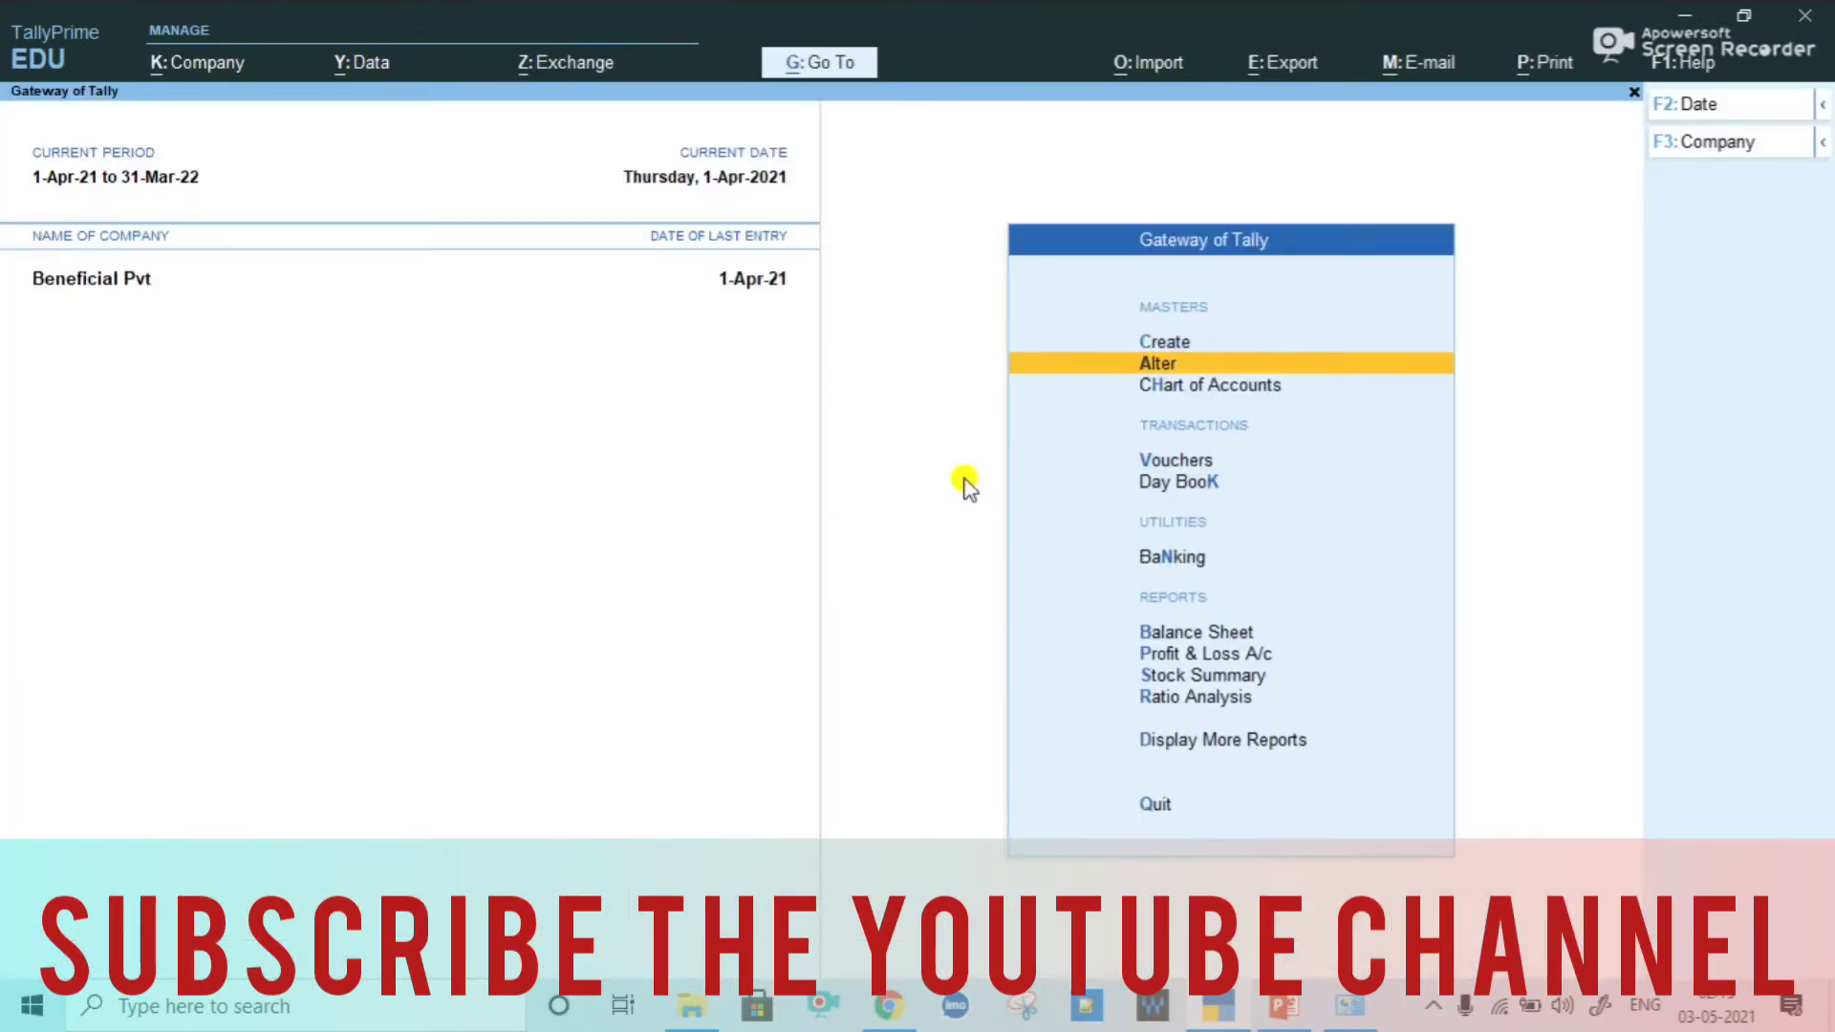
key("Up")
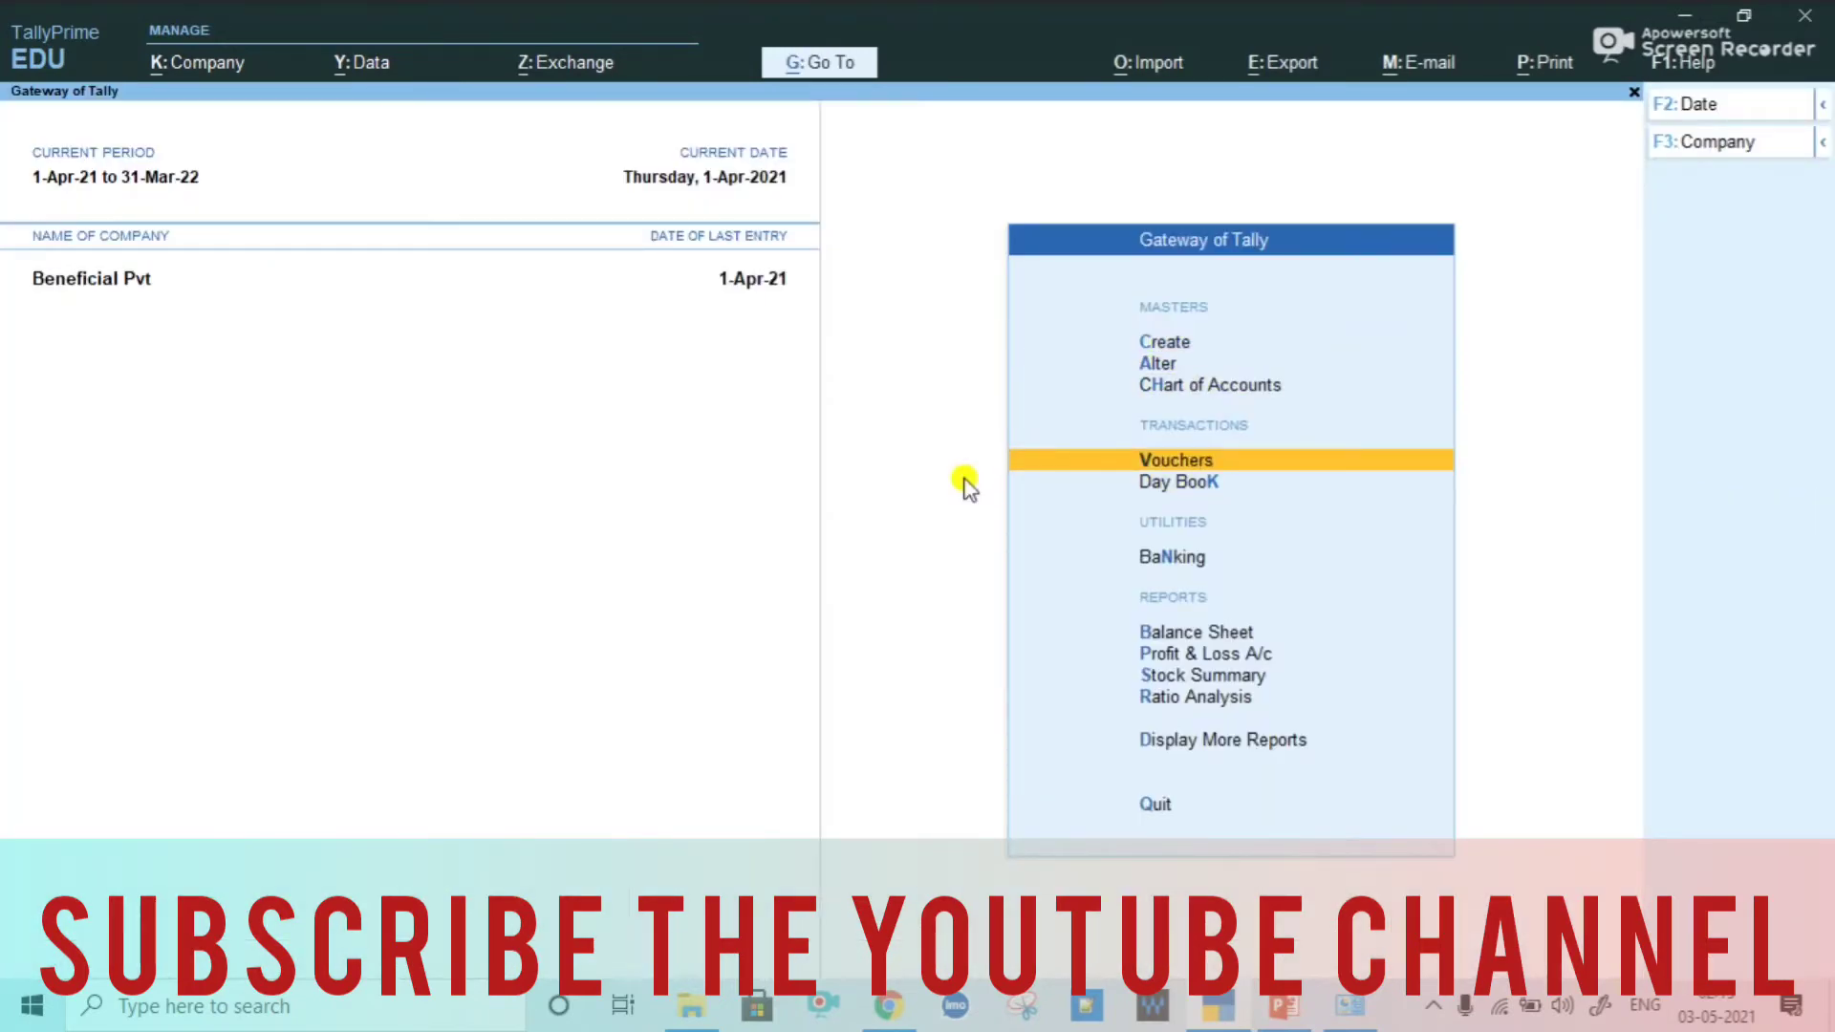
key("Return")
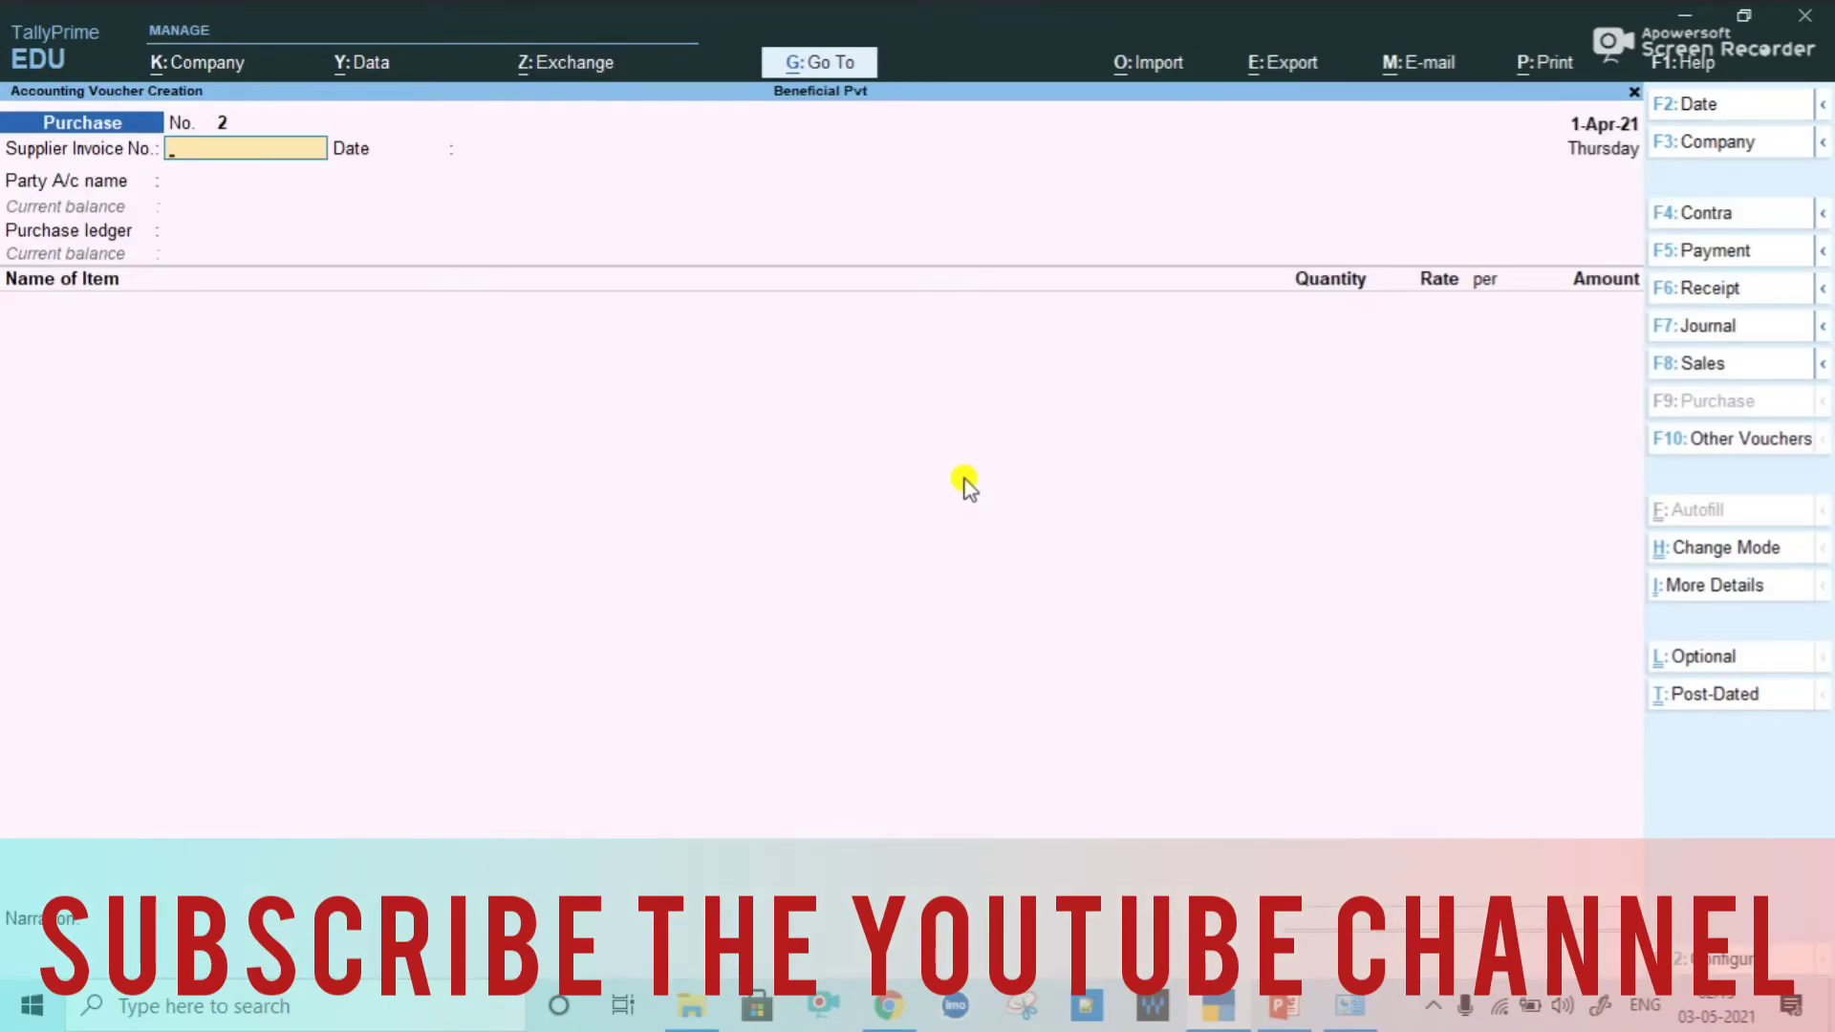
type("9910")
key("Return")
key("Return")
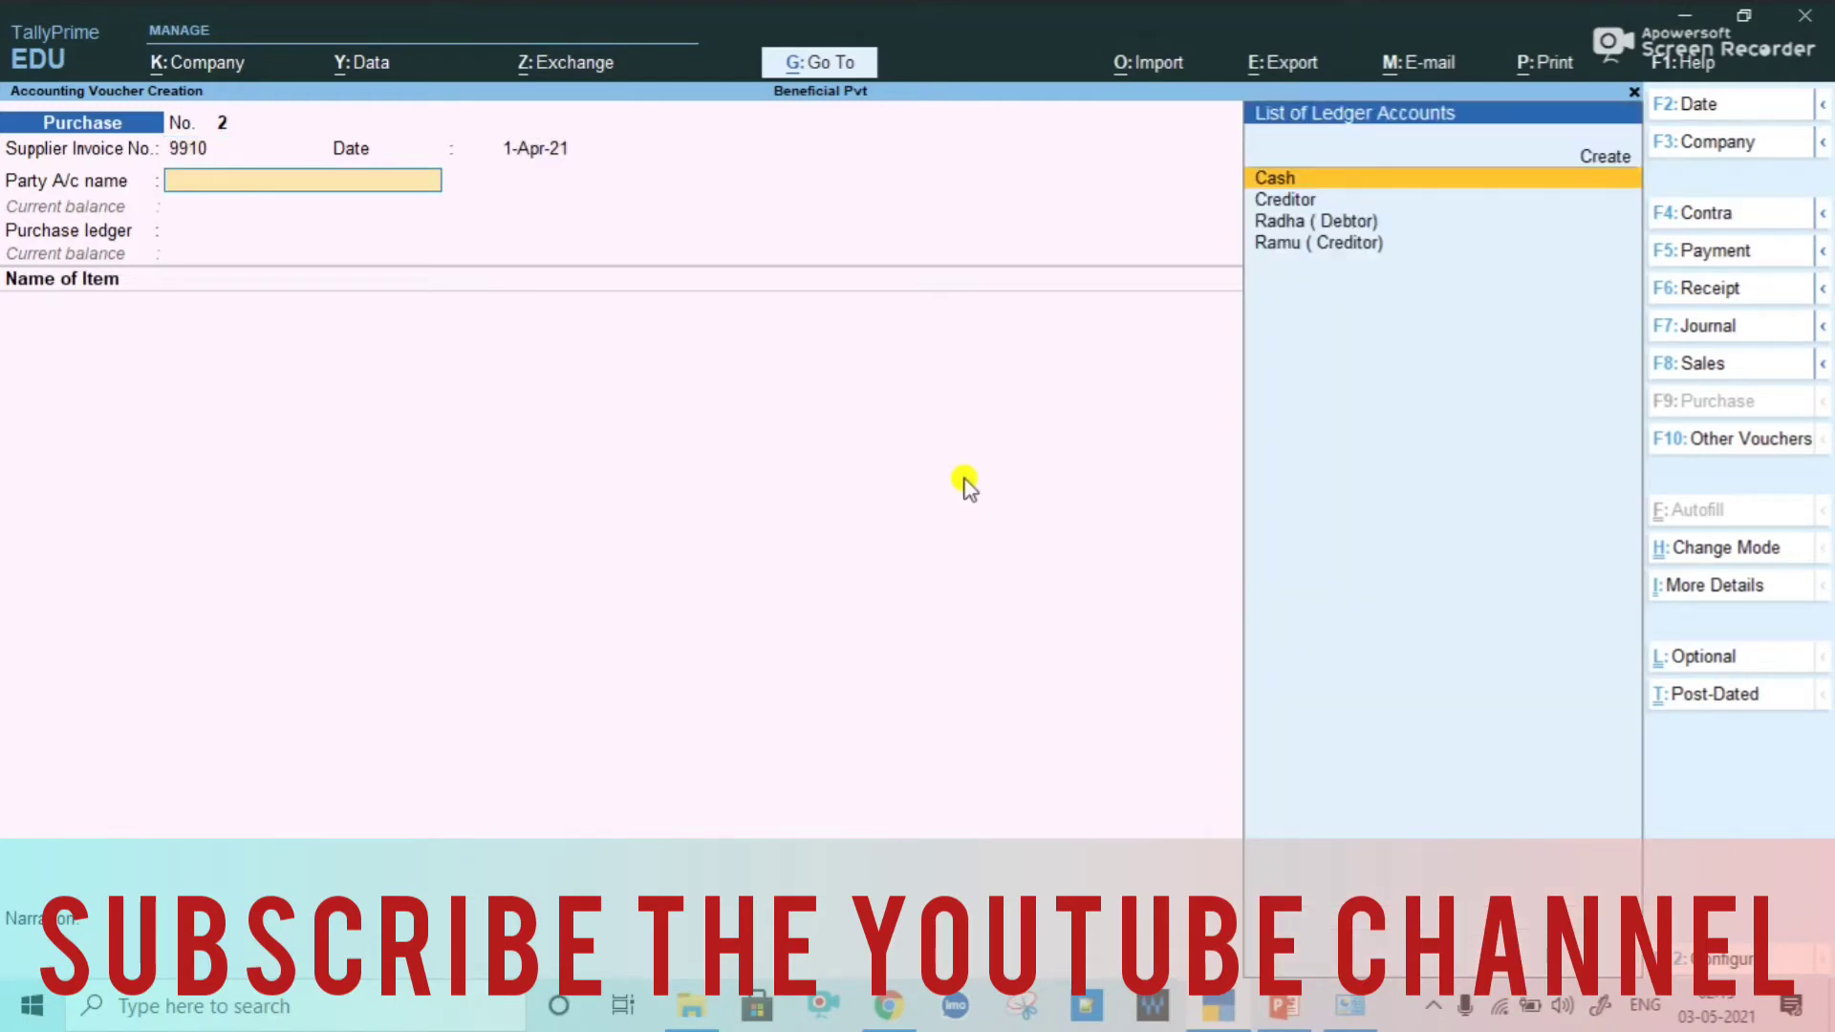
Step: Choose the individually named creditor's ledger, marked "( Creditor)", as the voucher's party account
key("Down")
key("Down")
key("Down")
key("Up")
key("Up")
key("Up")
key("Down")
key("Down")
key("Down")
key("Return")
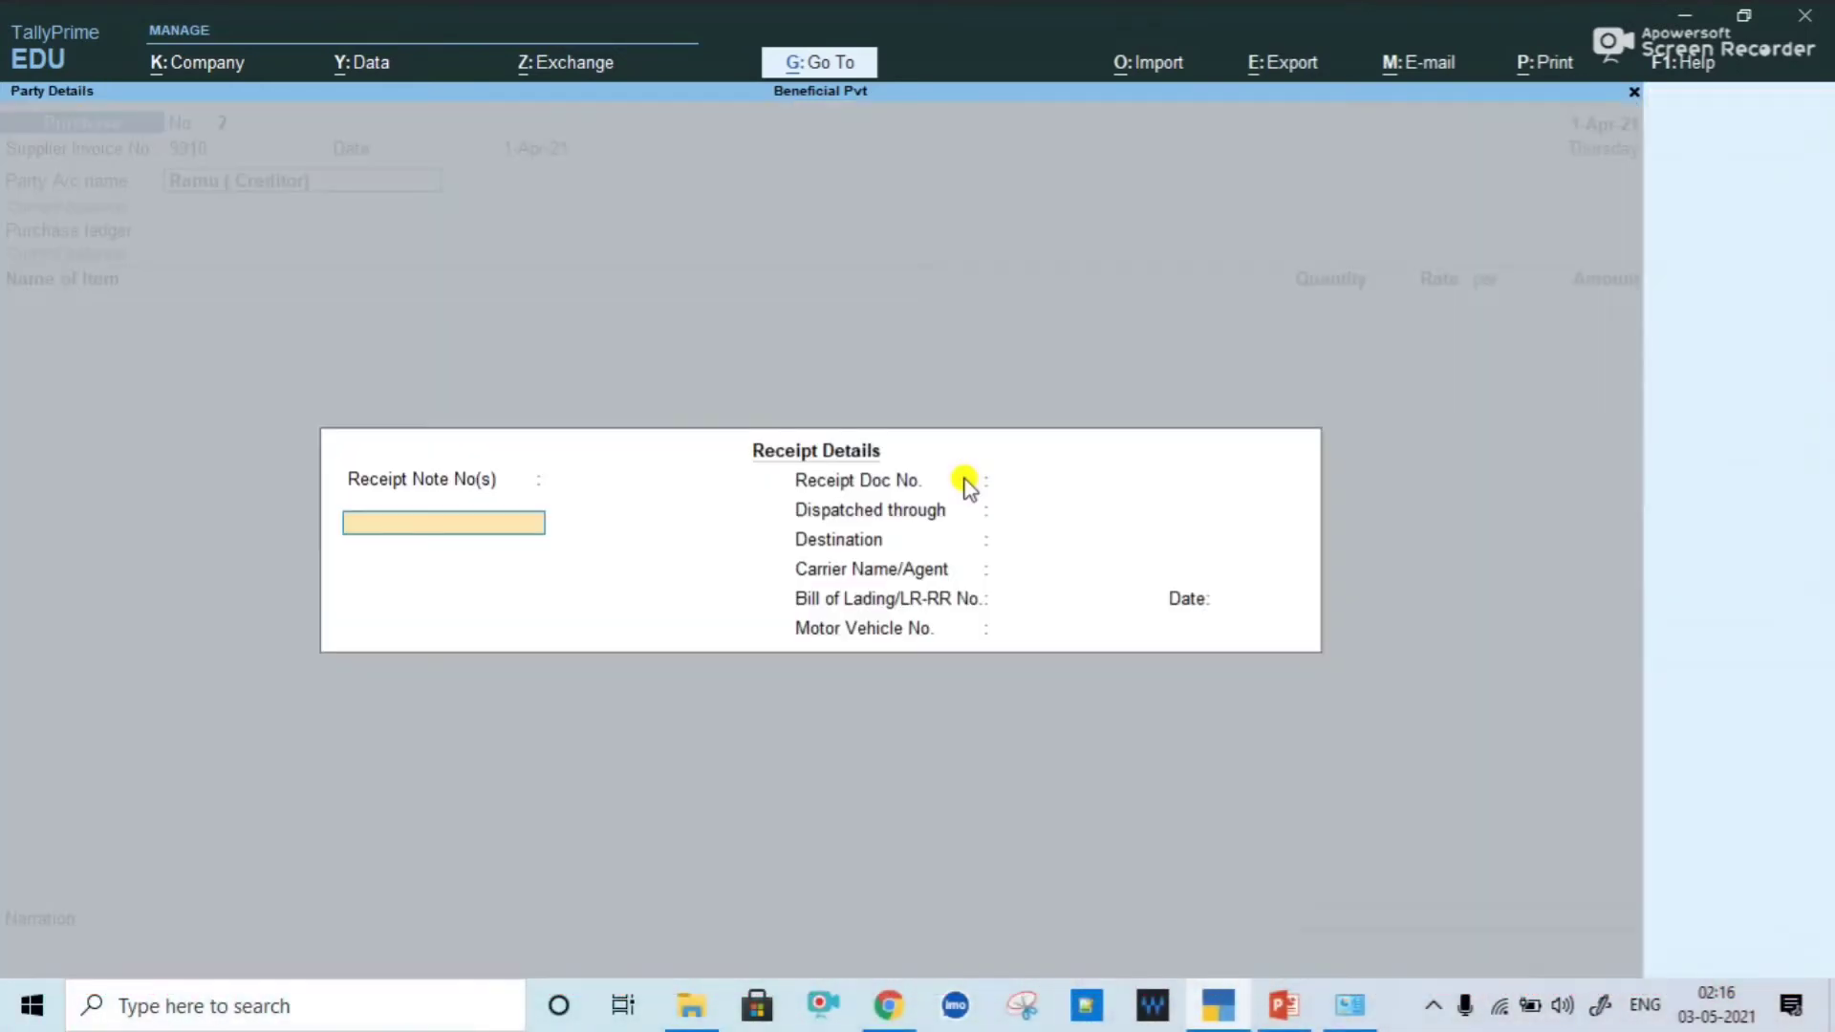
Step: Leave the receipt details blank and accept the supplier's default party details
key("Return")
key("Return")
key("Return")
key("Return")
key("Return")
key("Return")
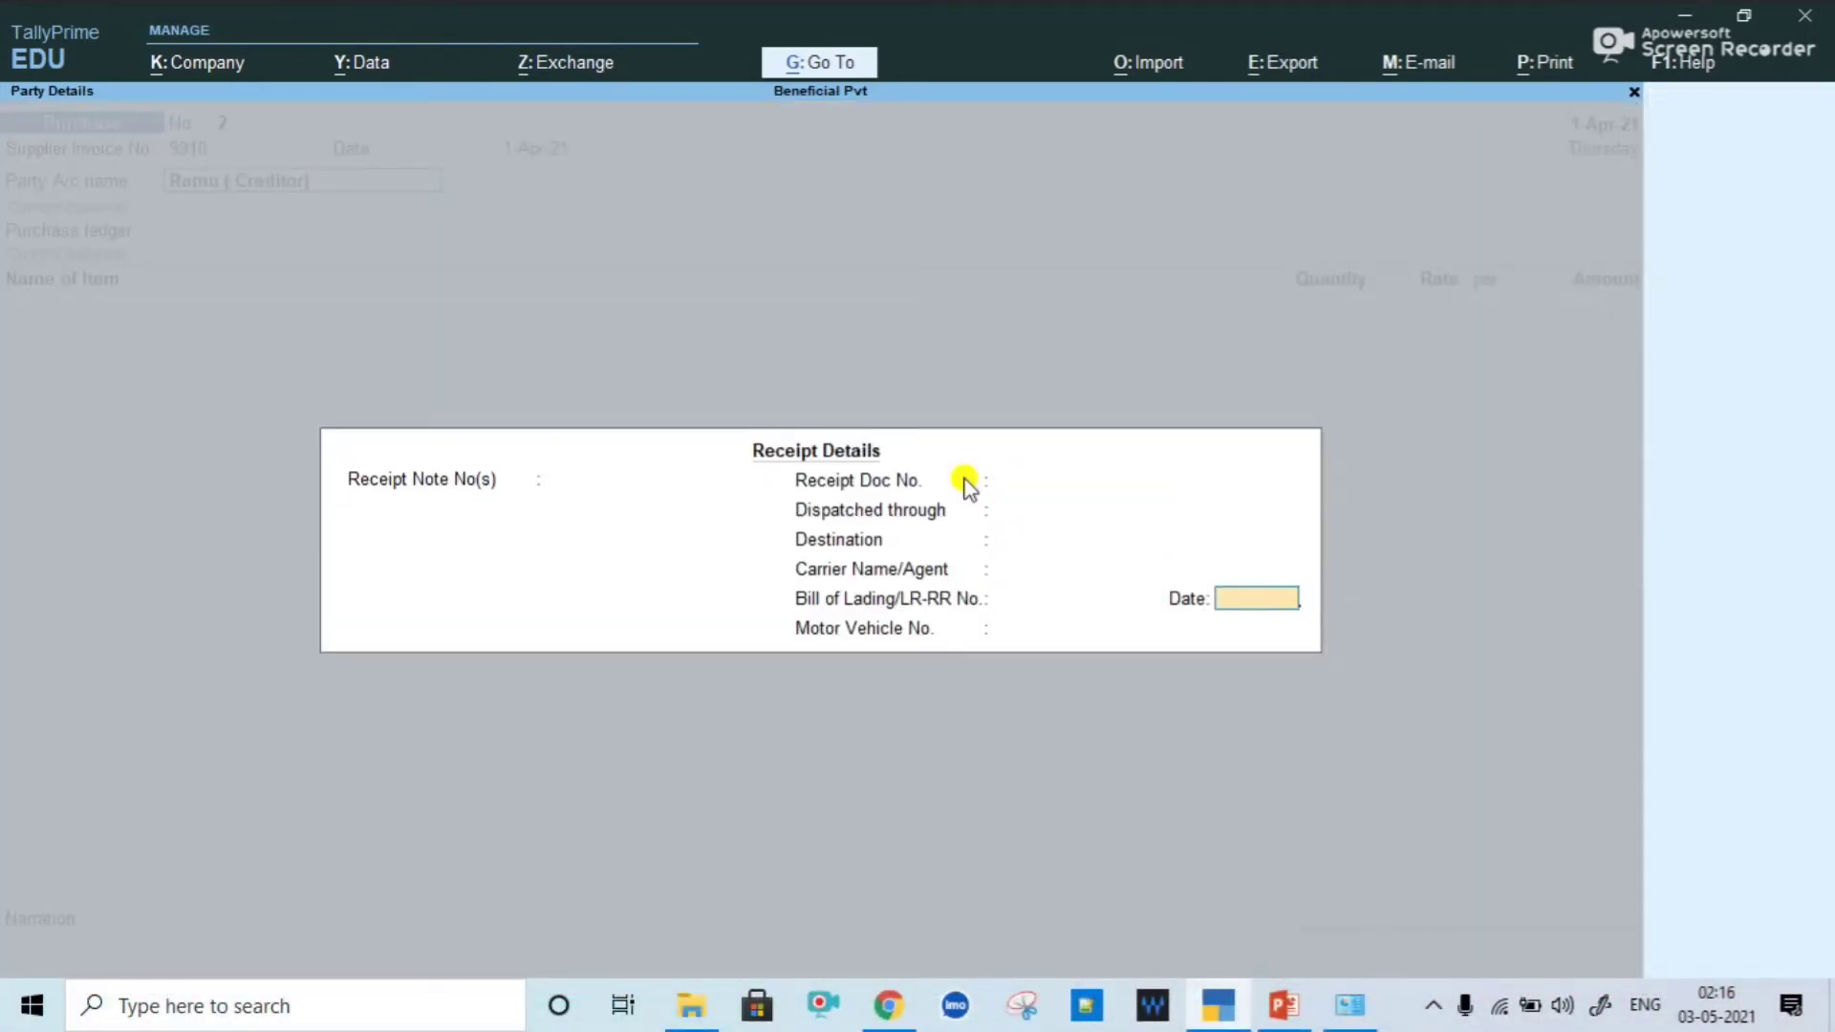
key("Return")
key("Return")
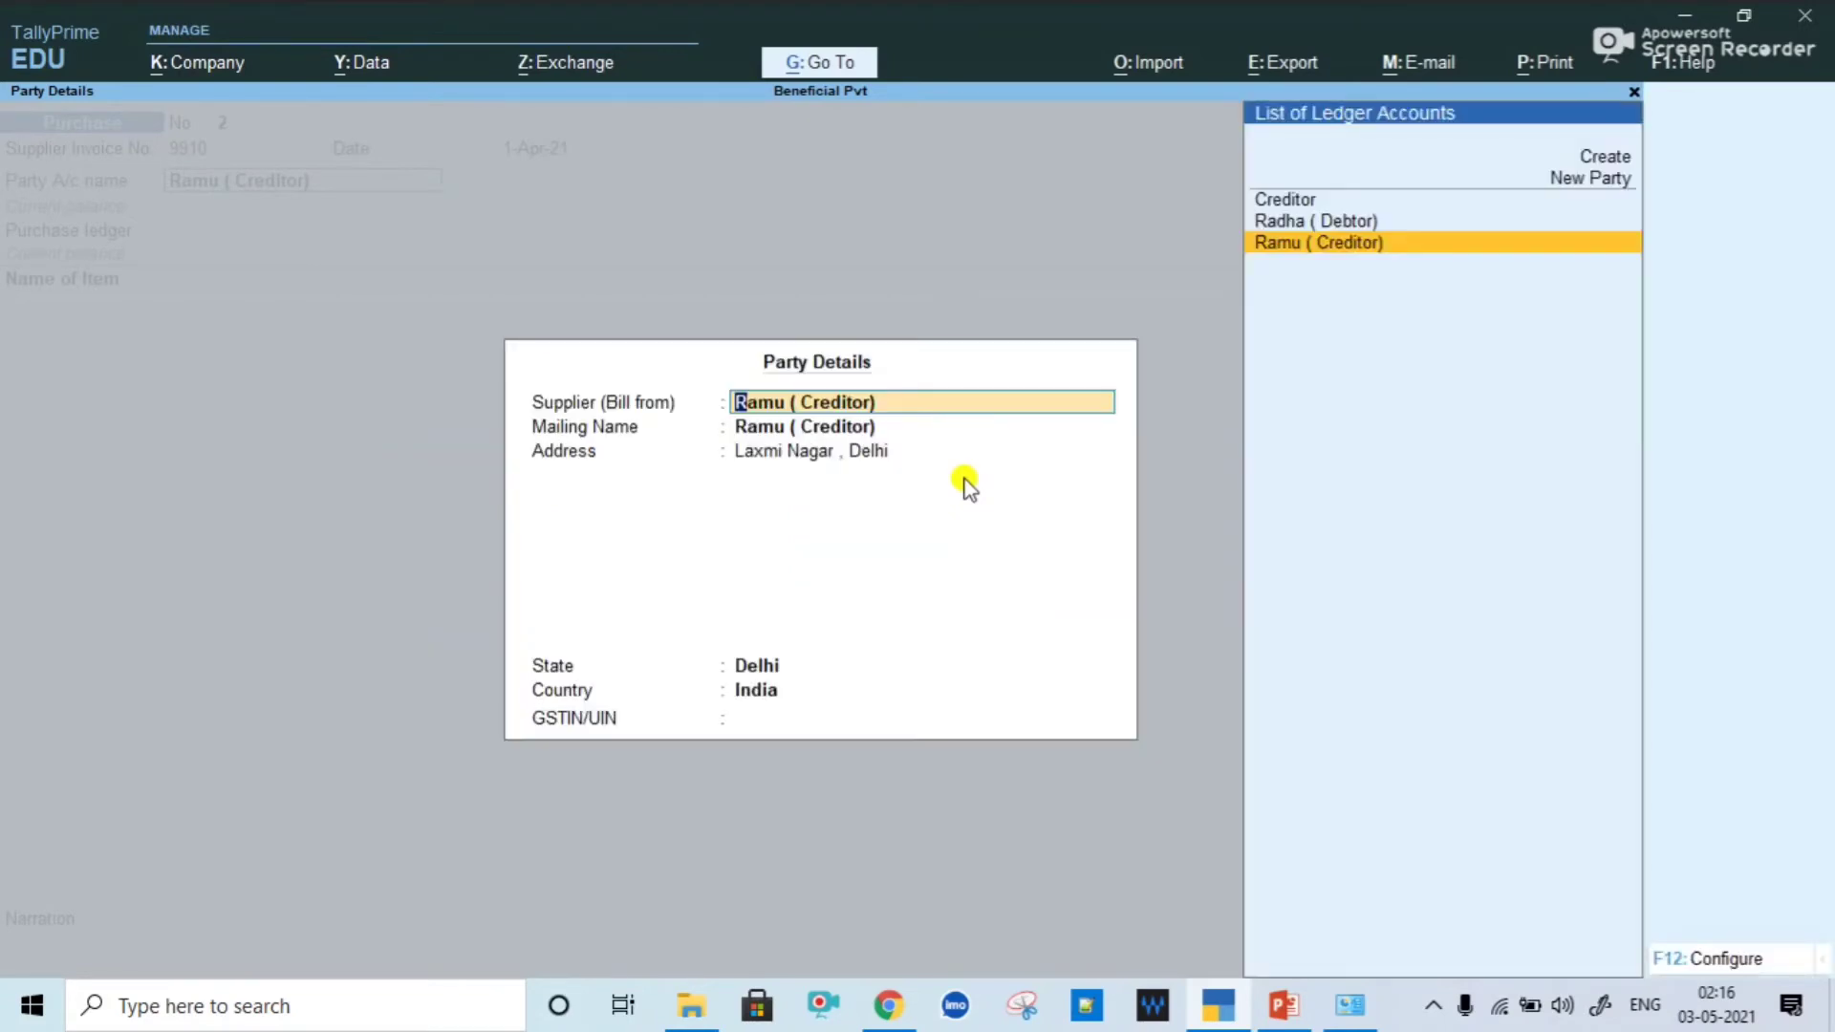
key("Return")
key("Return")
key("Return")
key("Return")
key("Return")
key("Return")
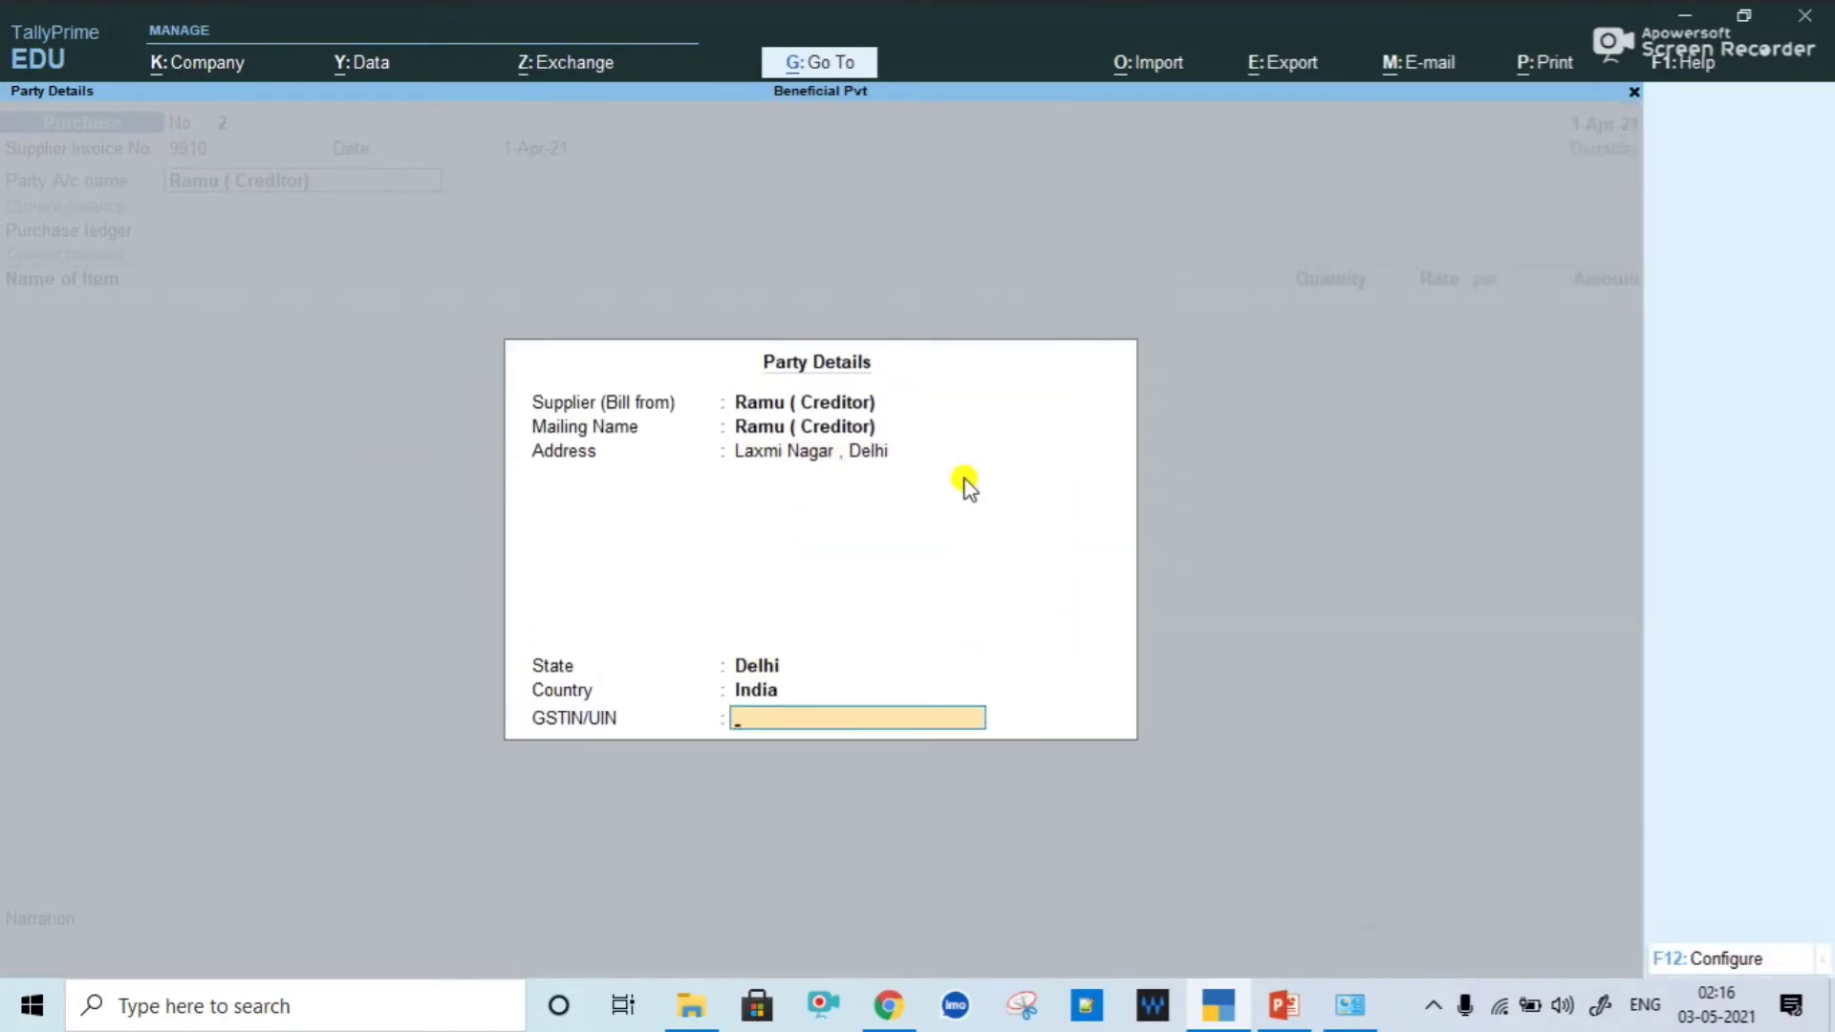
key("Down")
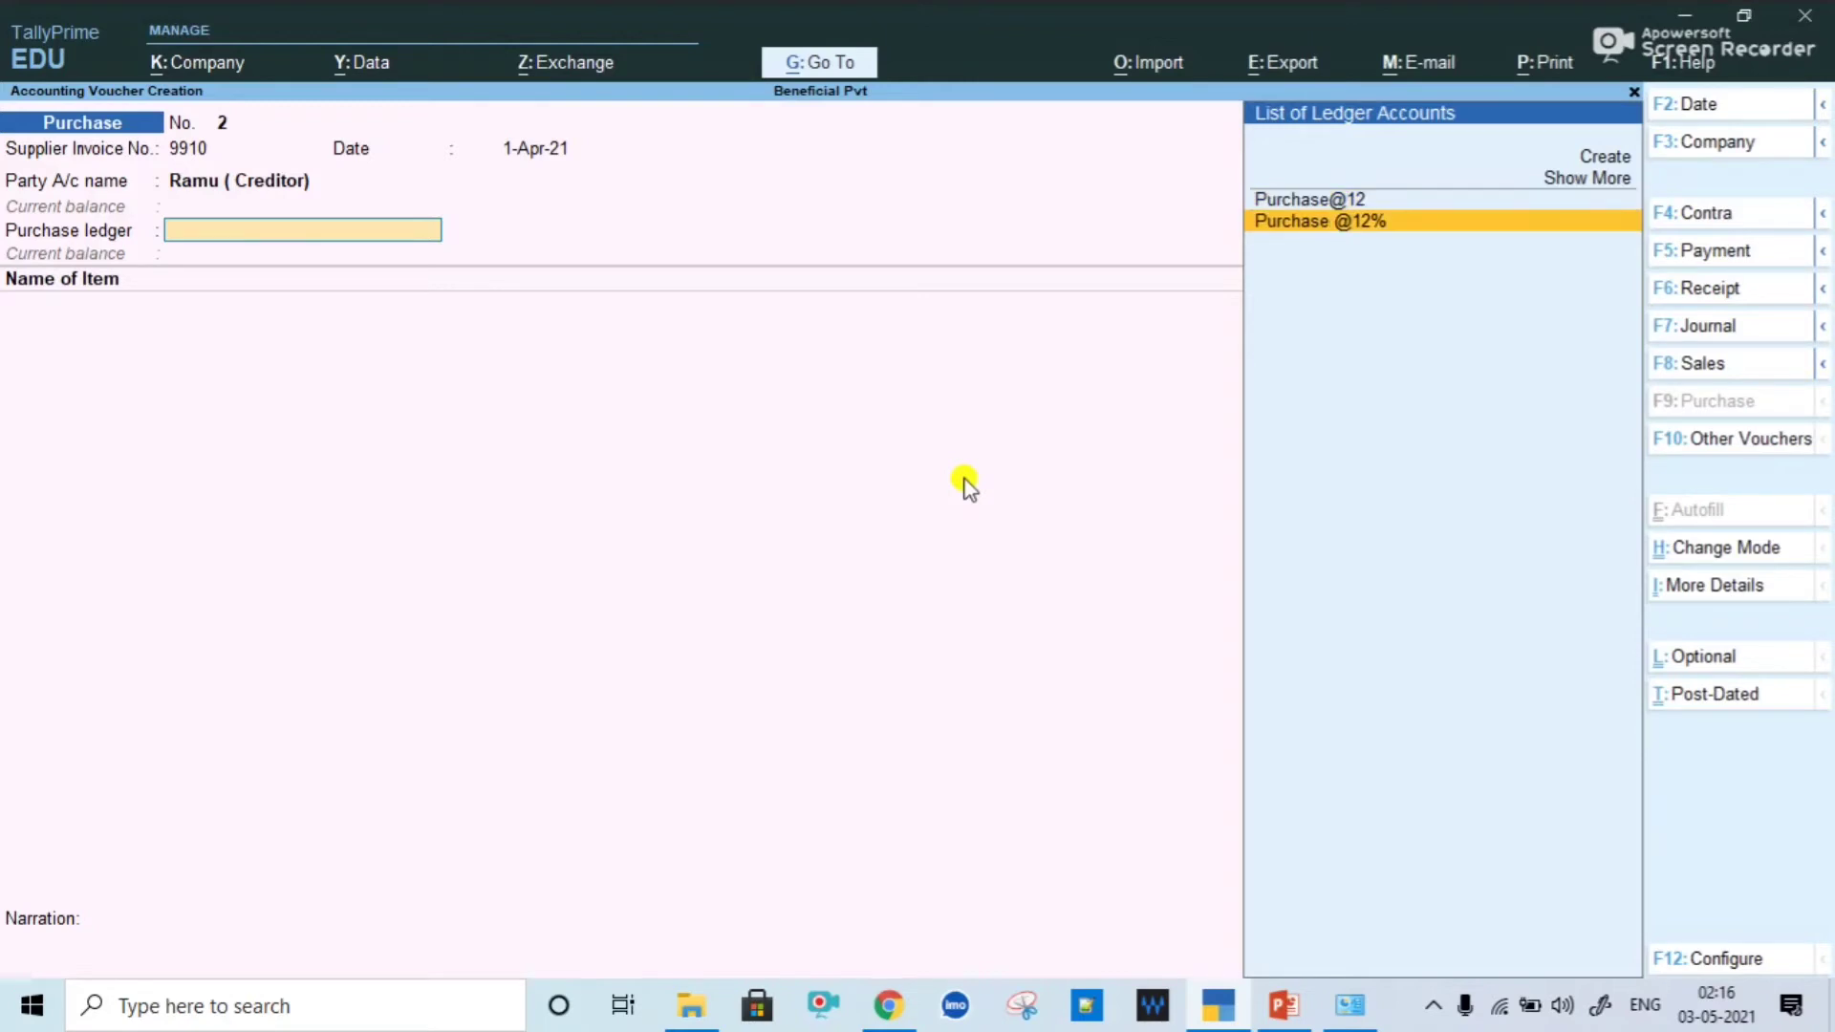
key("Return")
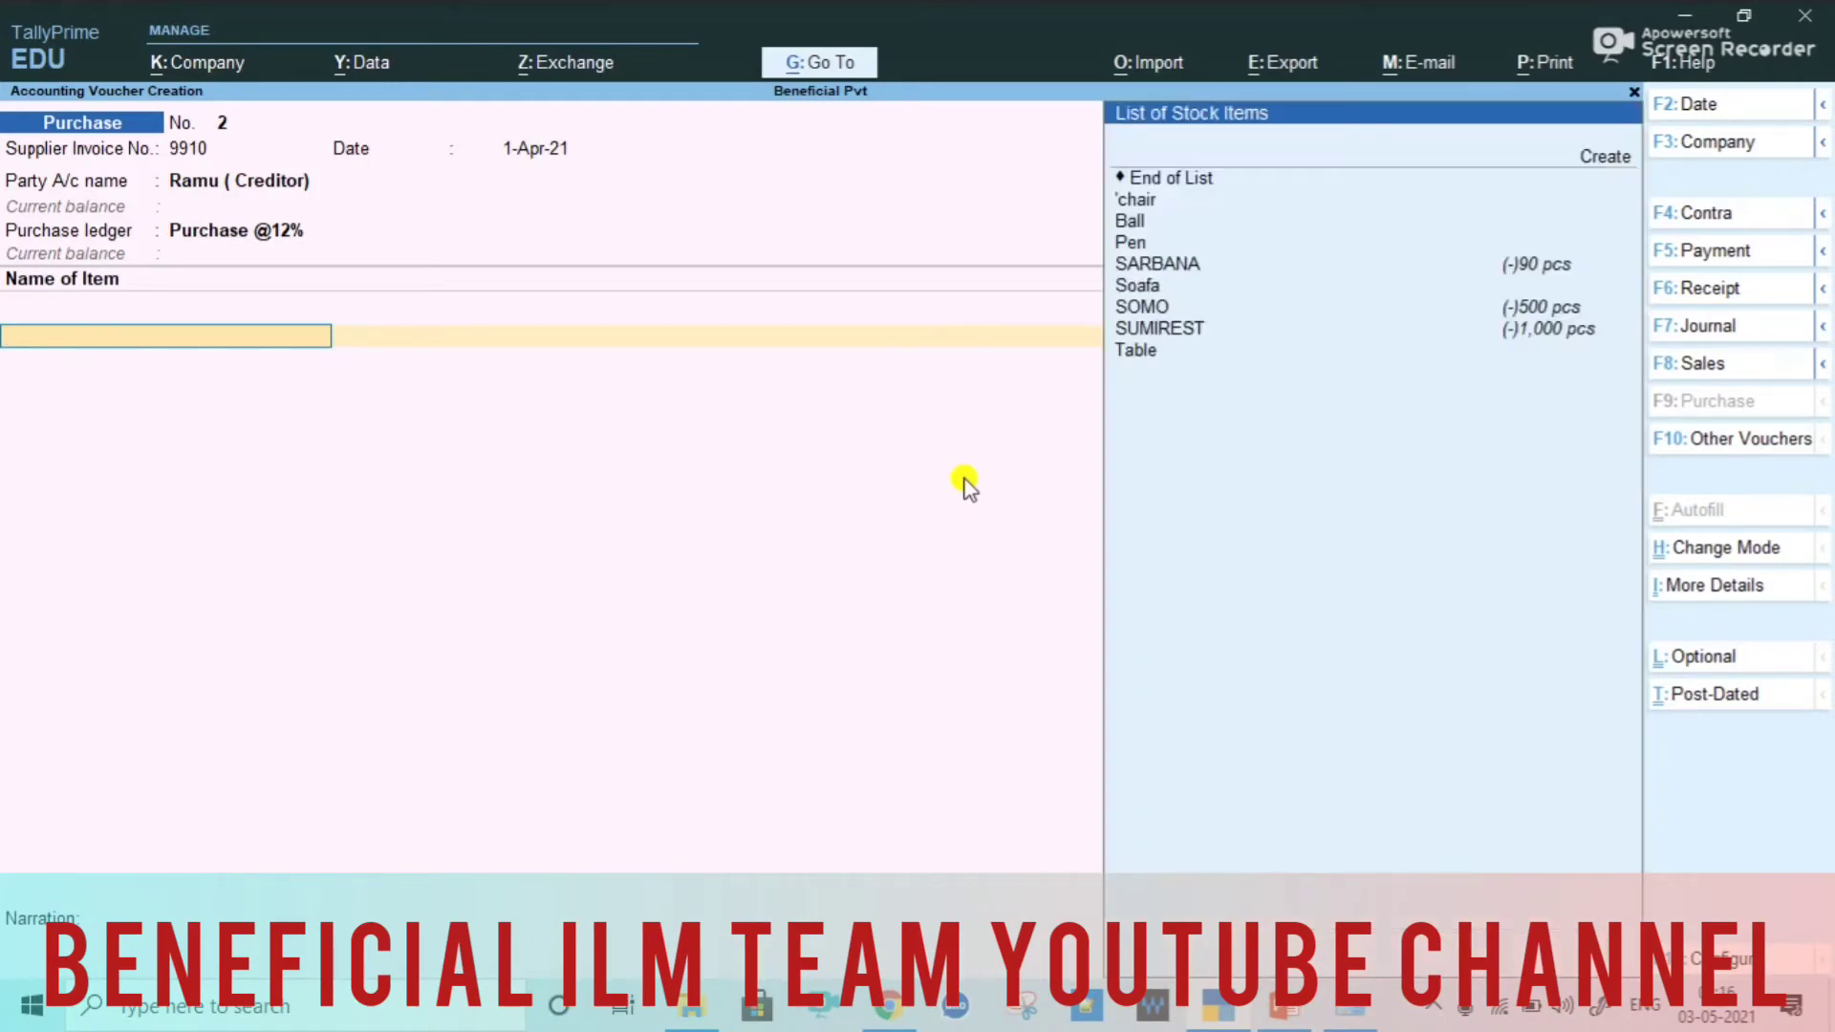
key("Return")
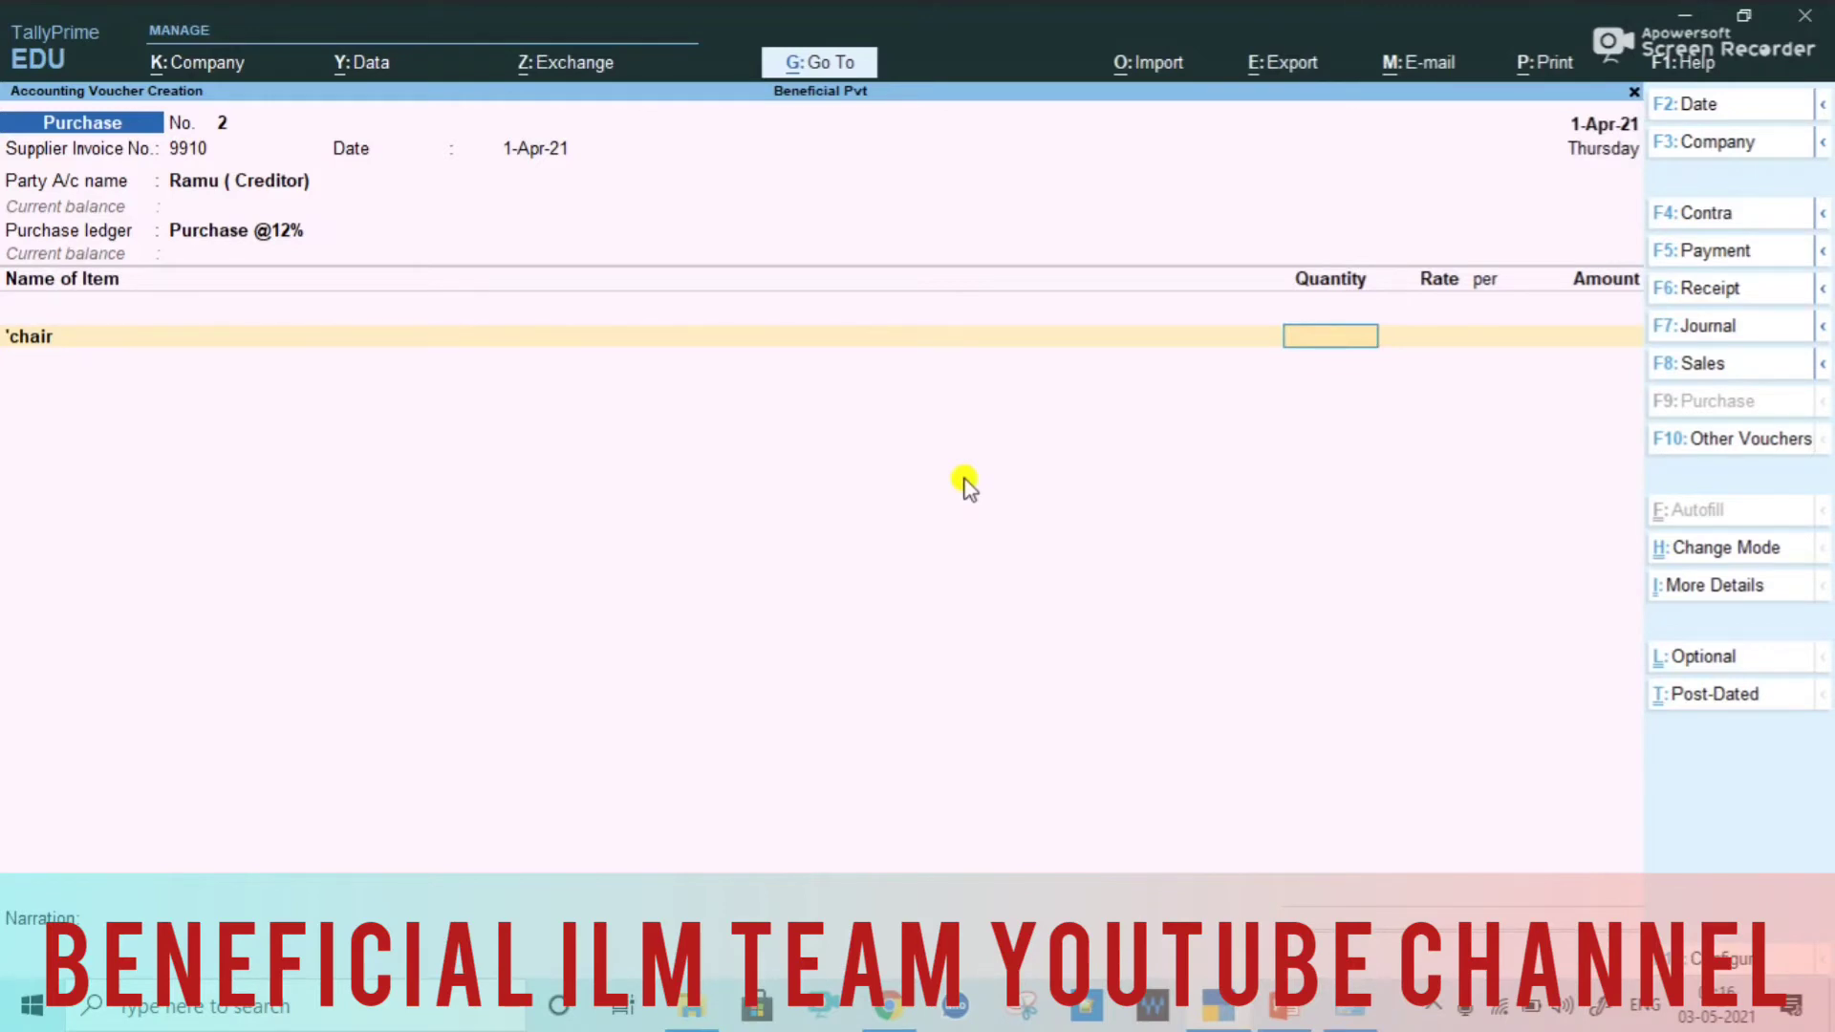
type("300")
key("Return")
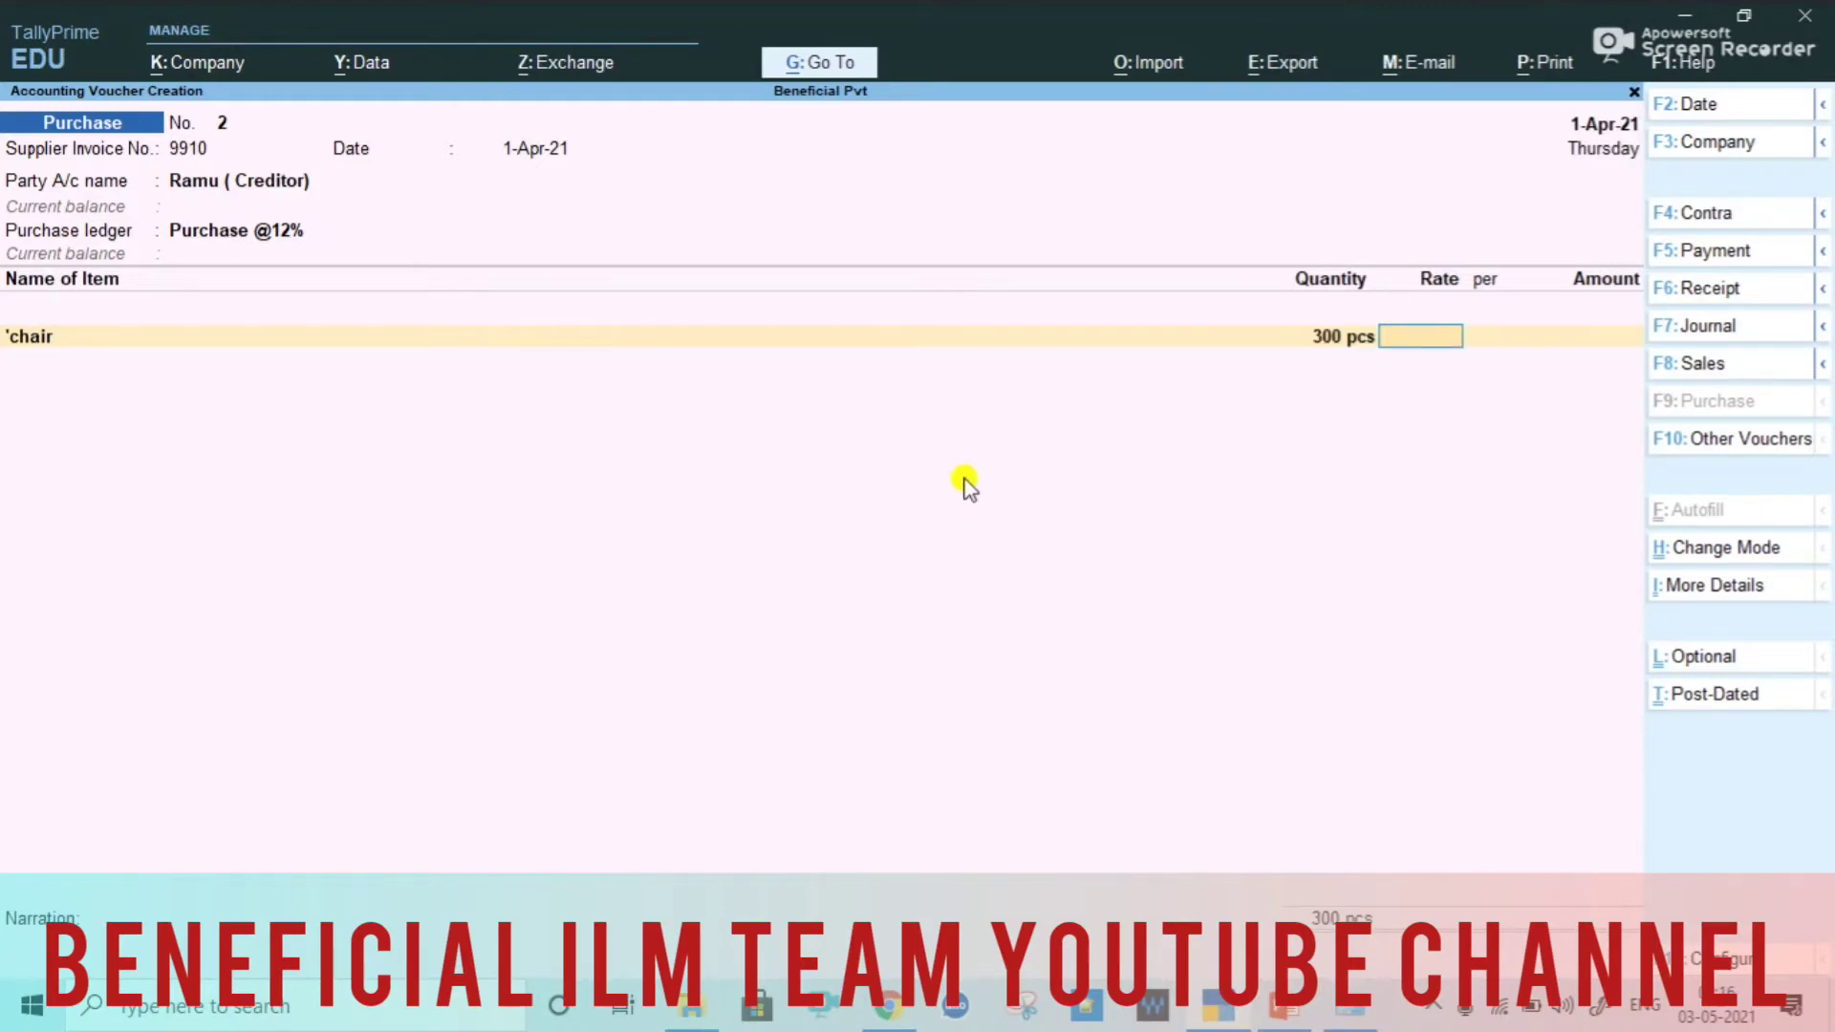
type("600")
key("Return")
key("Return")
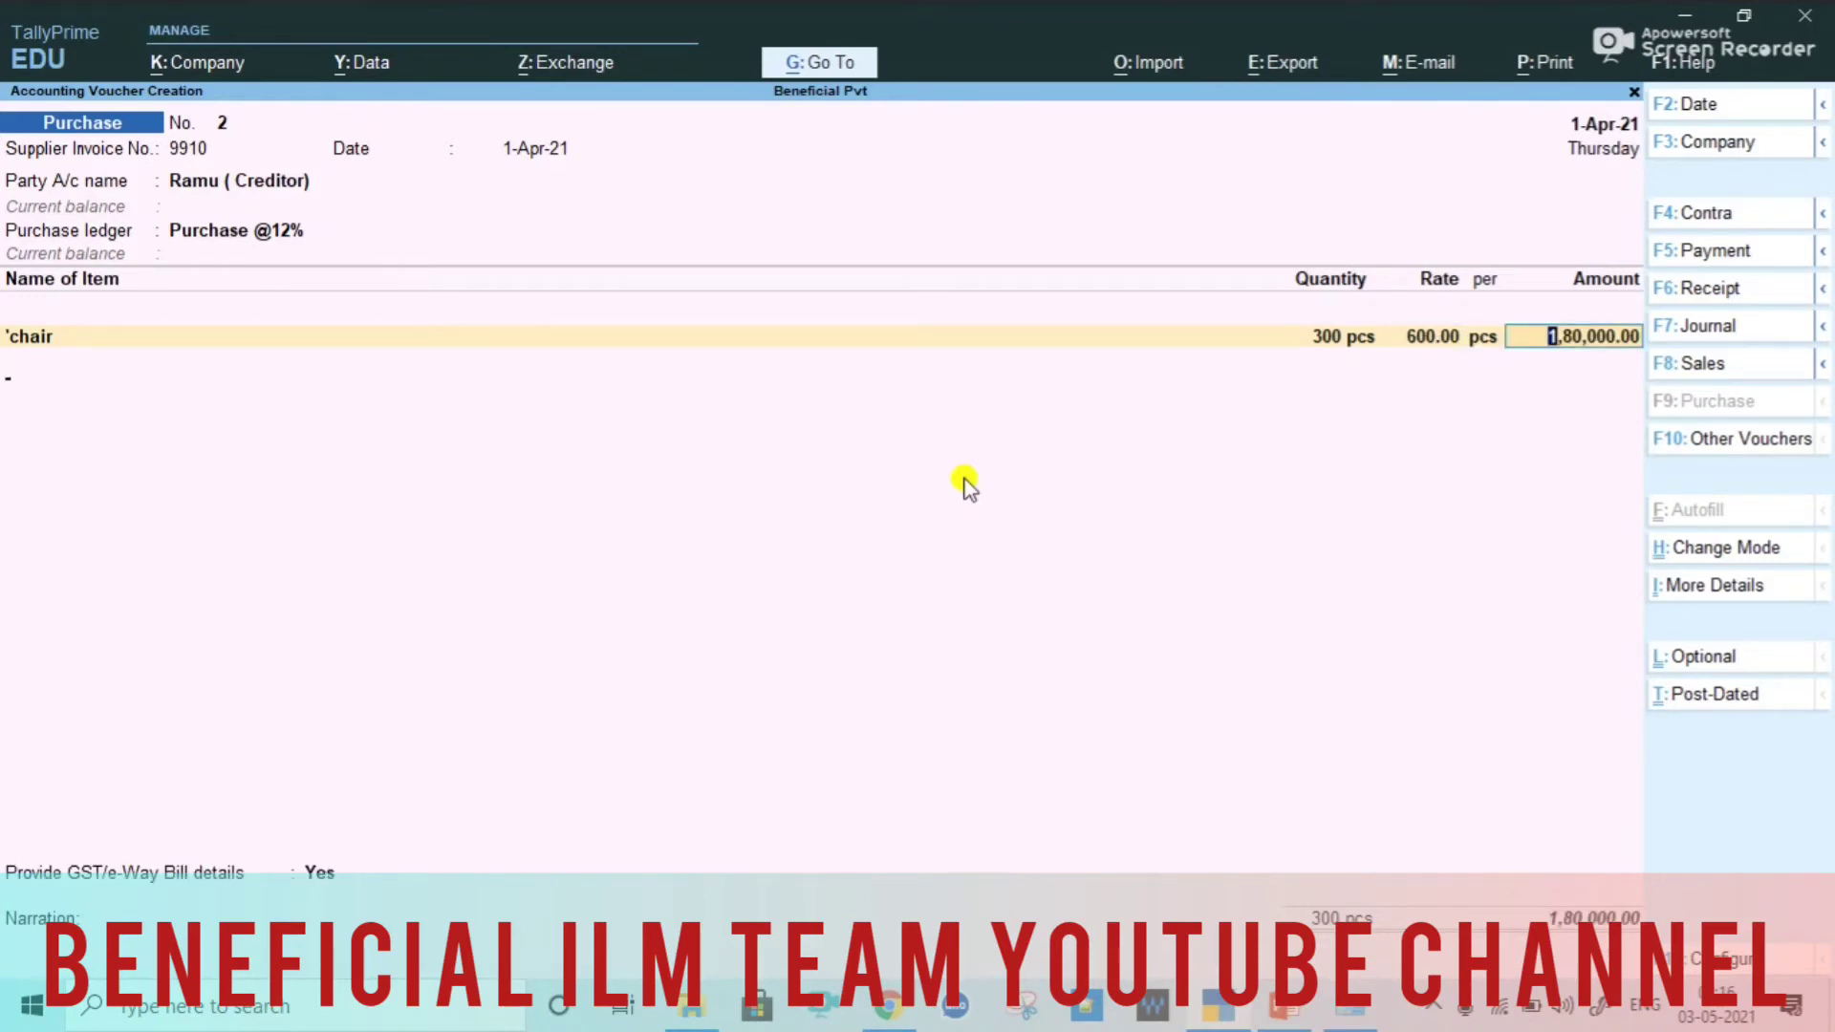
Step: Add the item Pen to the purchase voucher with quantity 500 pcs at a rate of 5 per pcs
key("Return")
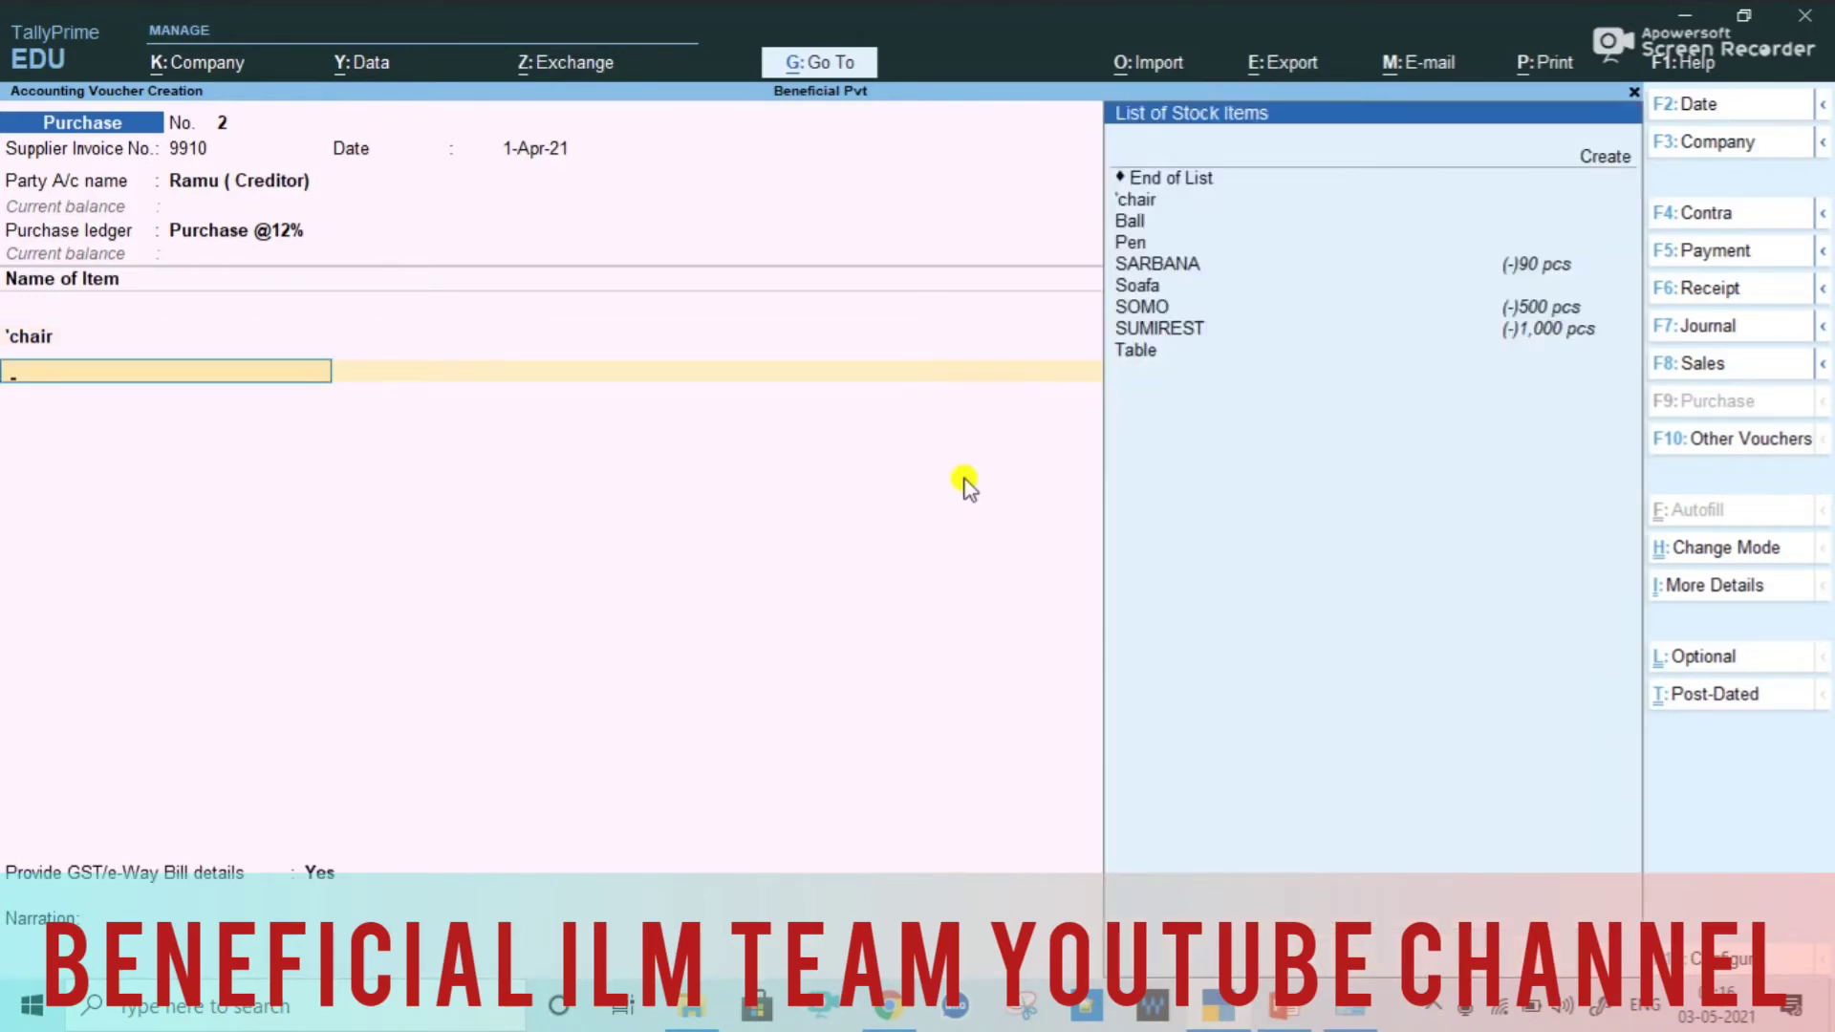
key("Down")
key("Down")
key("Down")
key("Return")
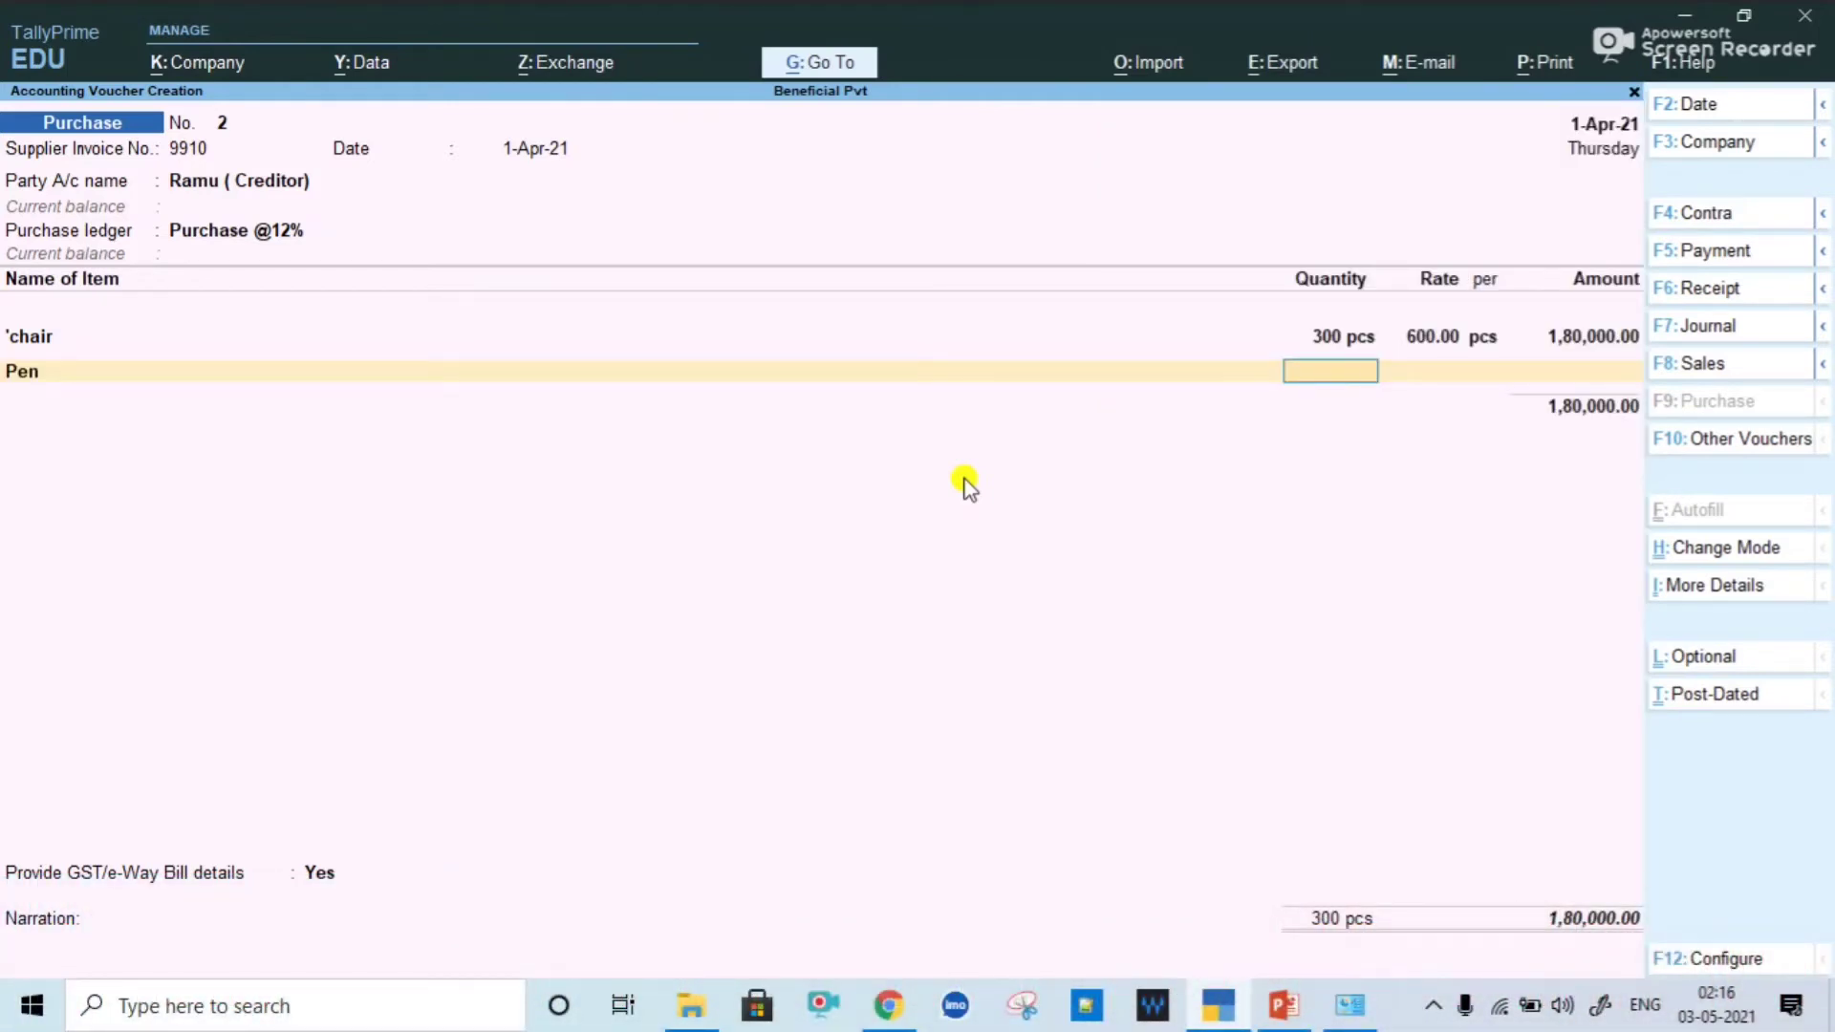
type("500")
key("Return")
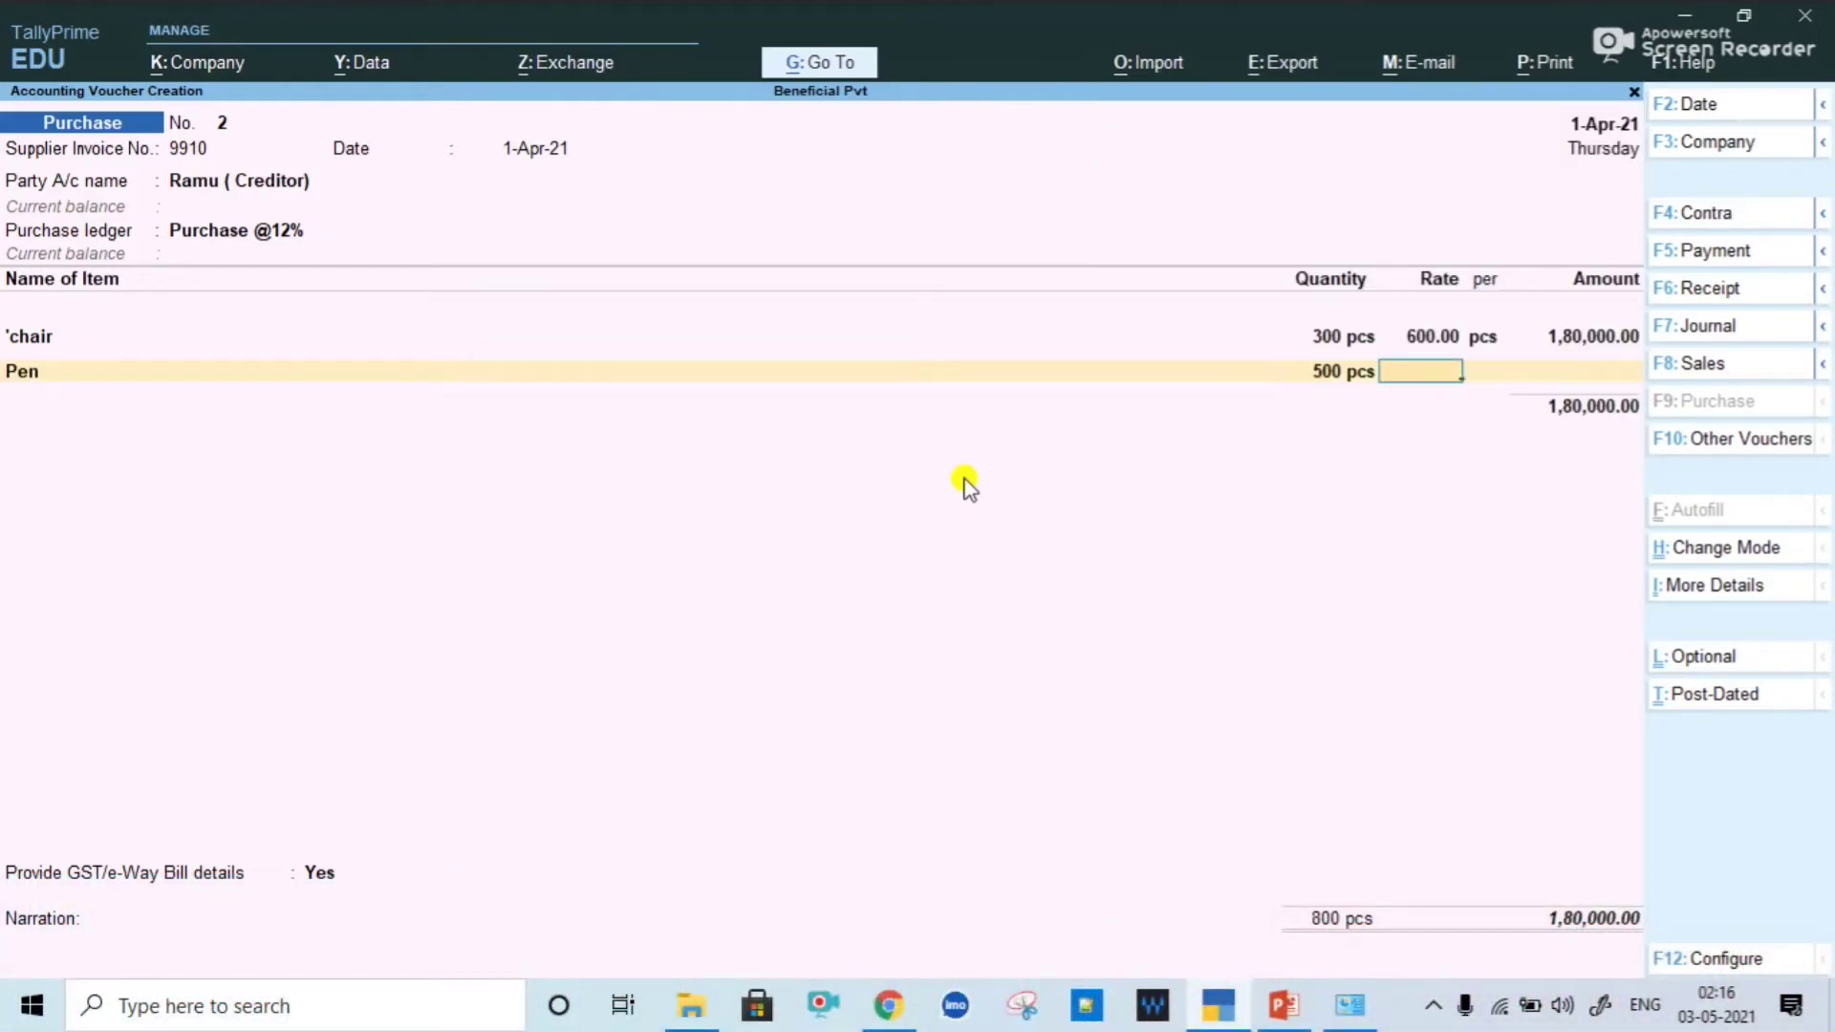
type("5")
key("Return")
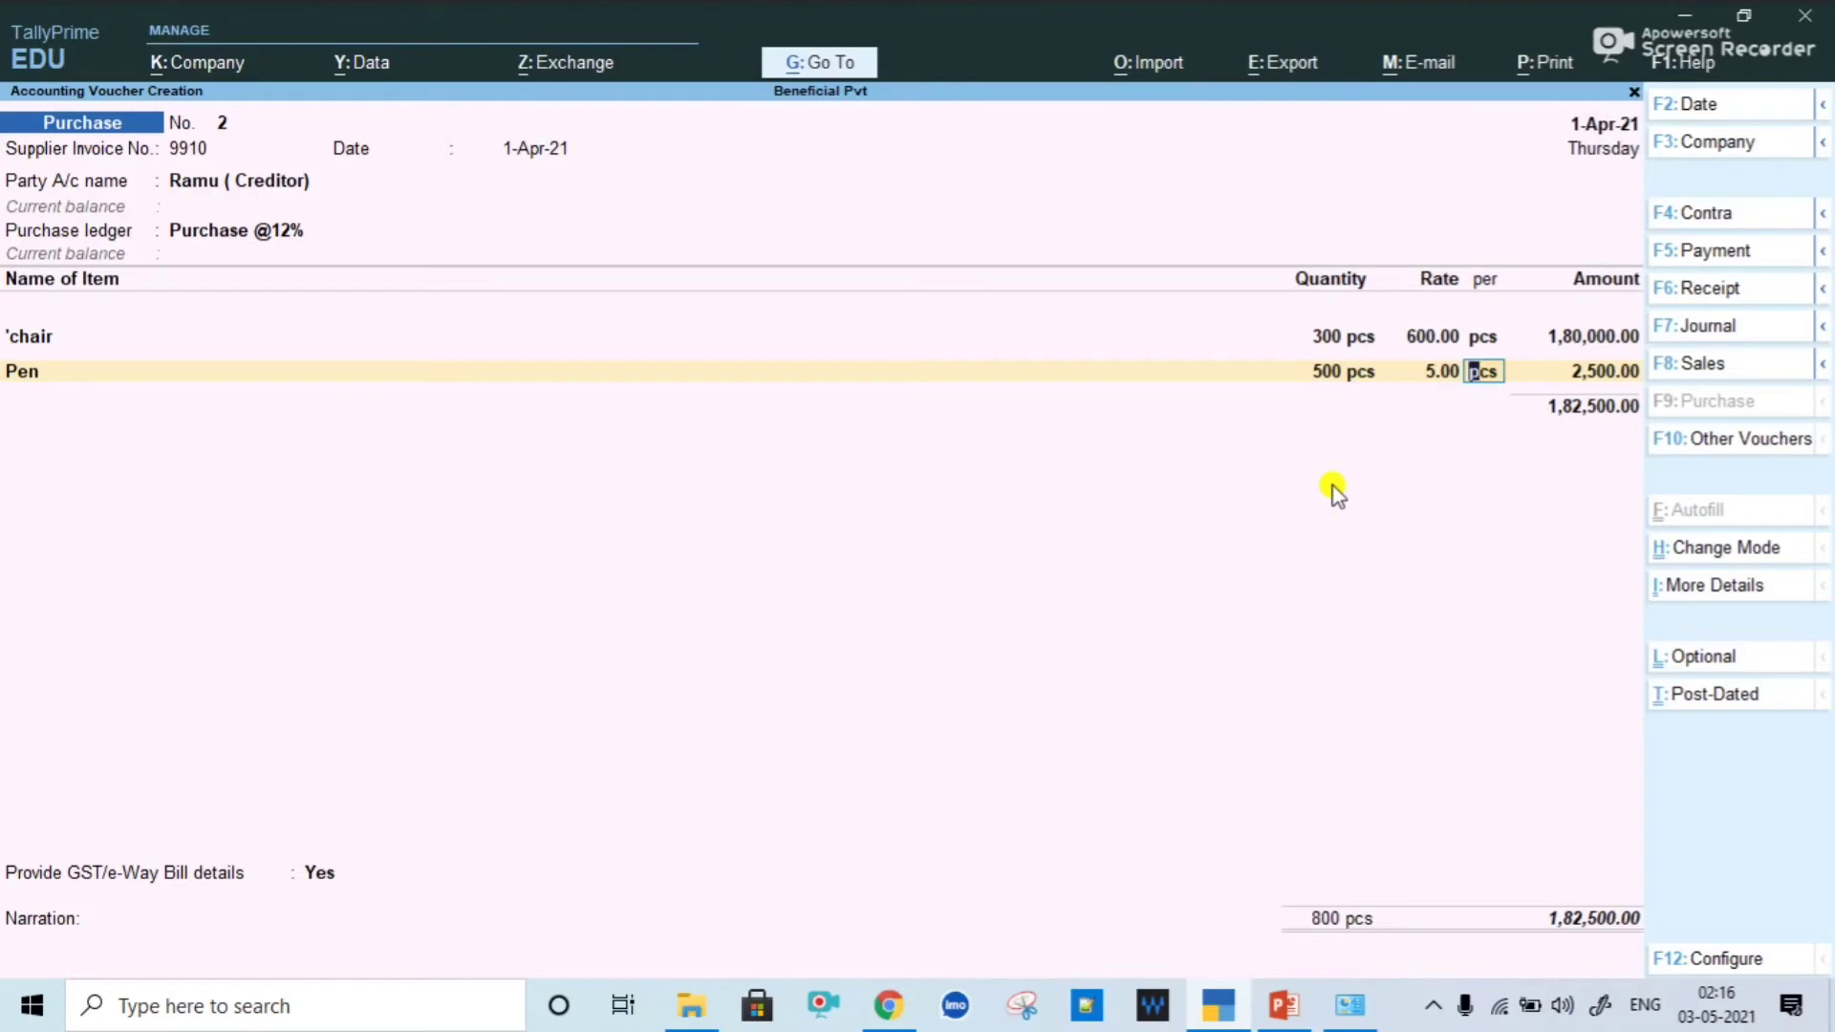
key("Return")
key("Return")
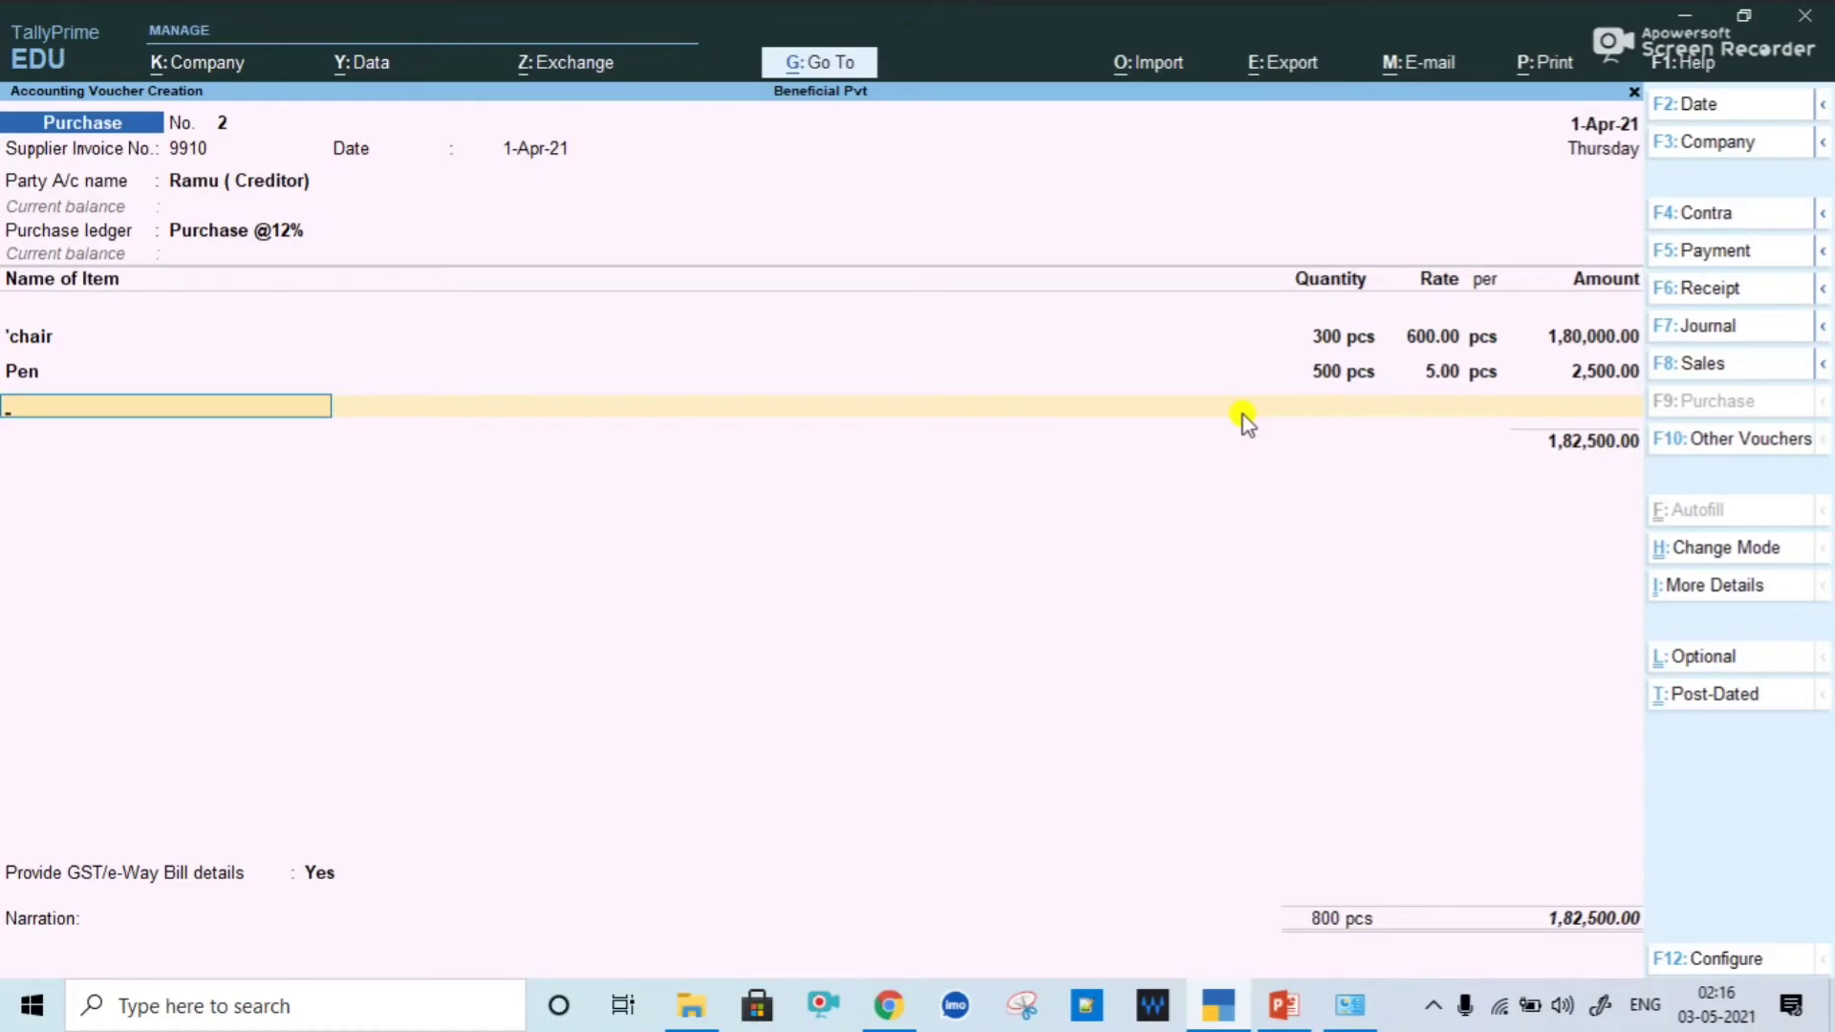
Step: Quit the unfinished purchase voucher without saving it
key("space")
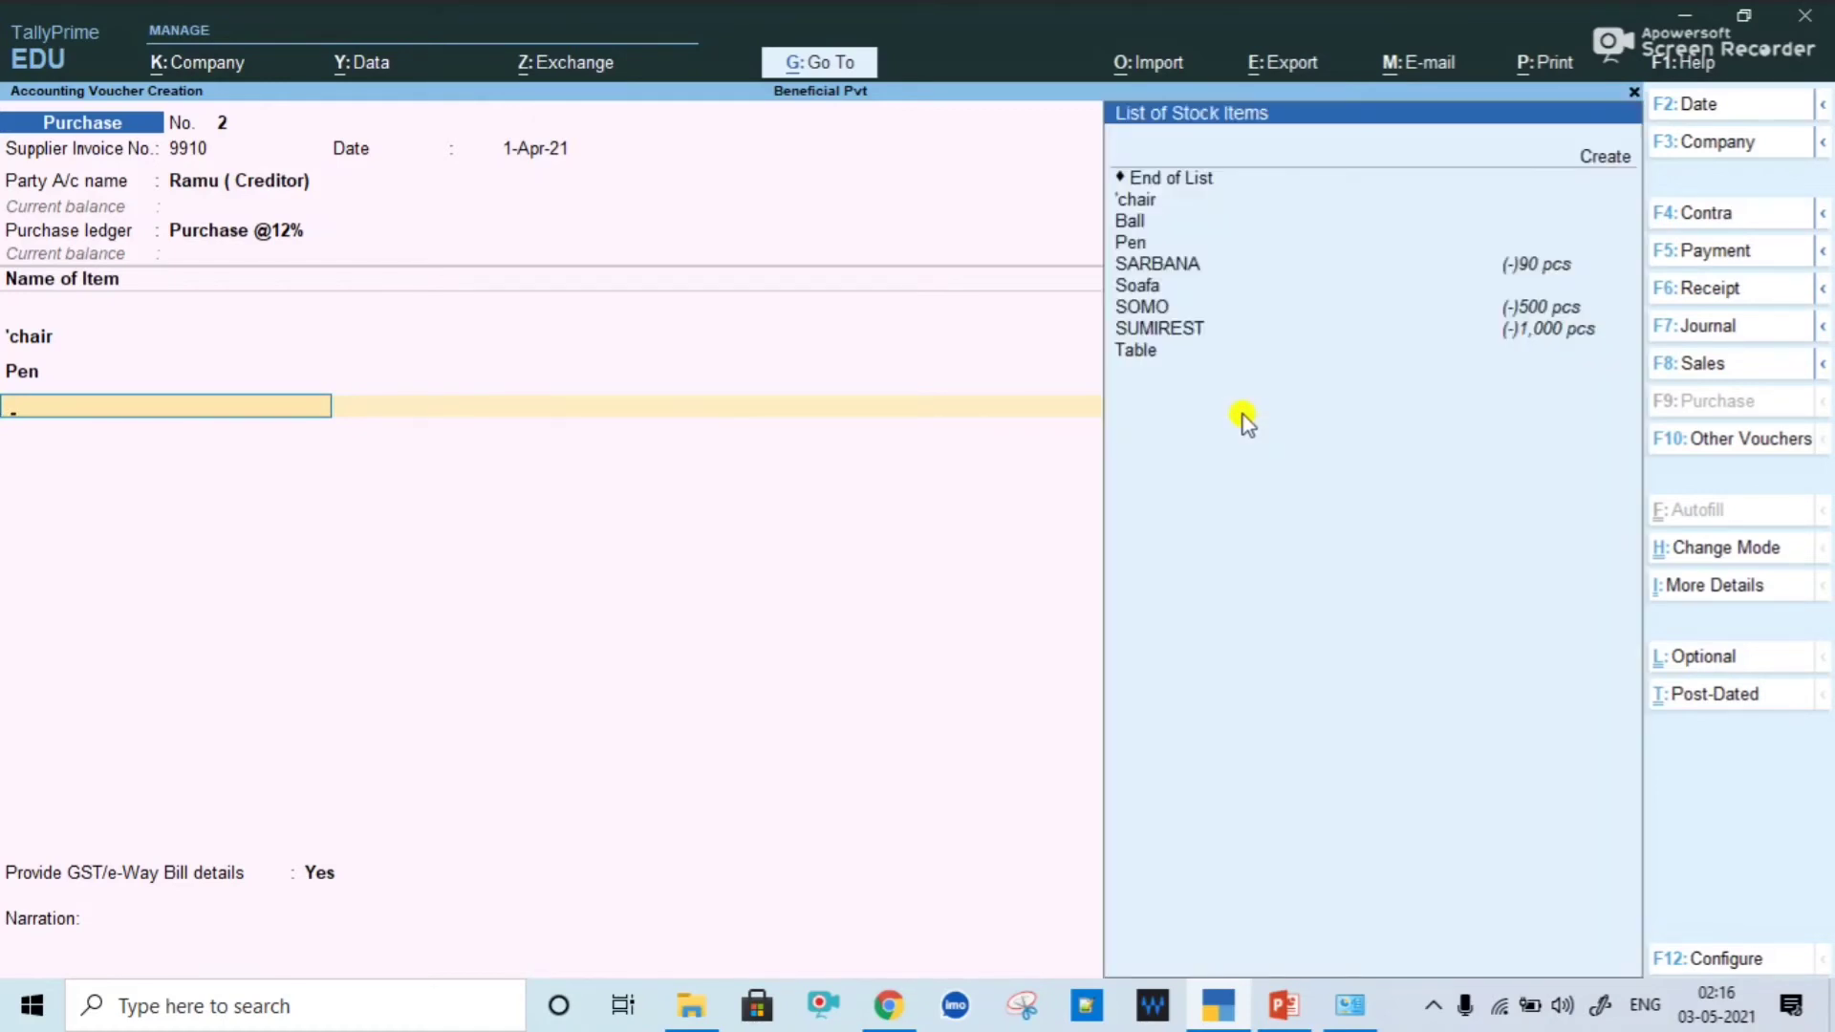
left_click(1633, 92)
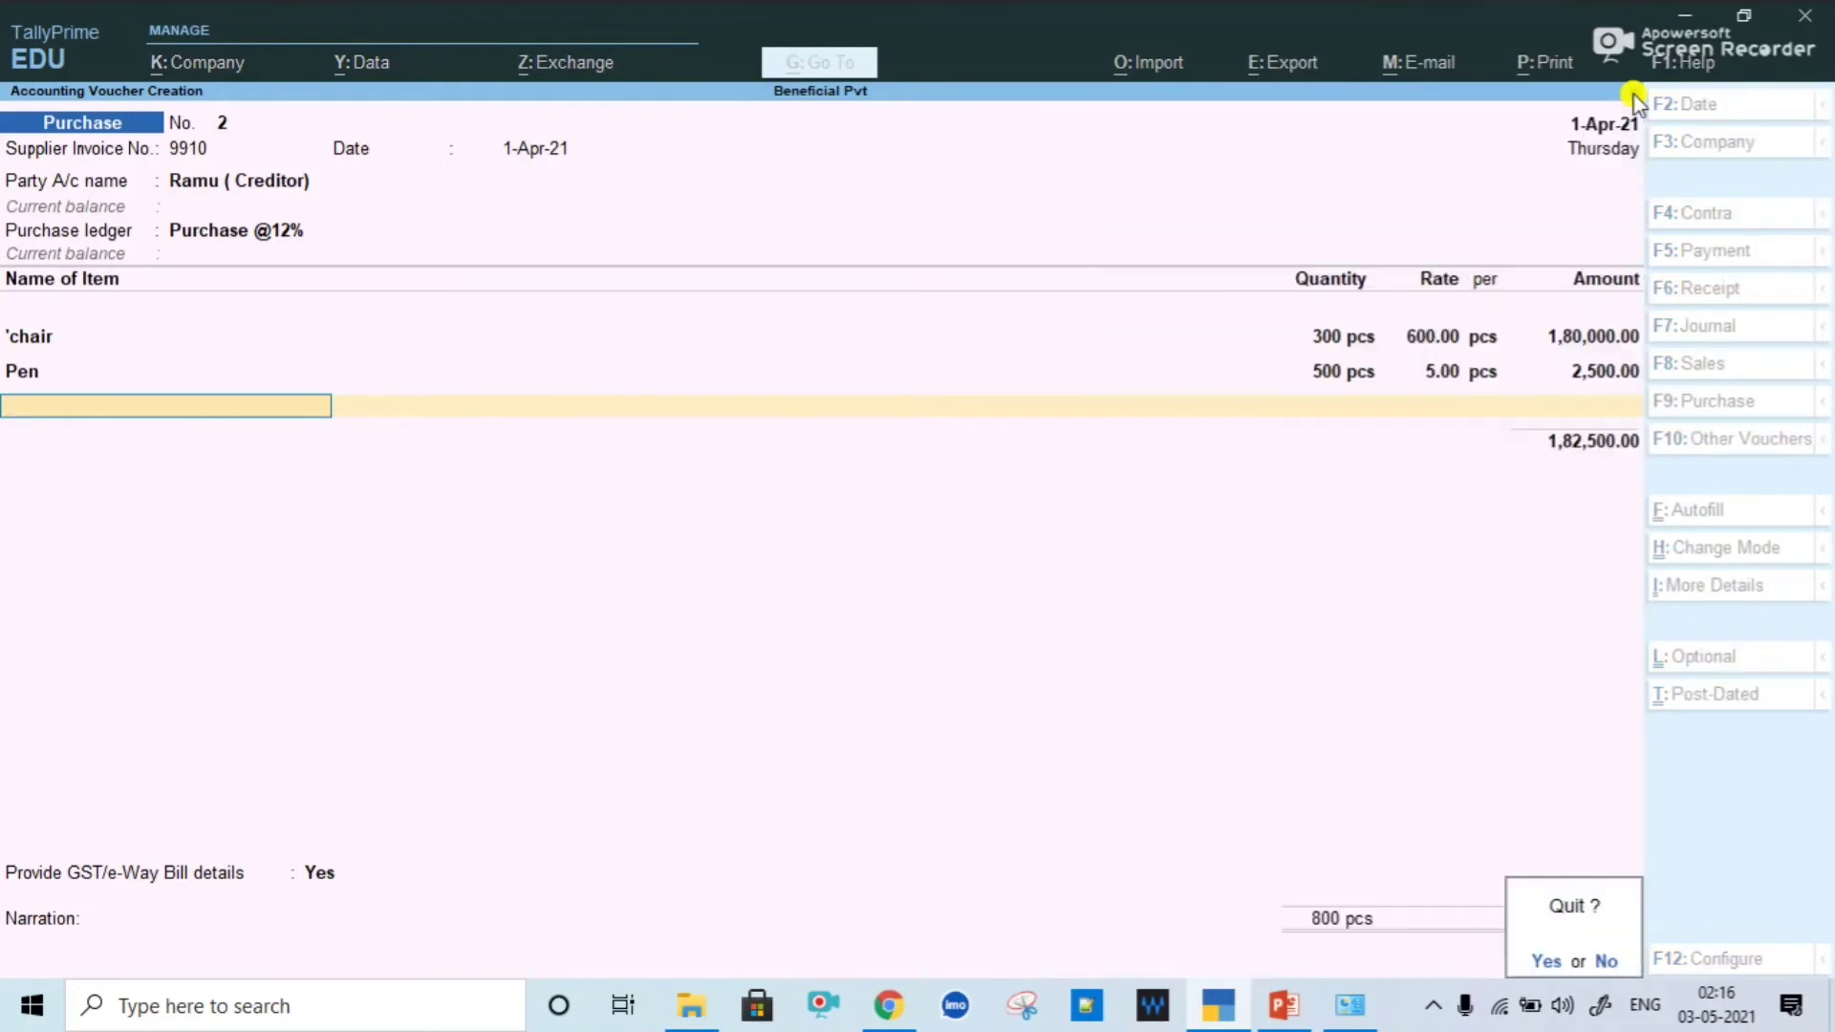
key("y")
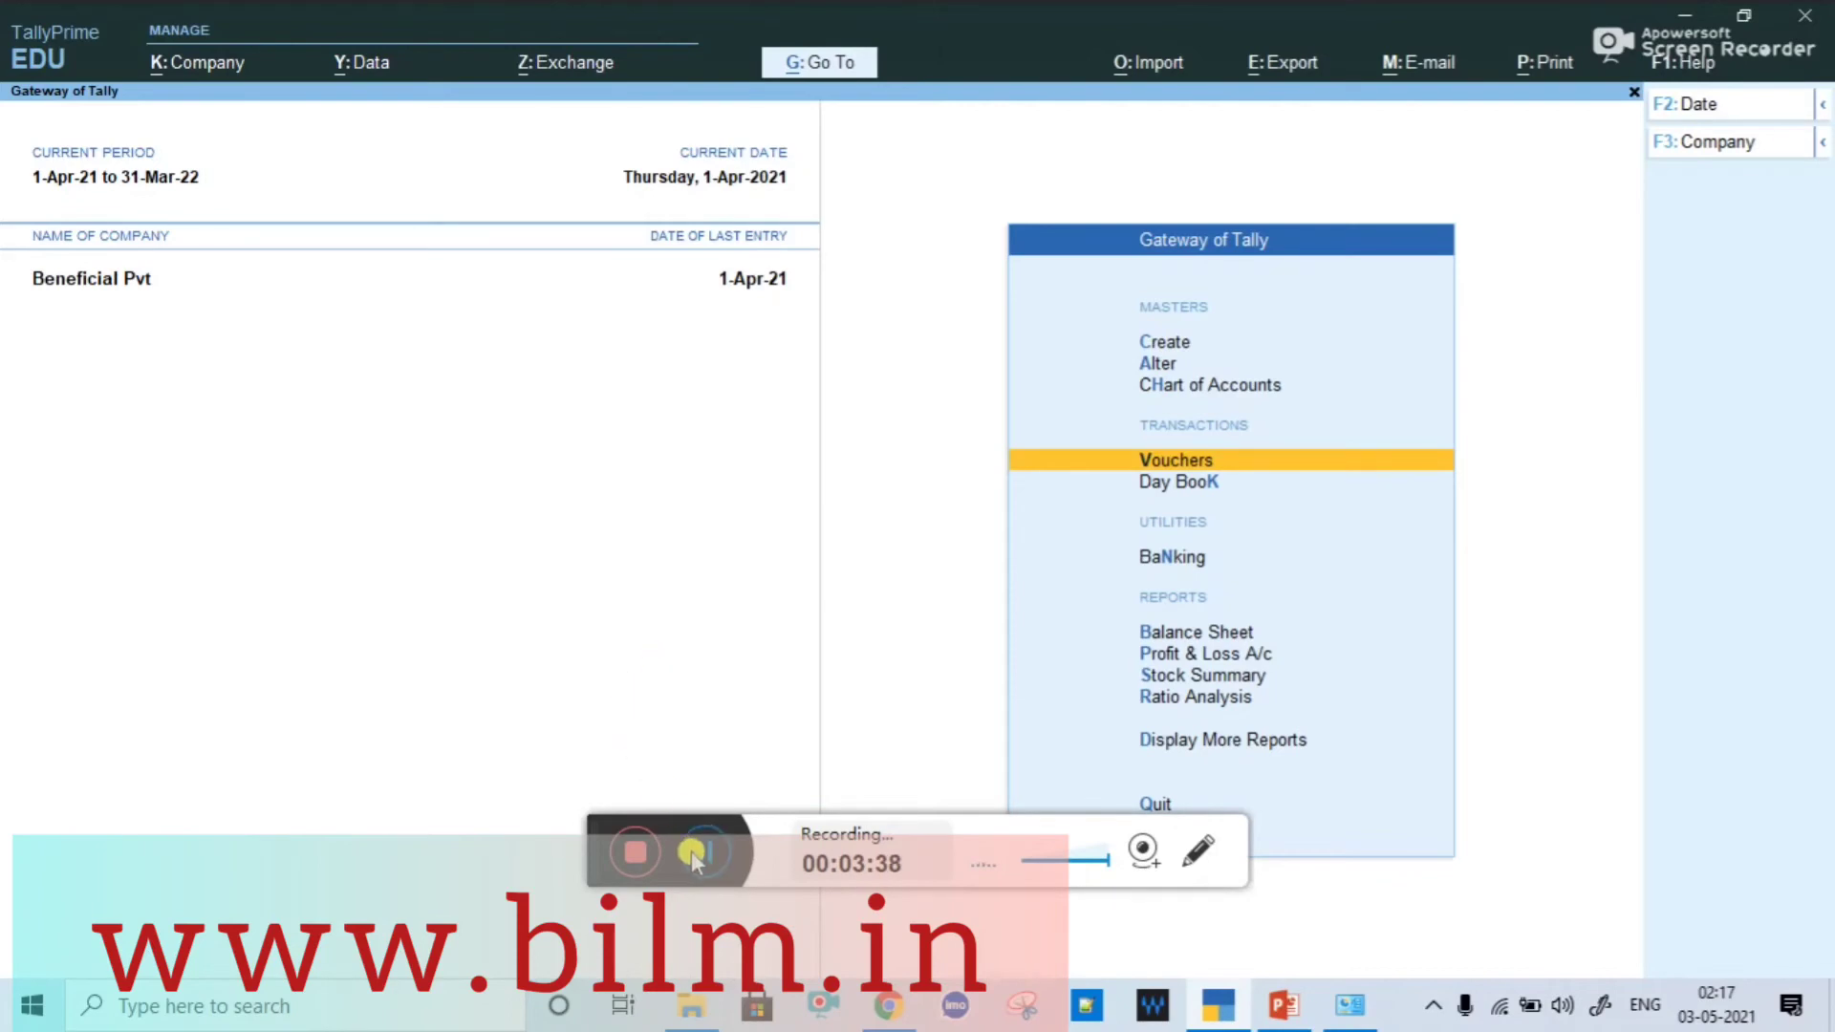
Step: End the purchase voucher's item list and add the Discount Receiv ledger at a rate of -10%
key("Return")
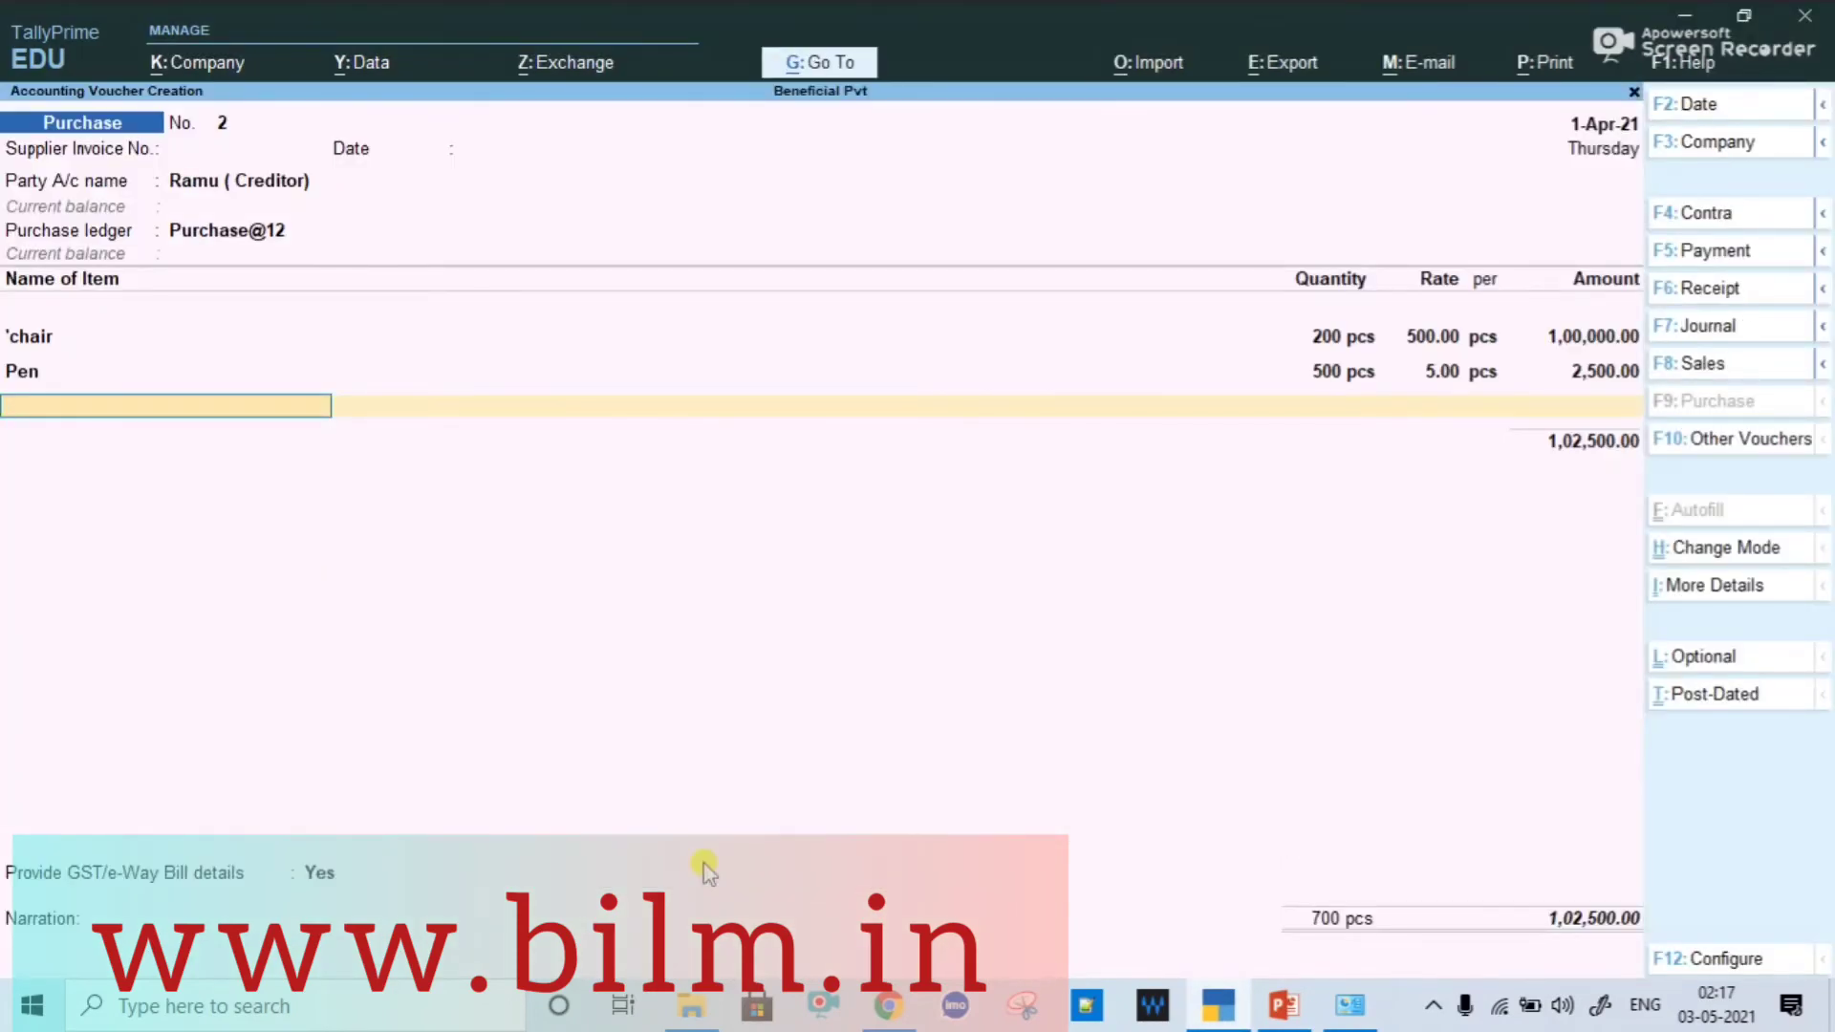
key("Return")
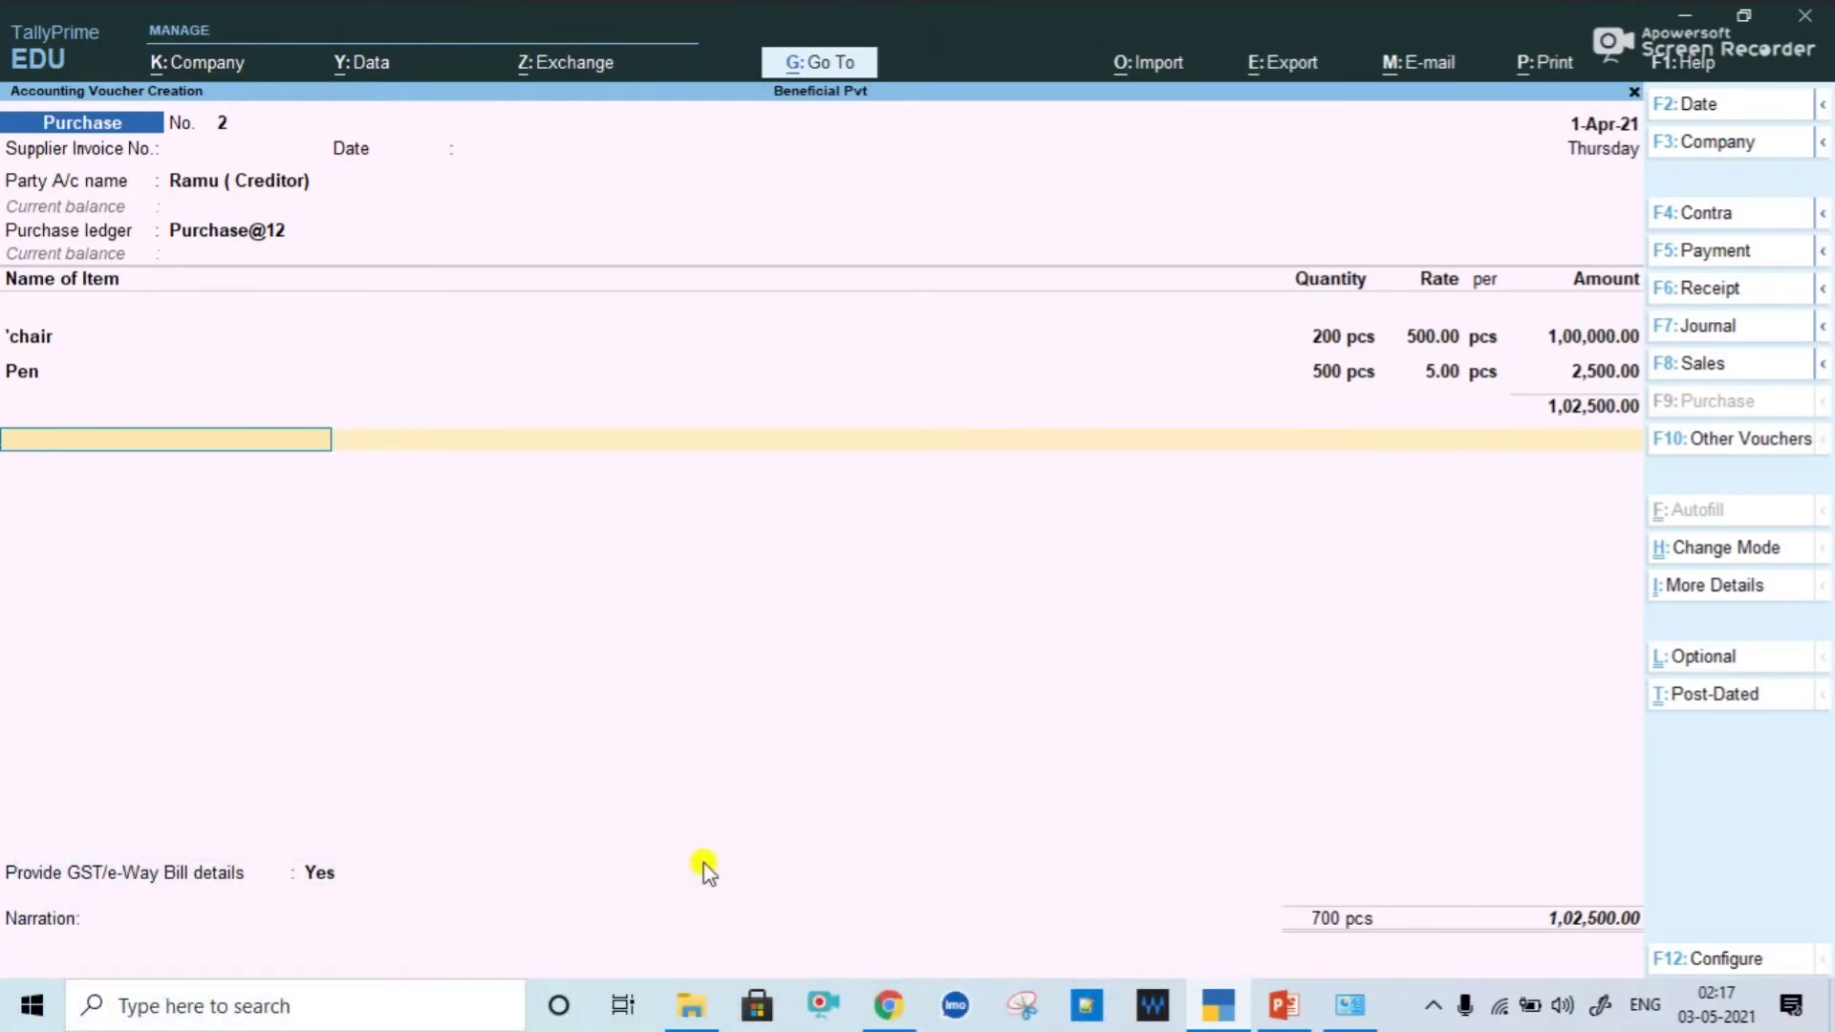
key("space")
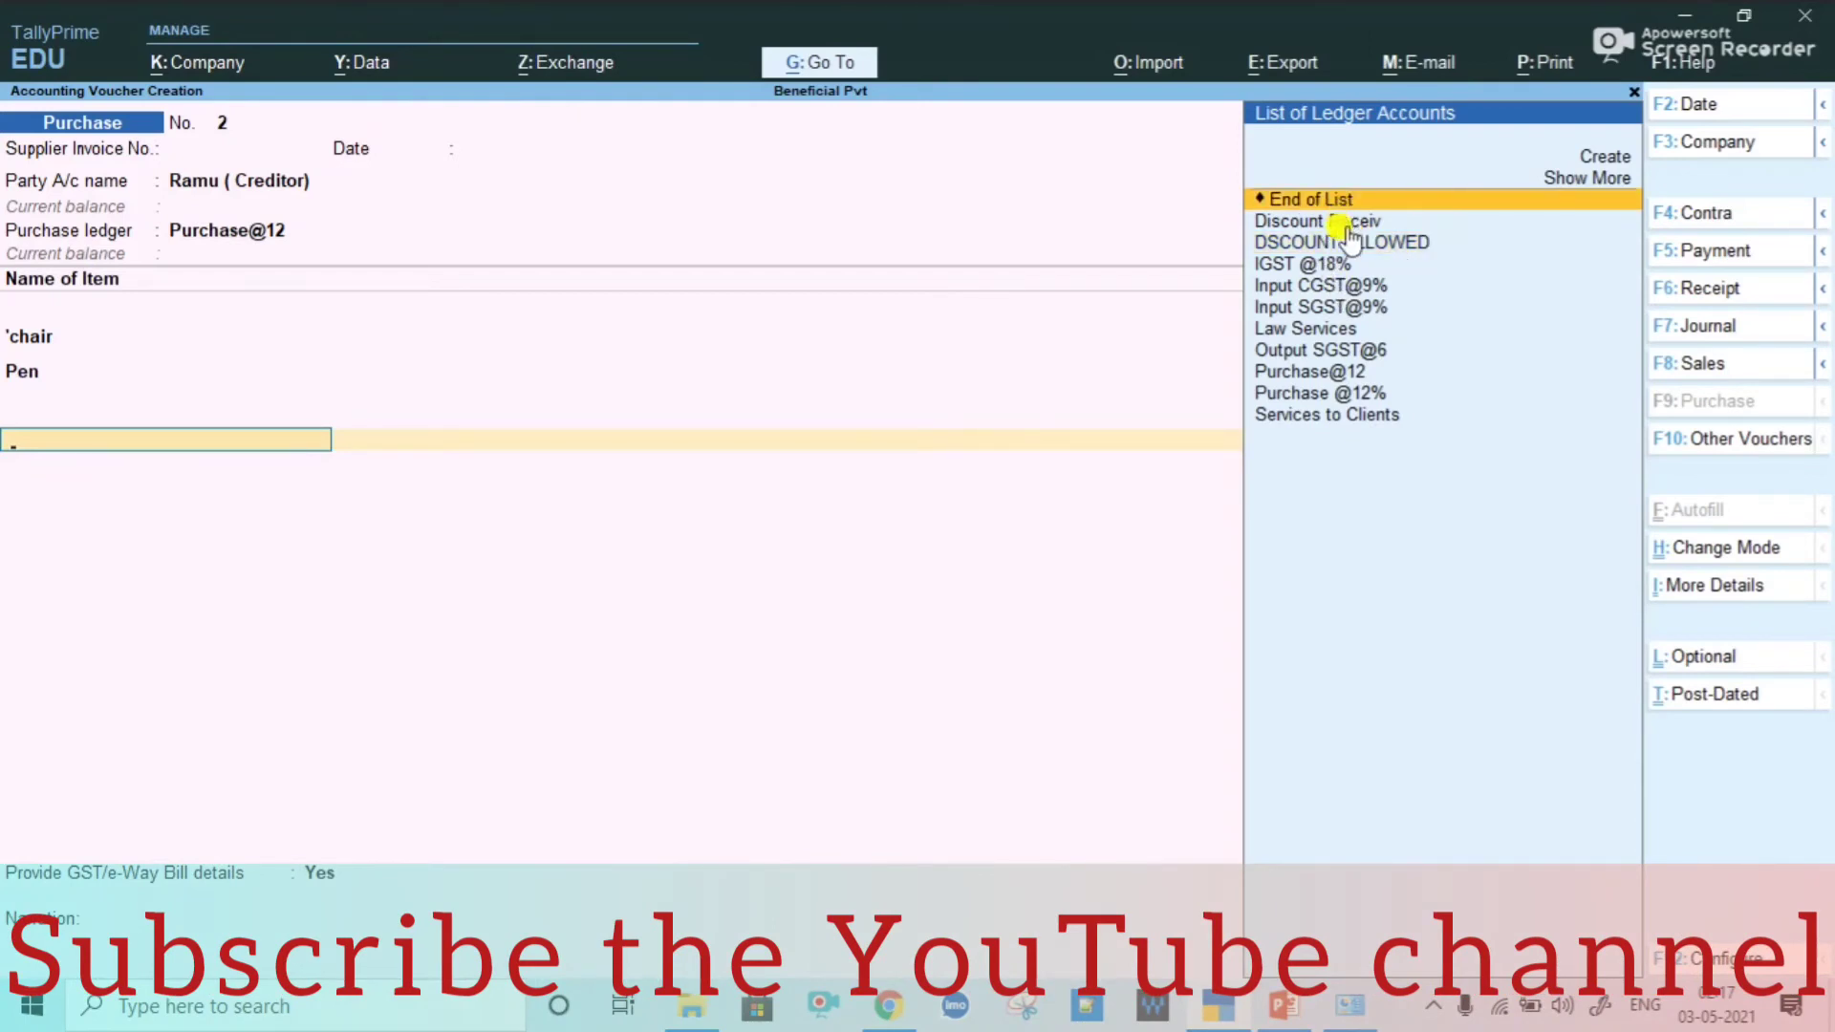
left_click(1349, 229)
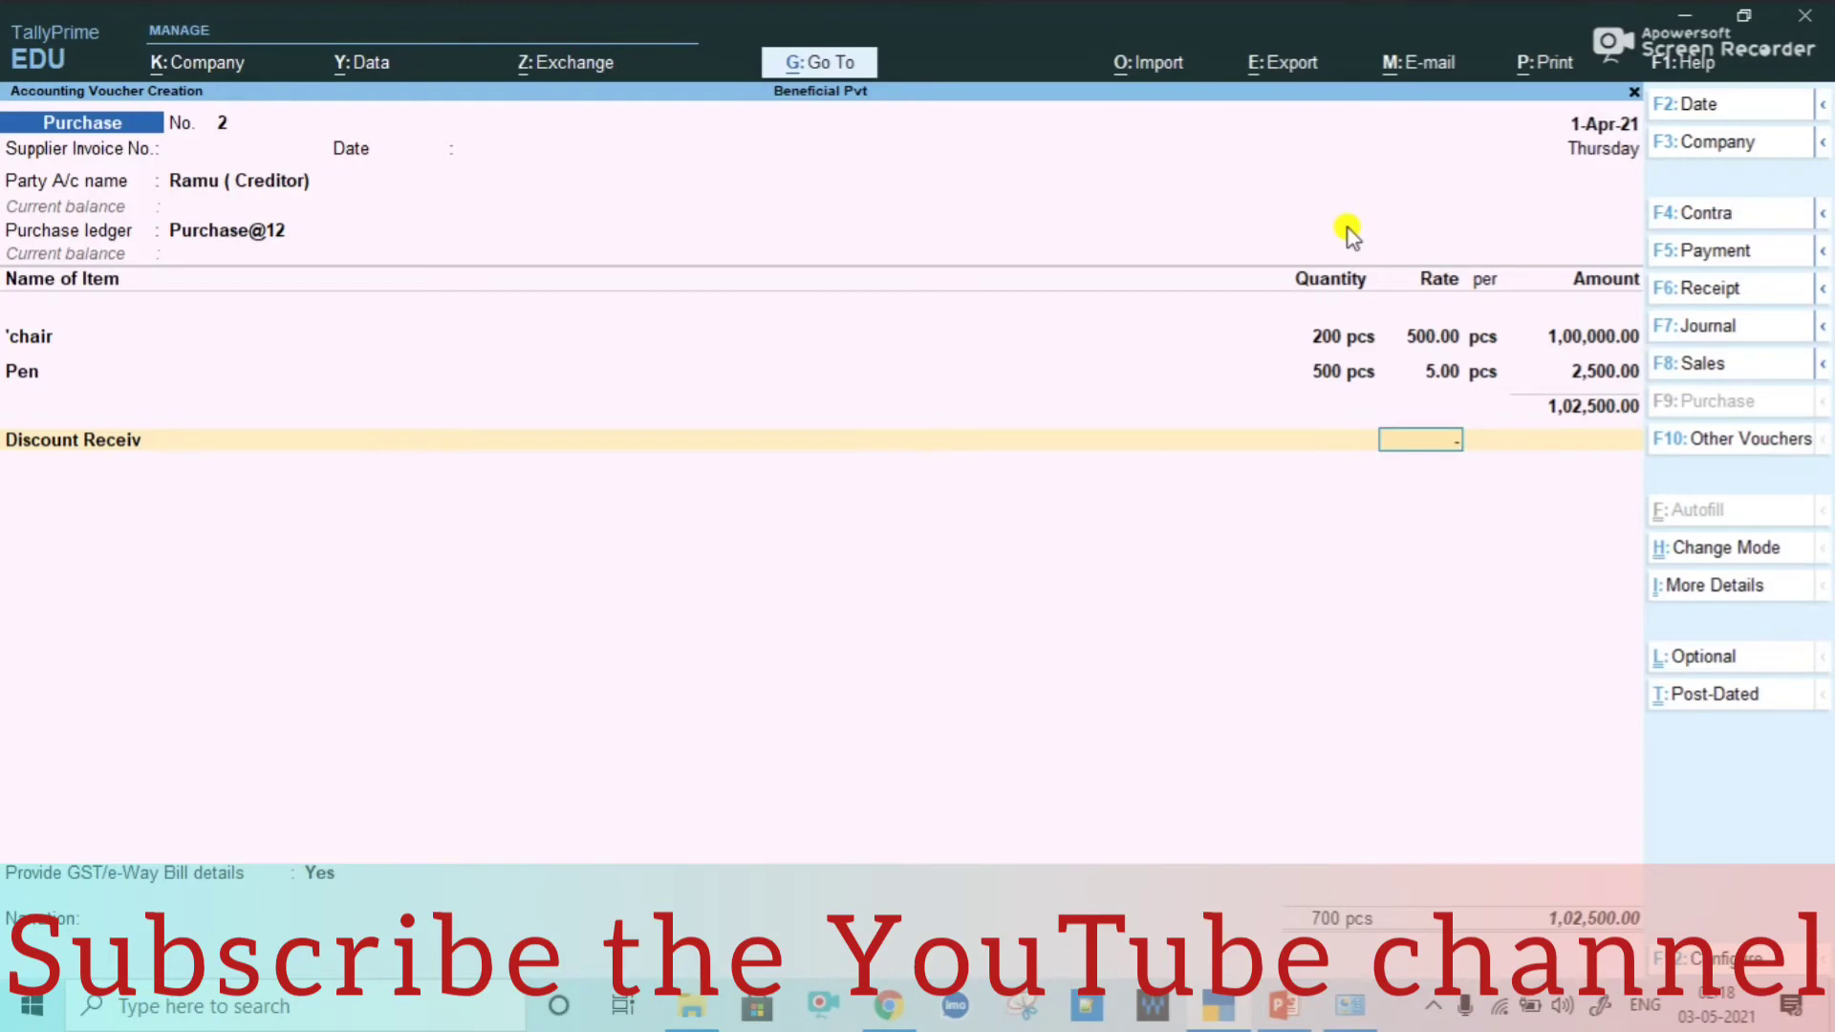
type("-10")
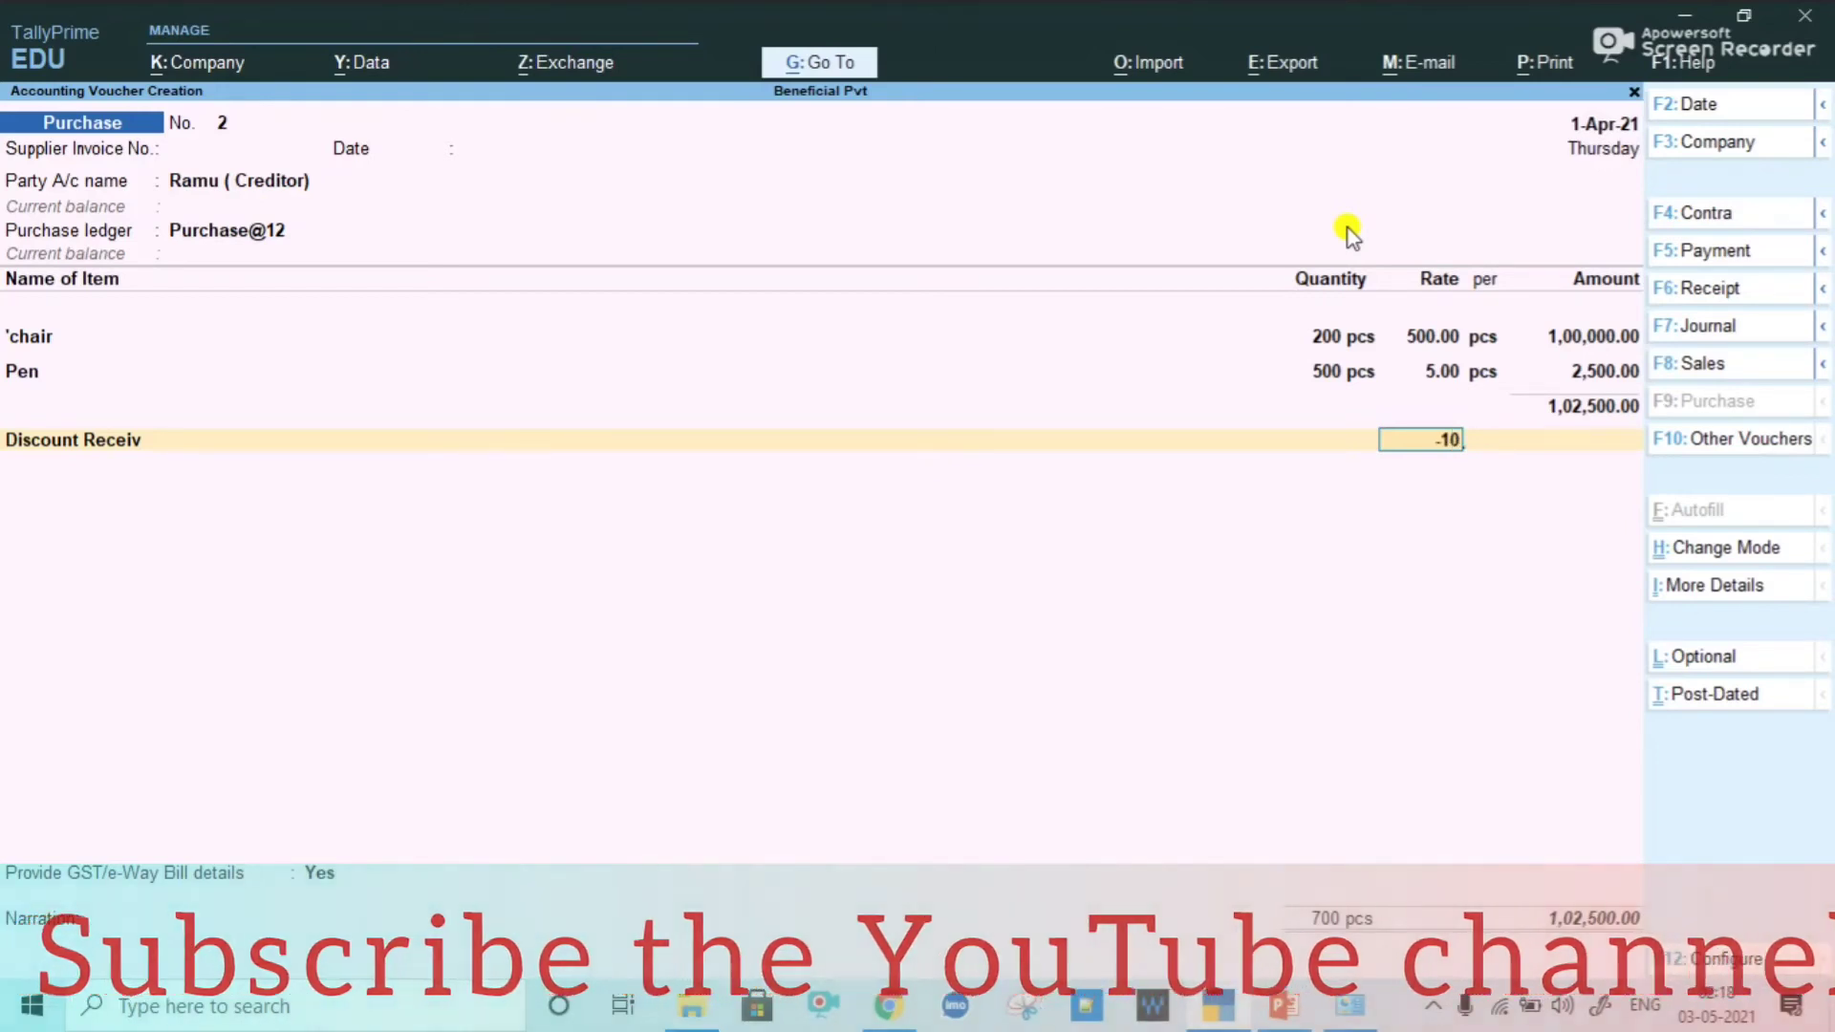
key("Return")
key("Return")
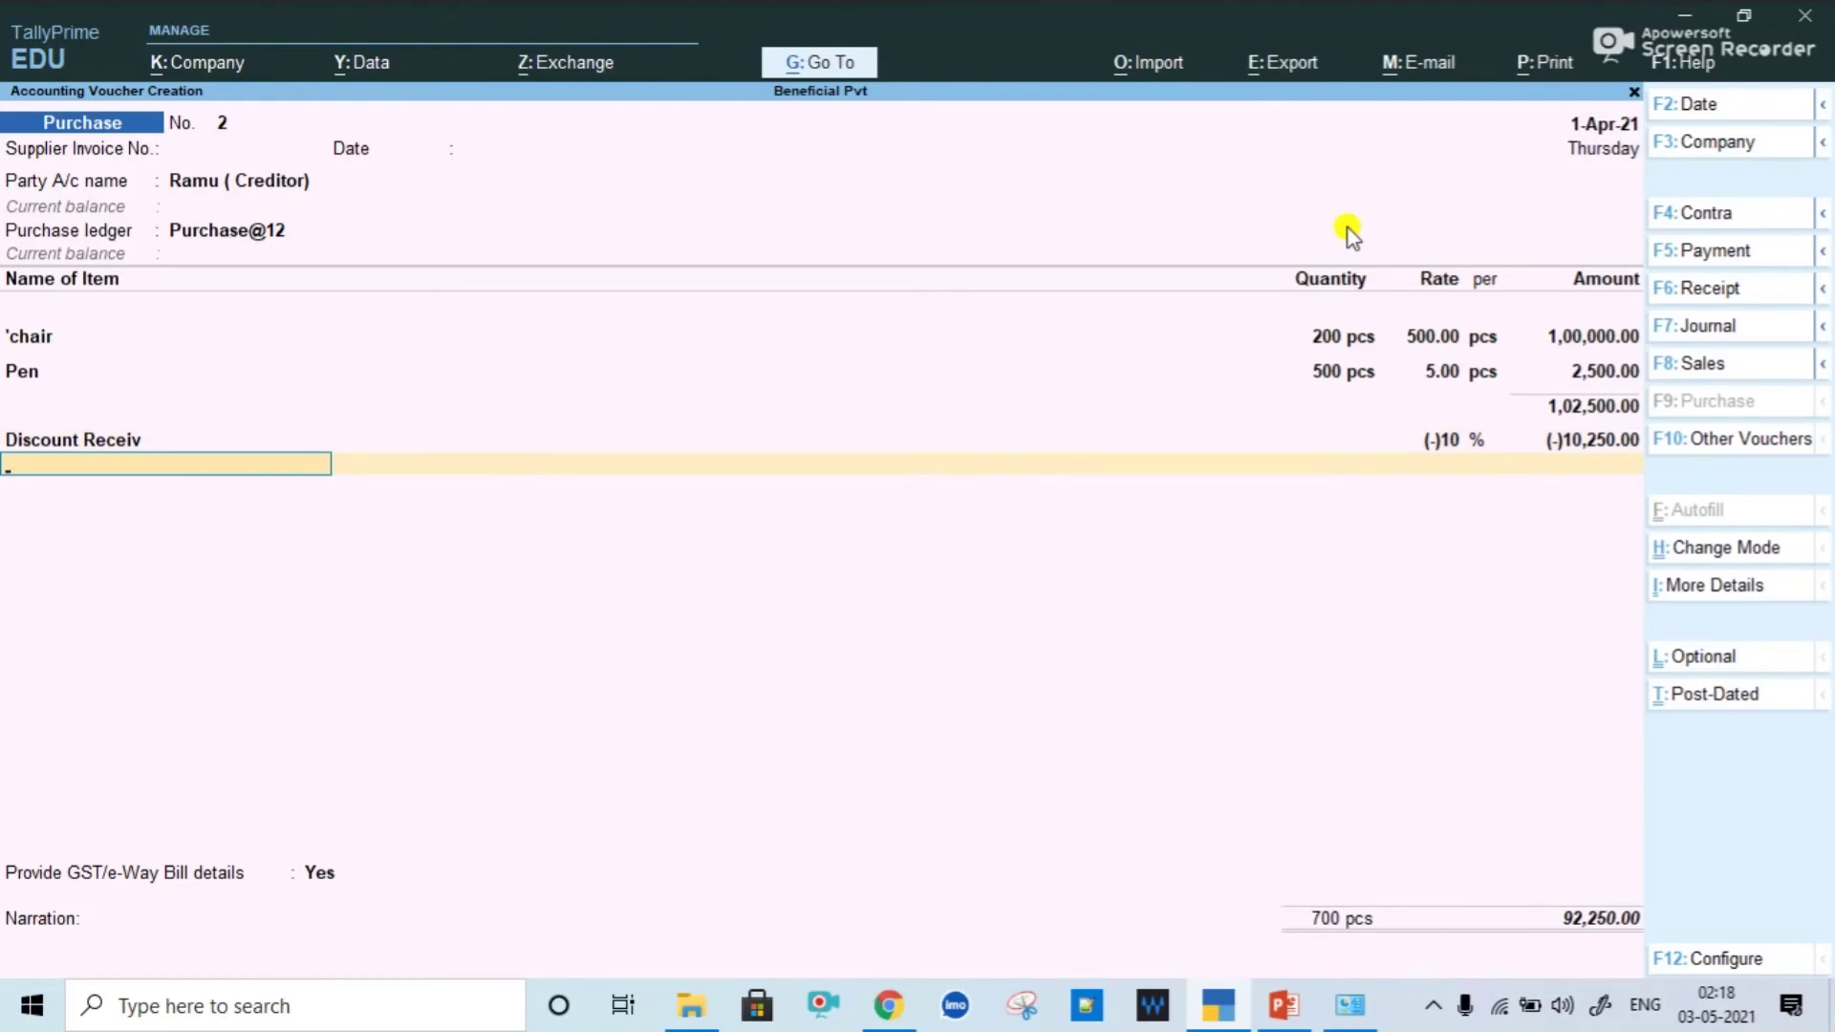
Step: Preview the voucher's printed invoice, examine its item lines, discount and total, and return to the voucher without printing
key("ctrl")
key("ctrl")
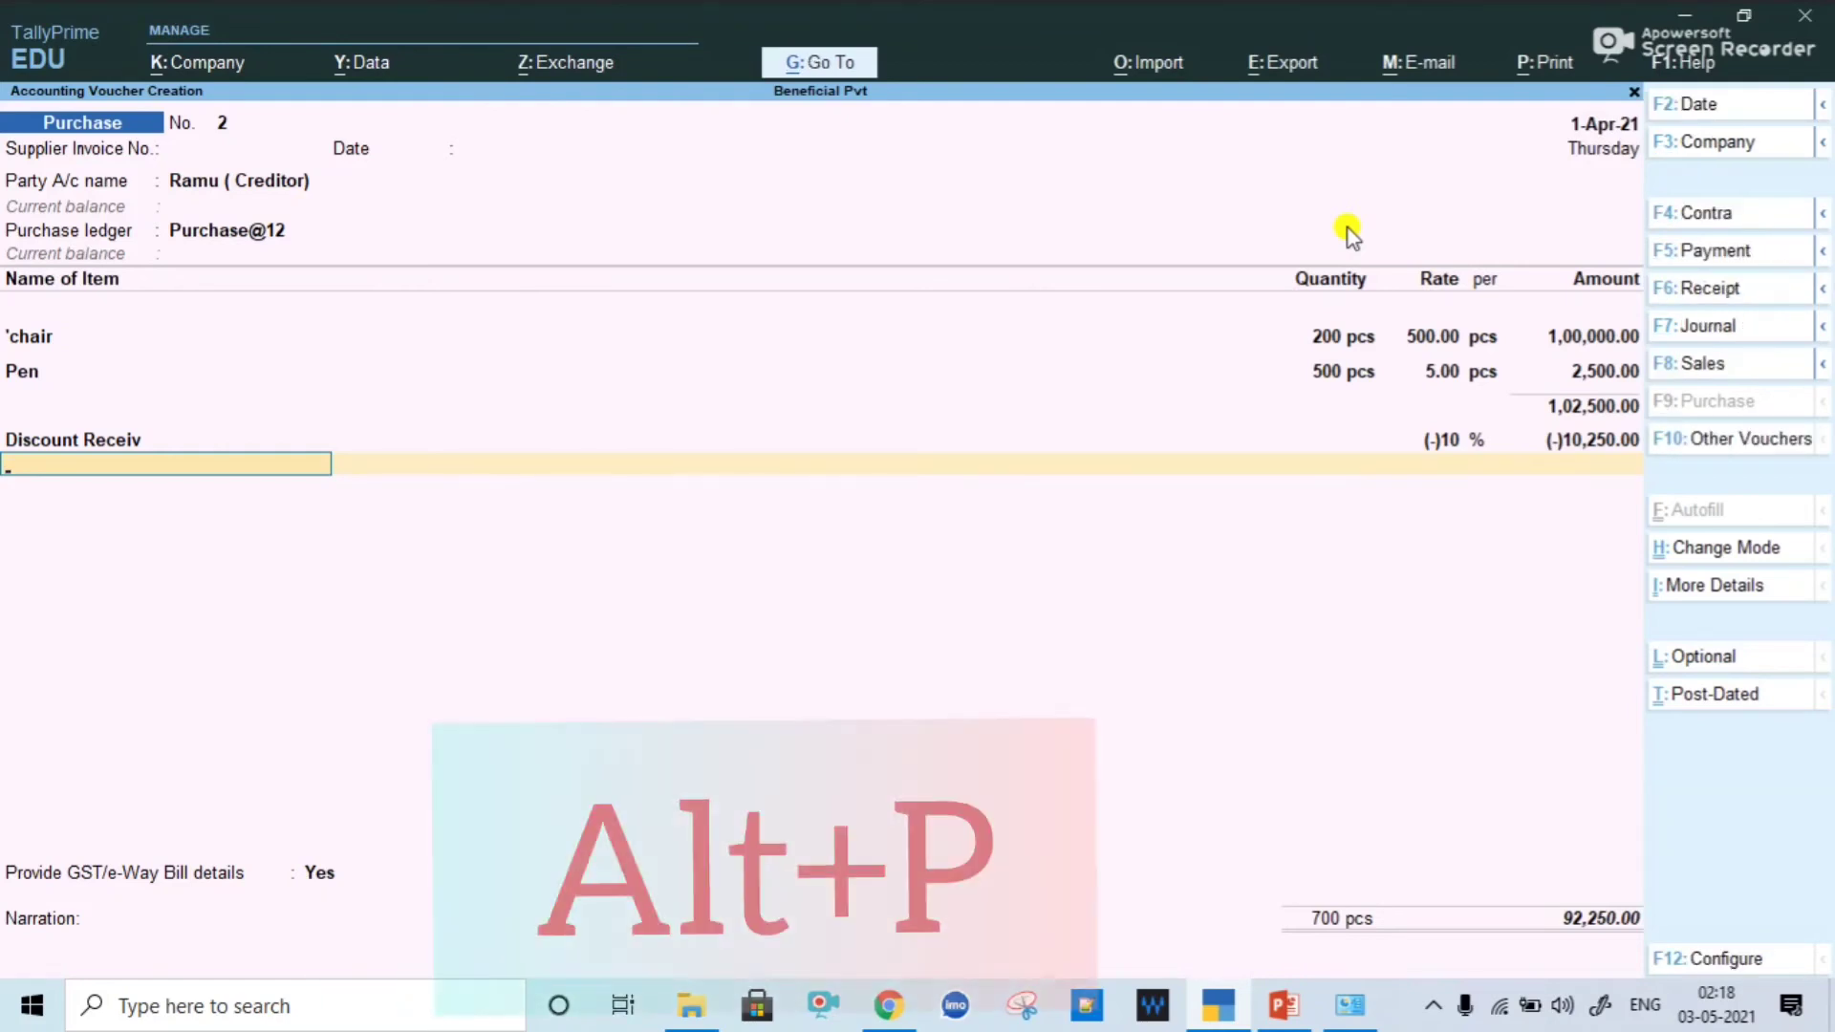
key("alt+p")
key("Return")
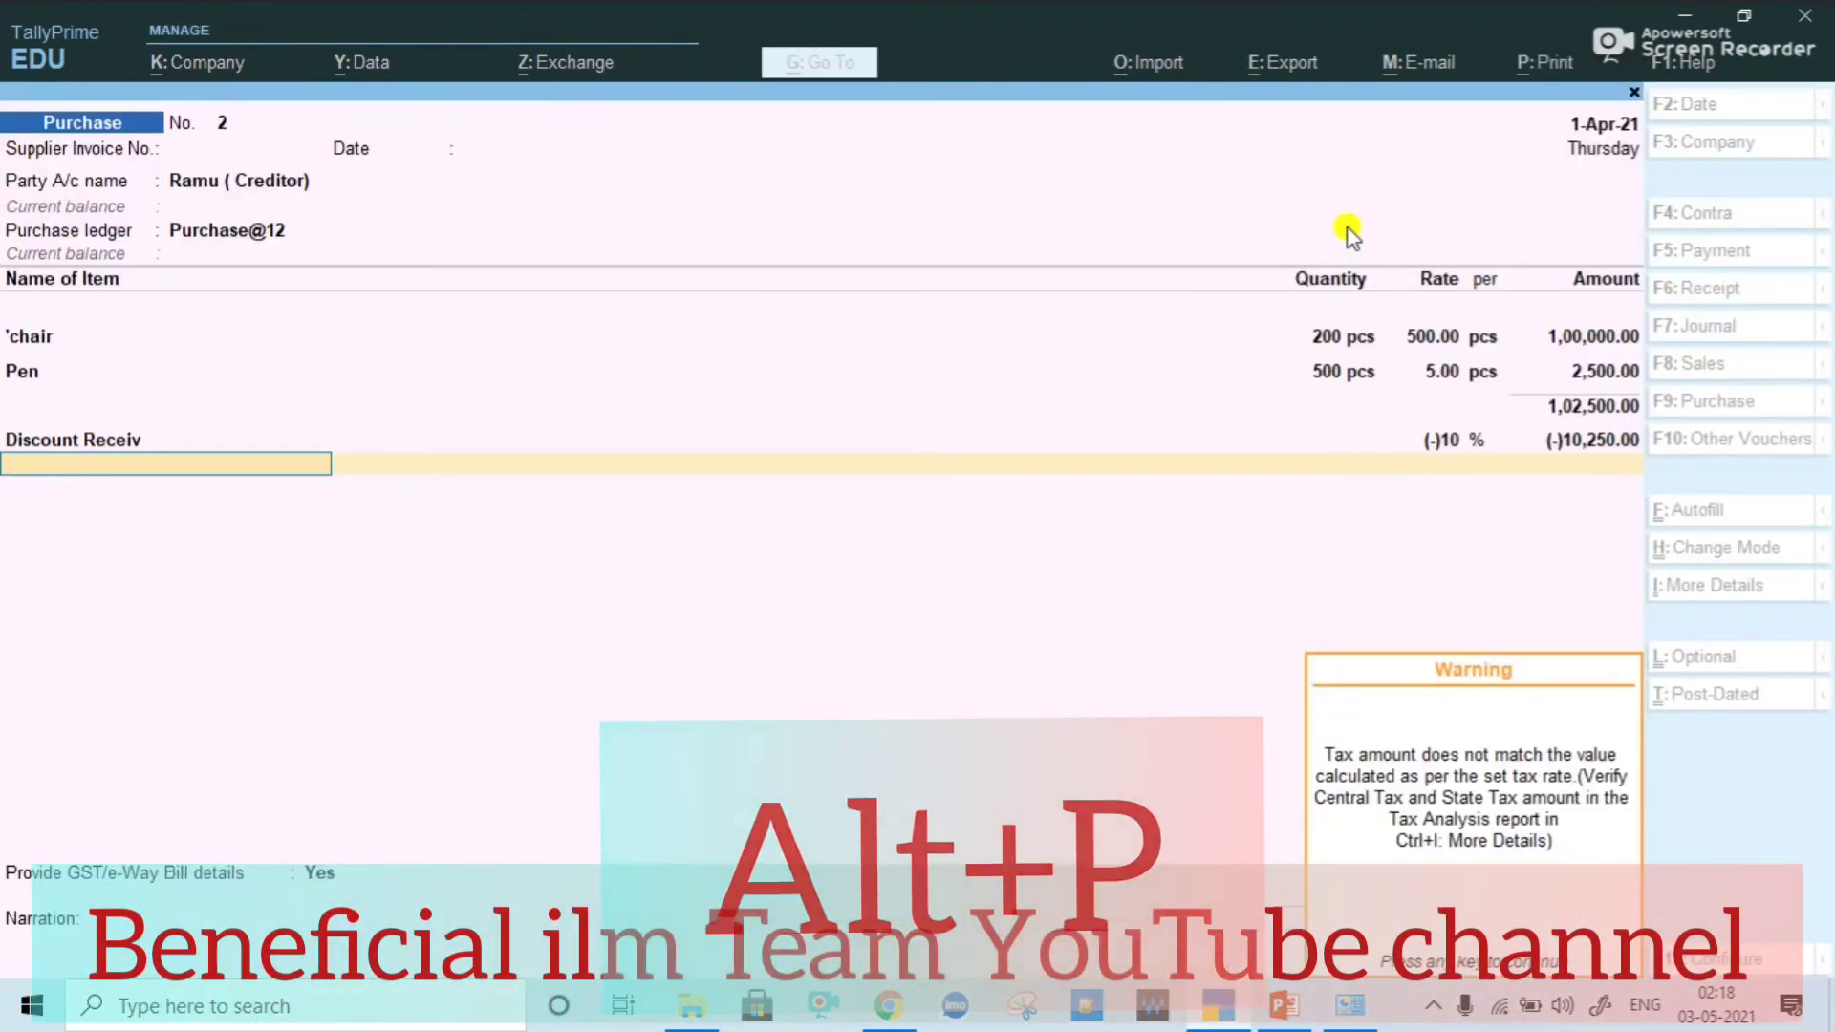
key("i")
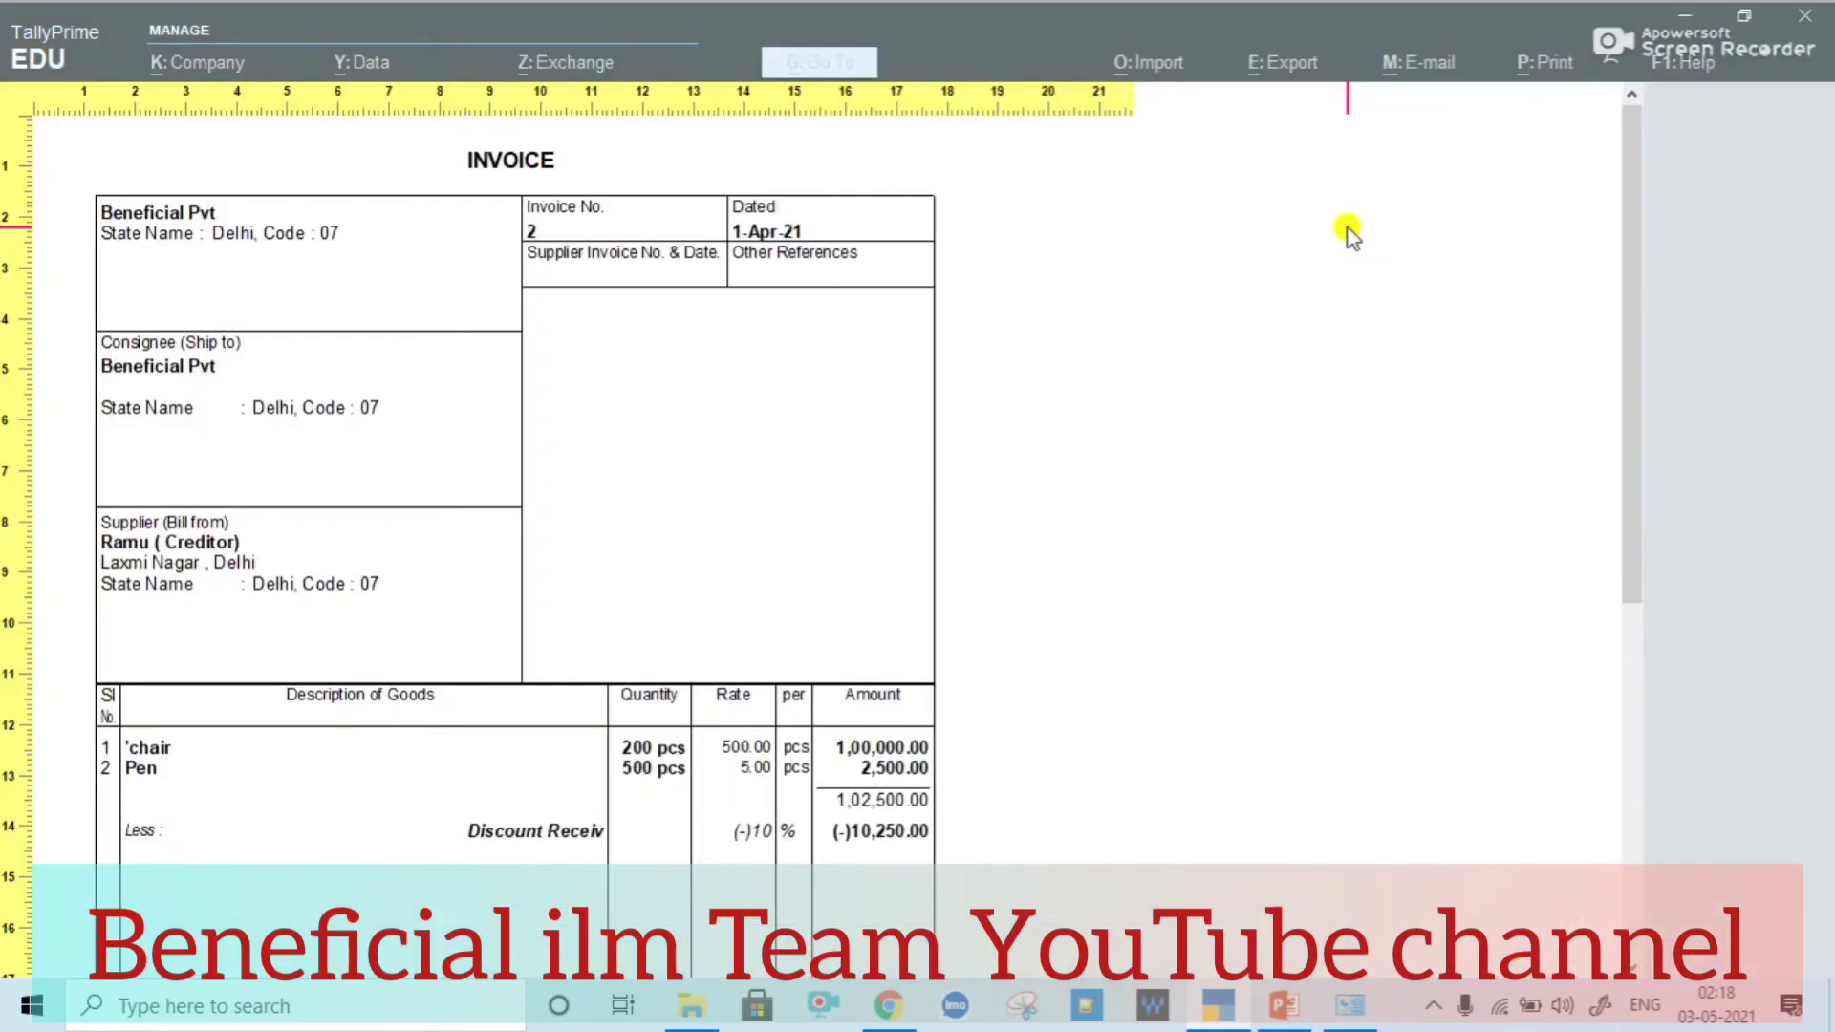
left_click_drag(1622, 244, 1653, 444)
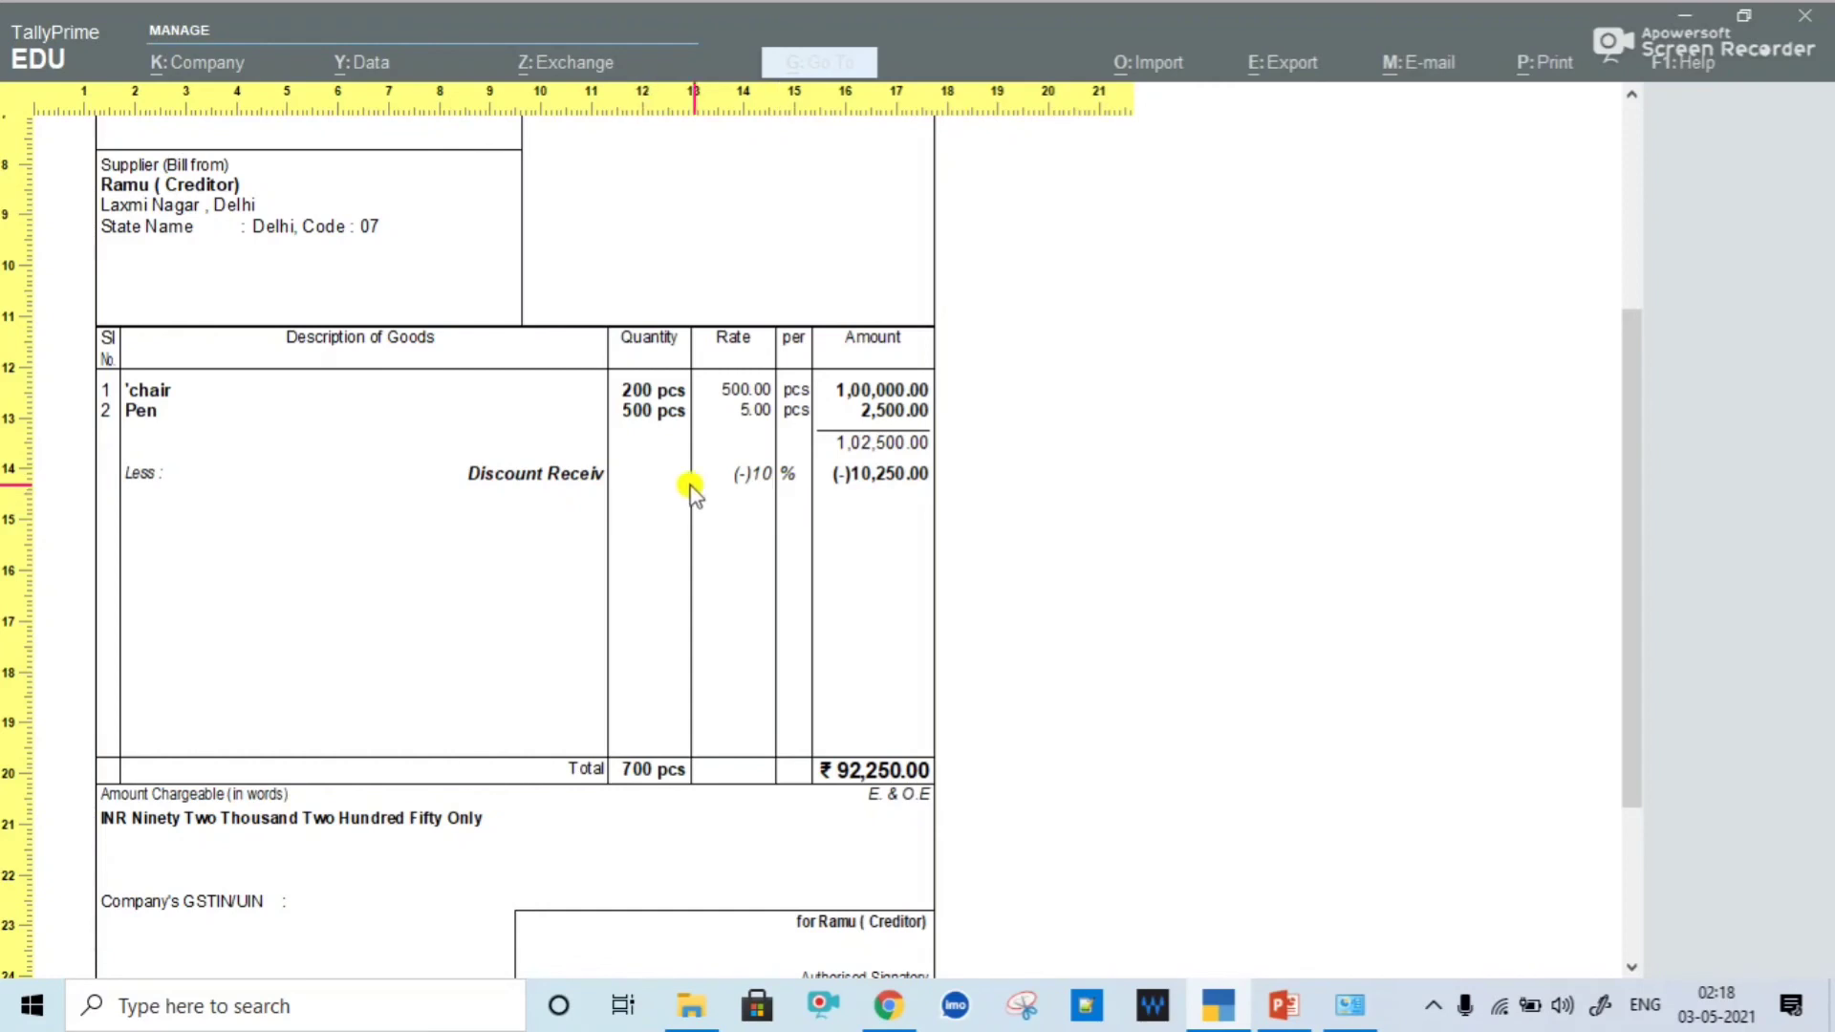
left_click(832, 791)
key("Escape")
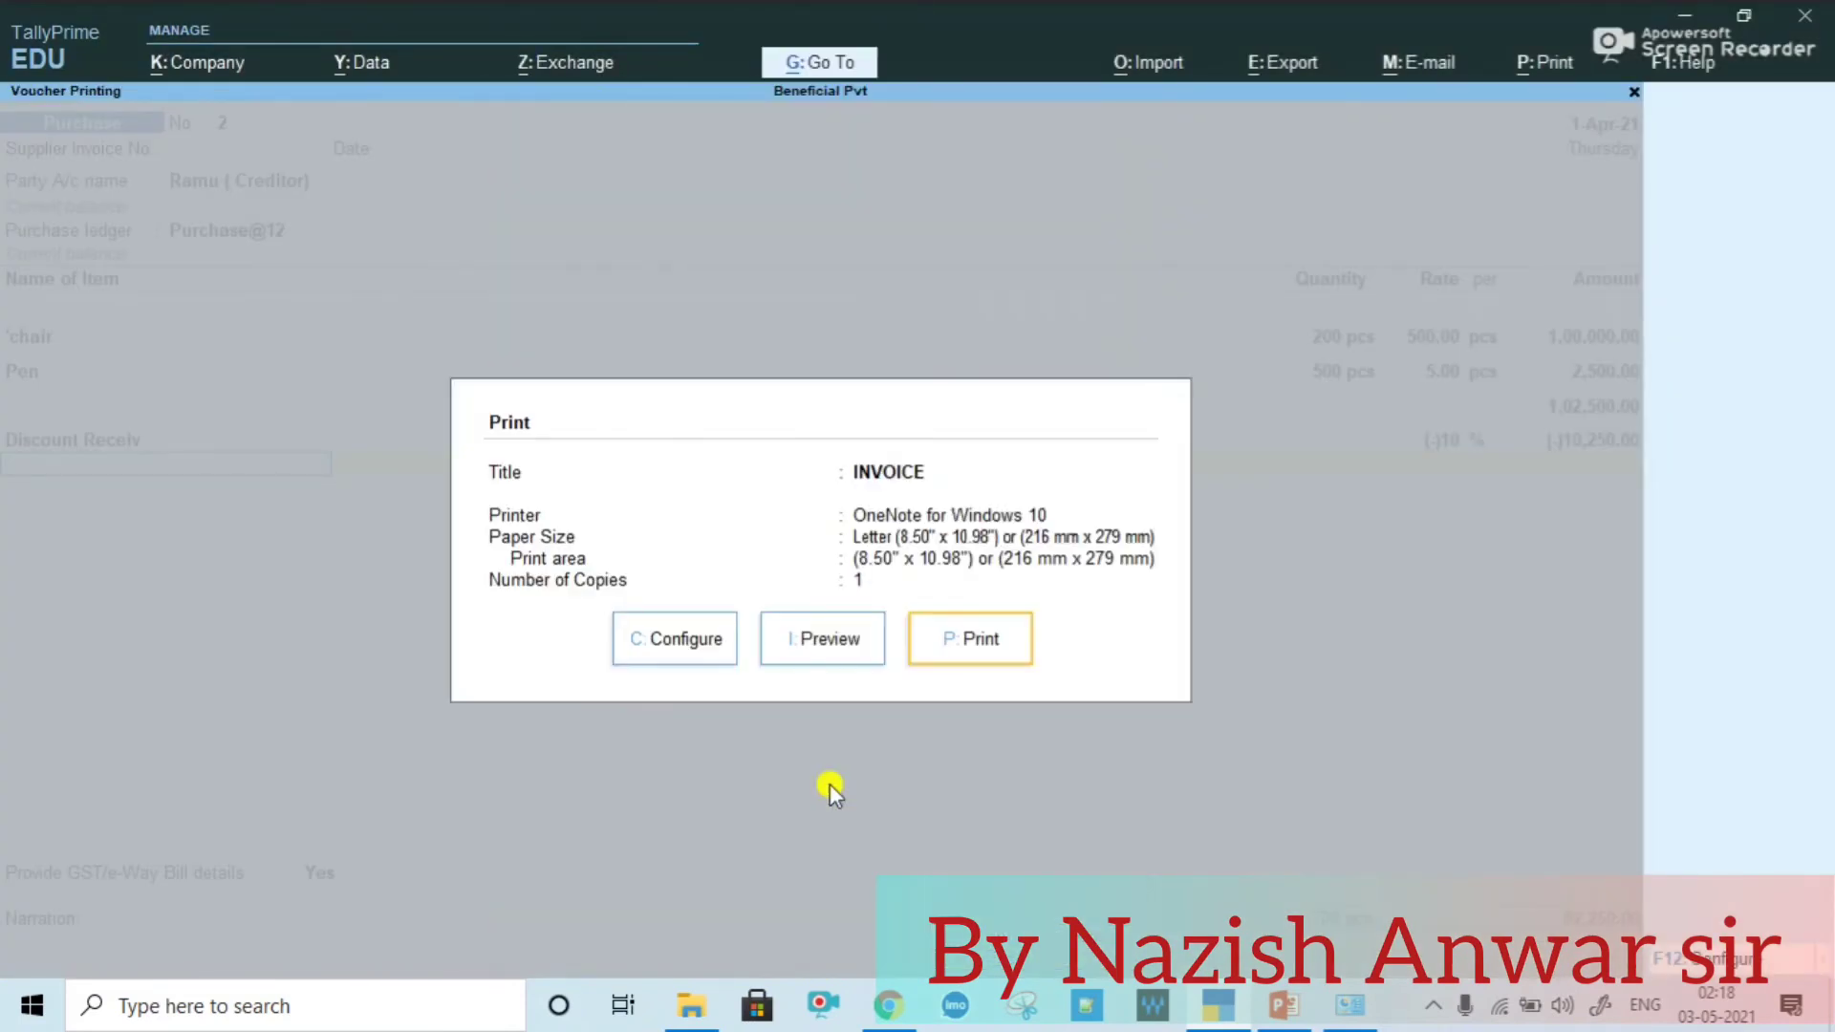
key("Escape")
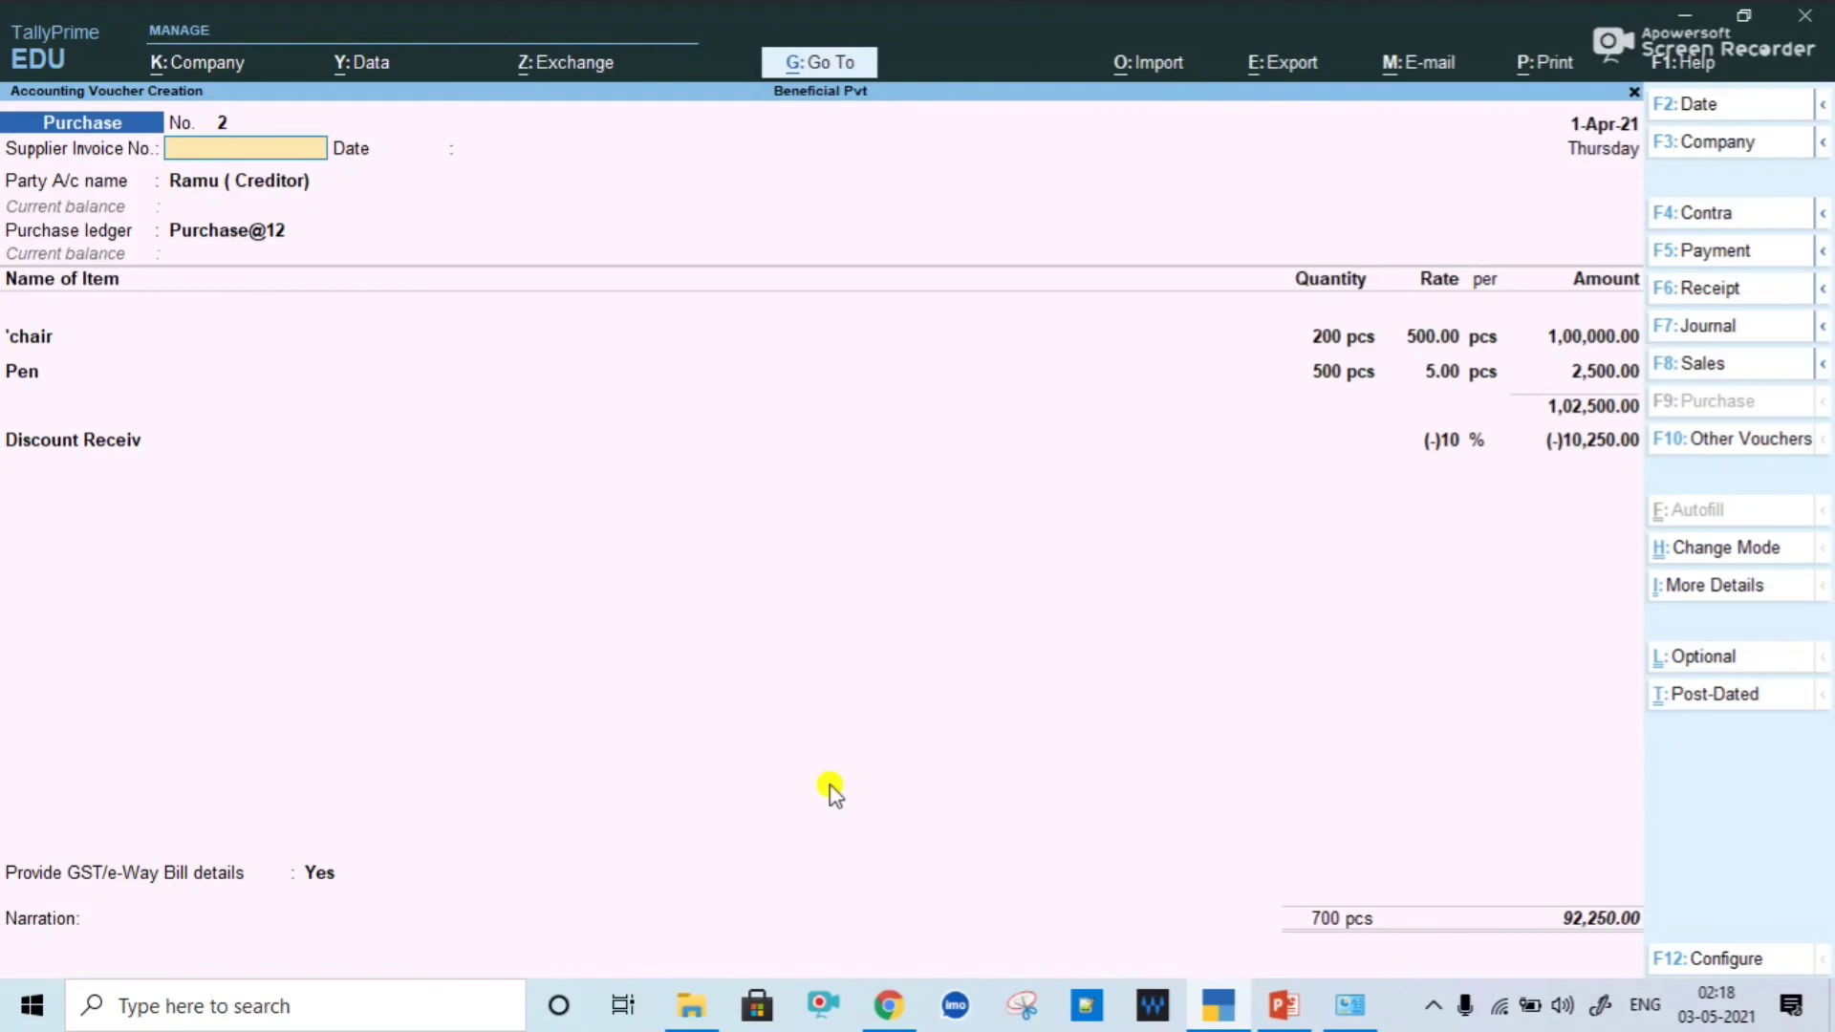
key("ctrl+F6")
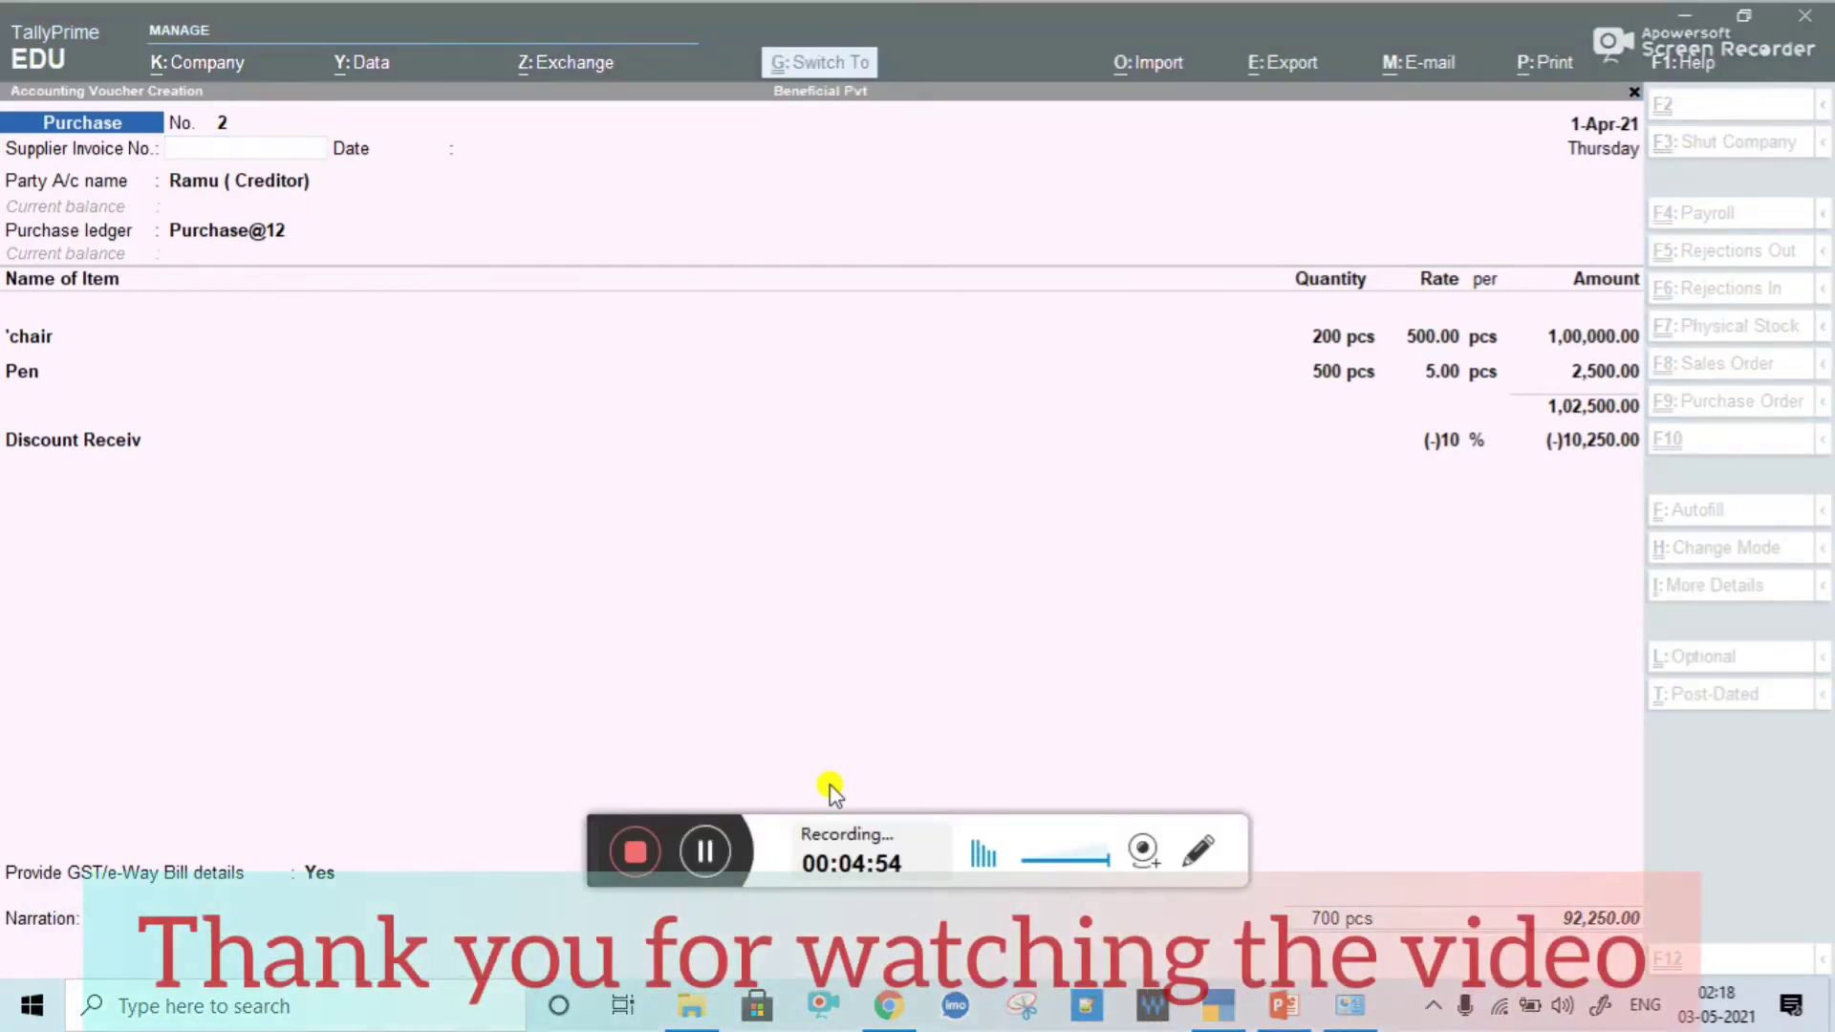